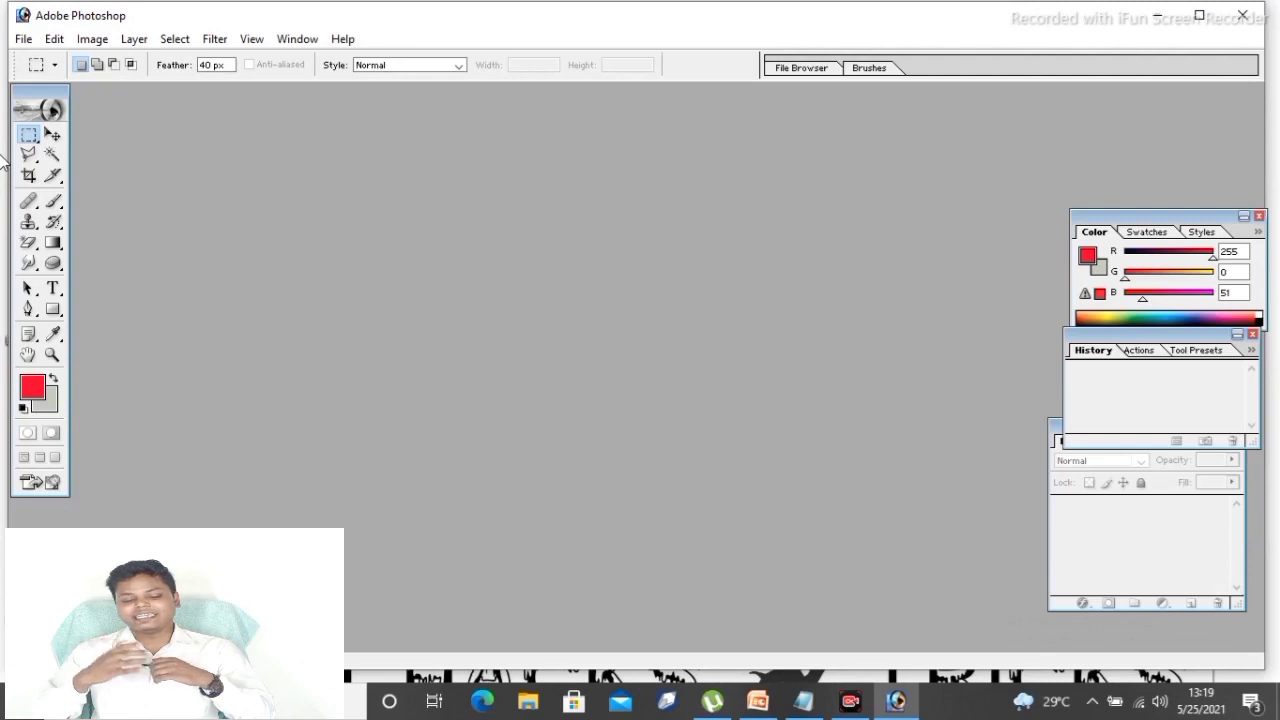
# Rearrange the workspace by moving the toolbox inward and lining up the Color and History palettes above the Layers palette.
pyautogui.moveTo(30, 104); pyautogui.dragTo(66, 120)
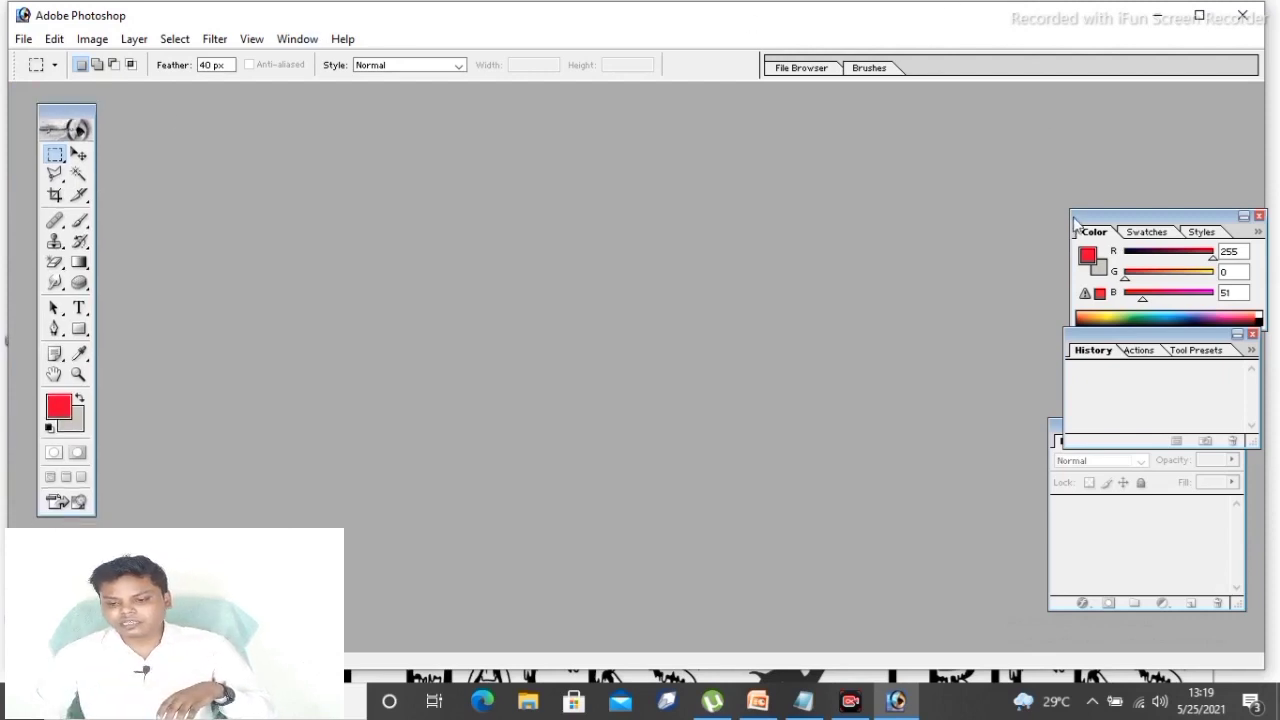
pyautogui.moveTo(1108, 228); pyautogui.dragTo(1086, 184)
pyautogui.moveTo(1118, 338); pyautogui.dragTo(1105, 316)
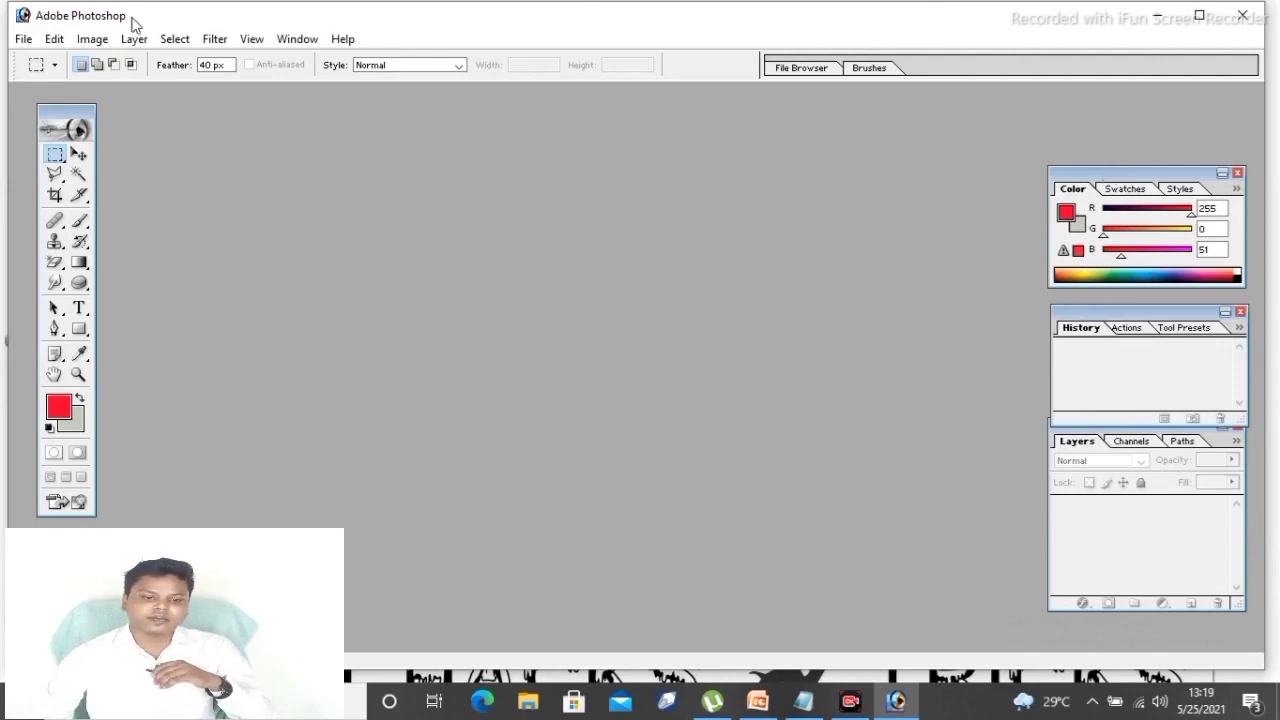
# Hide the toolbox and show it again.
pyautogui.click(296, 40)
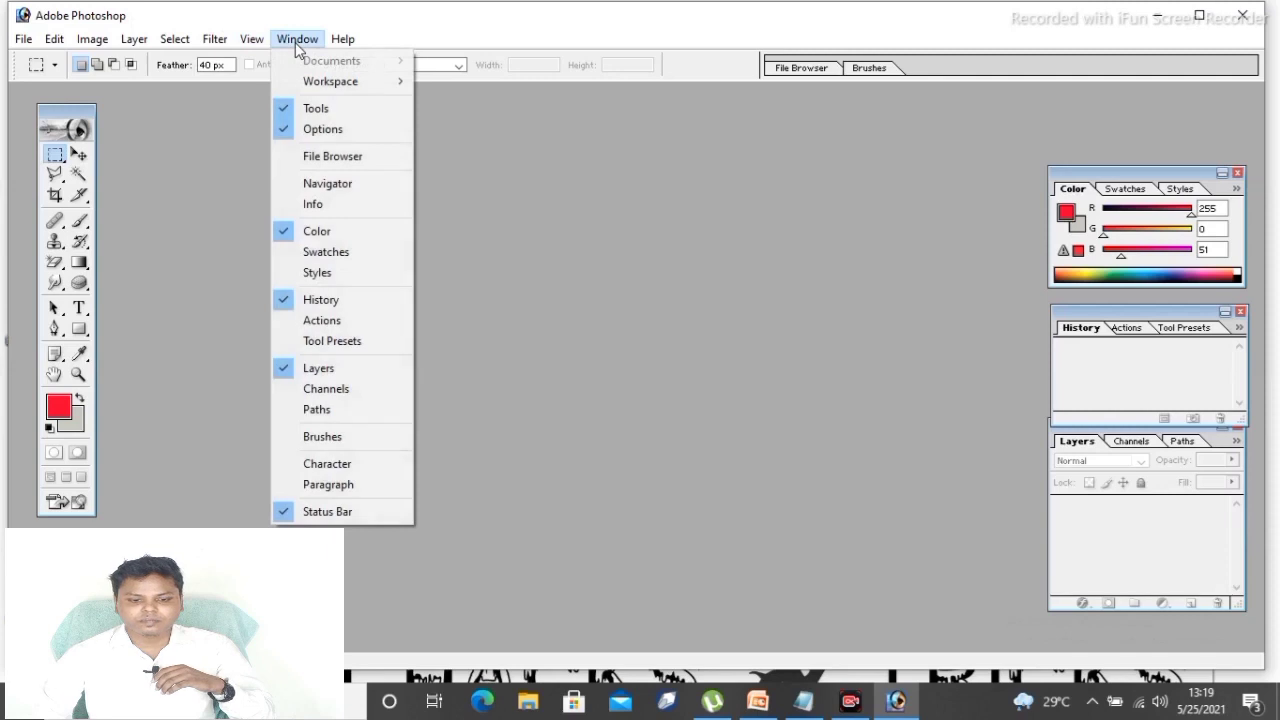
pyautogui.click(307, 108)
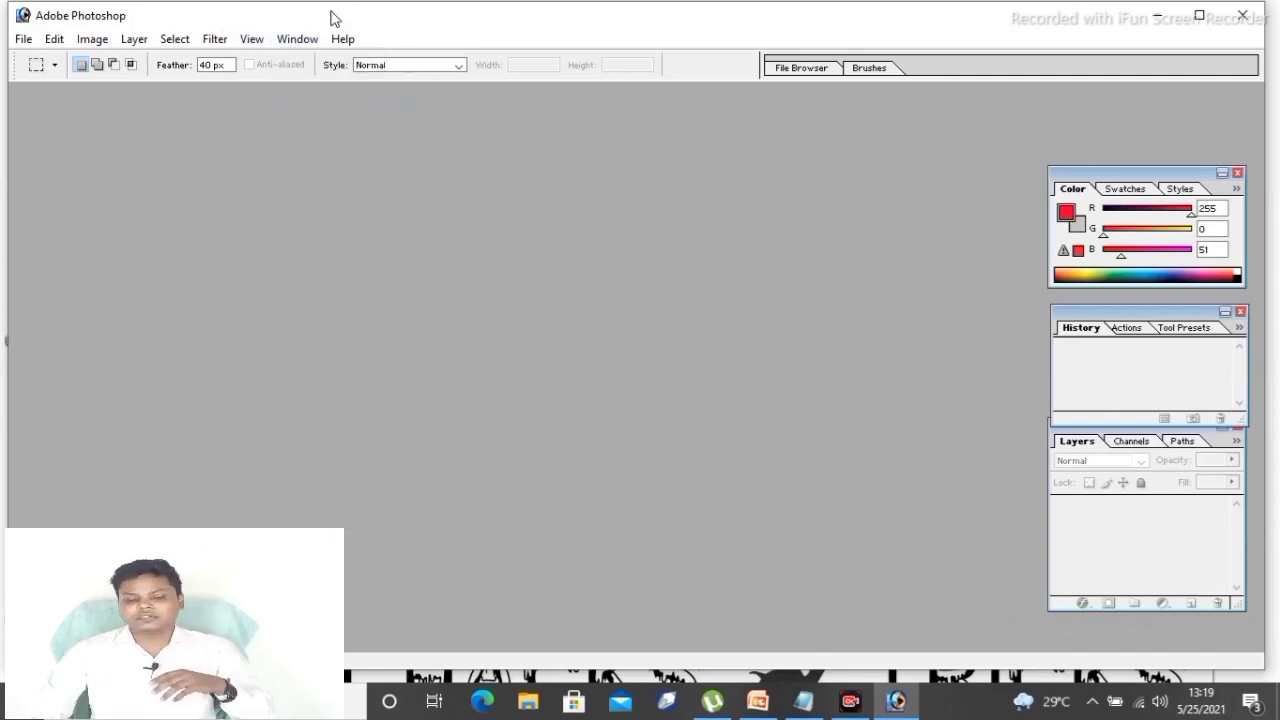
pyautogui.click(297, 39)
pyautogui.click(306, 110)
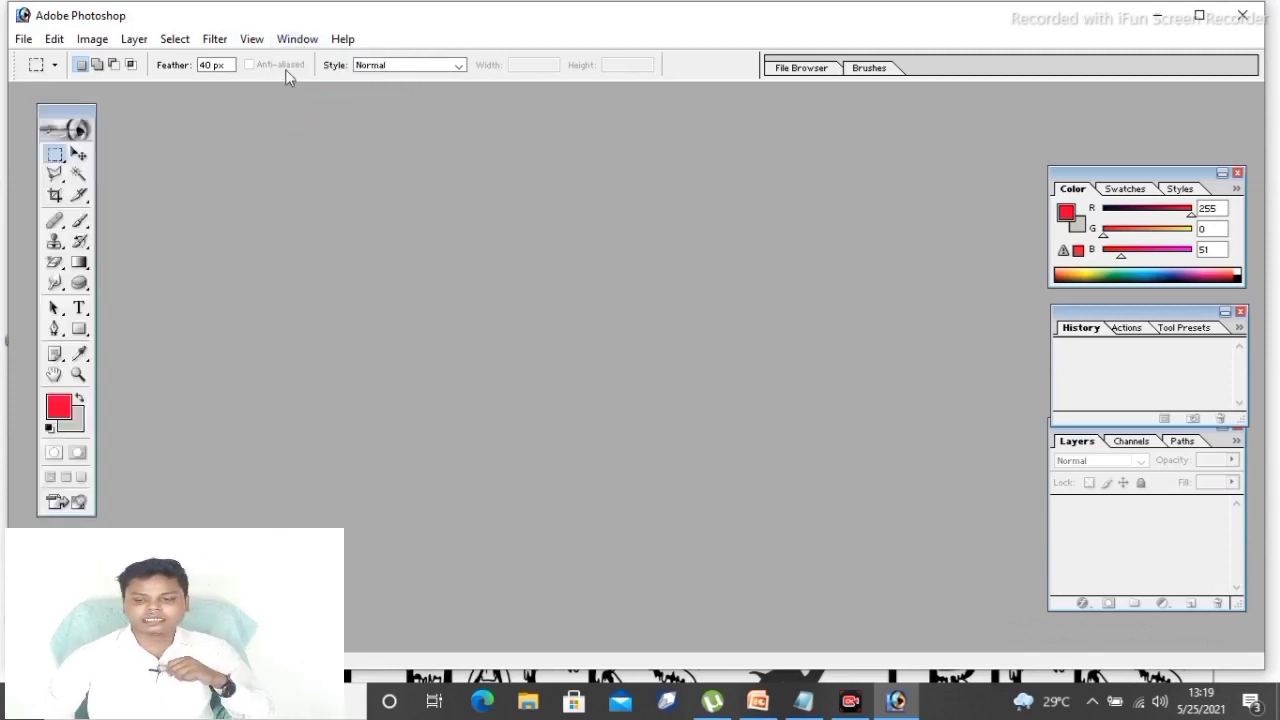
# Bring the Layers palette forward, then hide it and show it again.
pyautogui.click(289, 40)
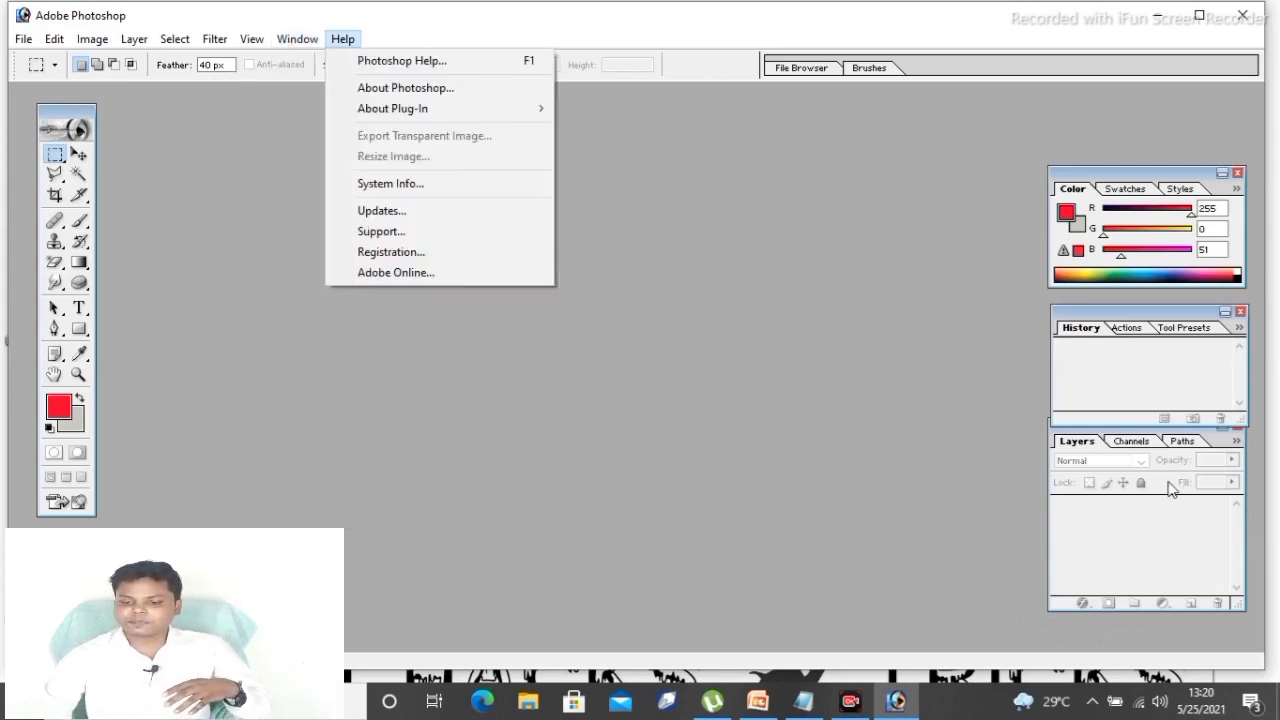
pyautogui.click(1135, 508)
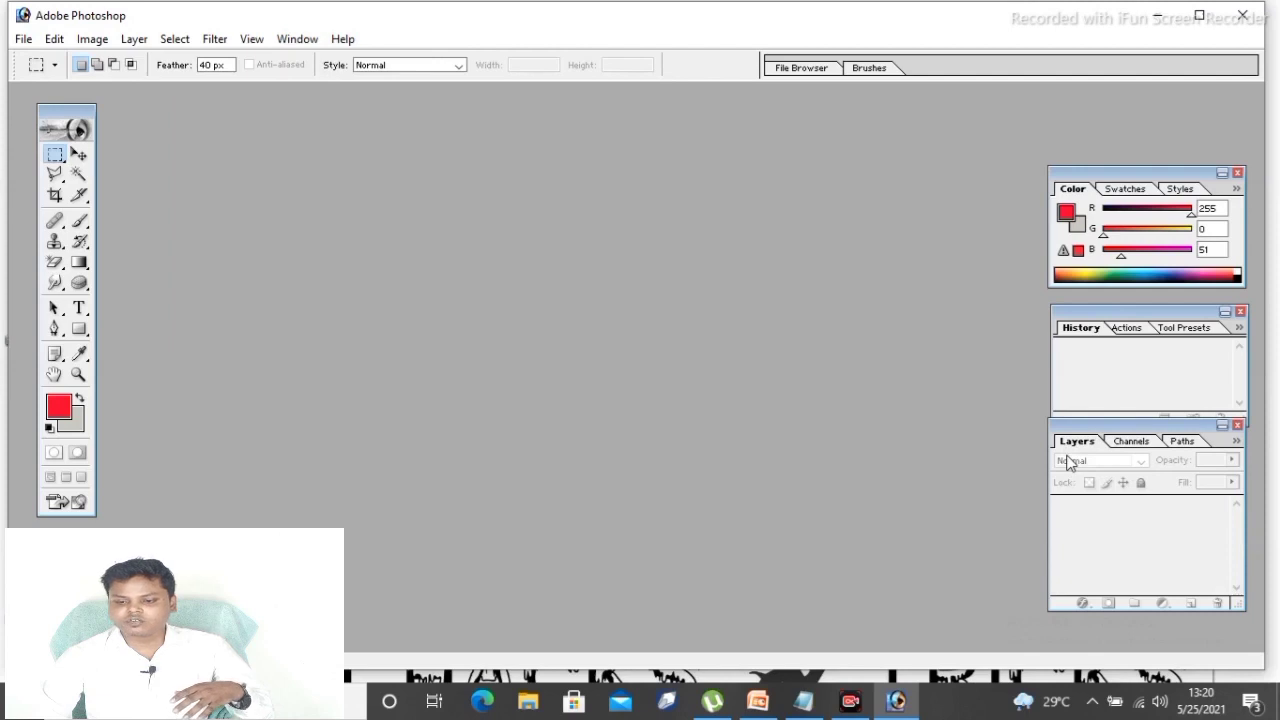
pyautogui.click(298, 39)
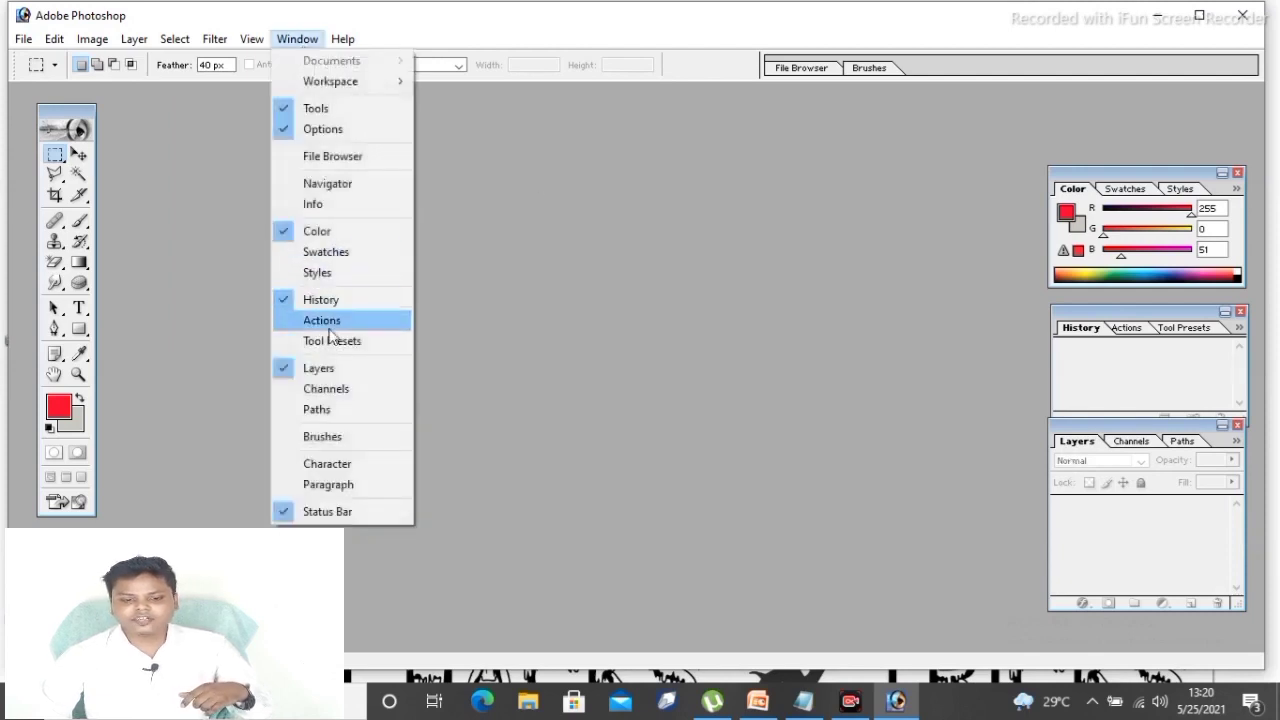
pyautogui.click(317, 369)
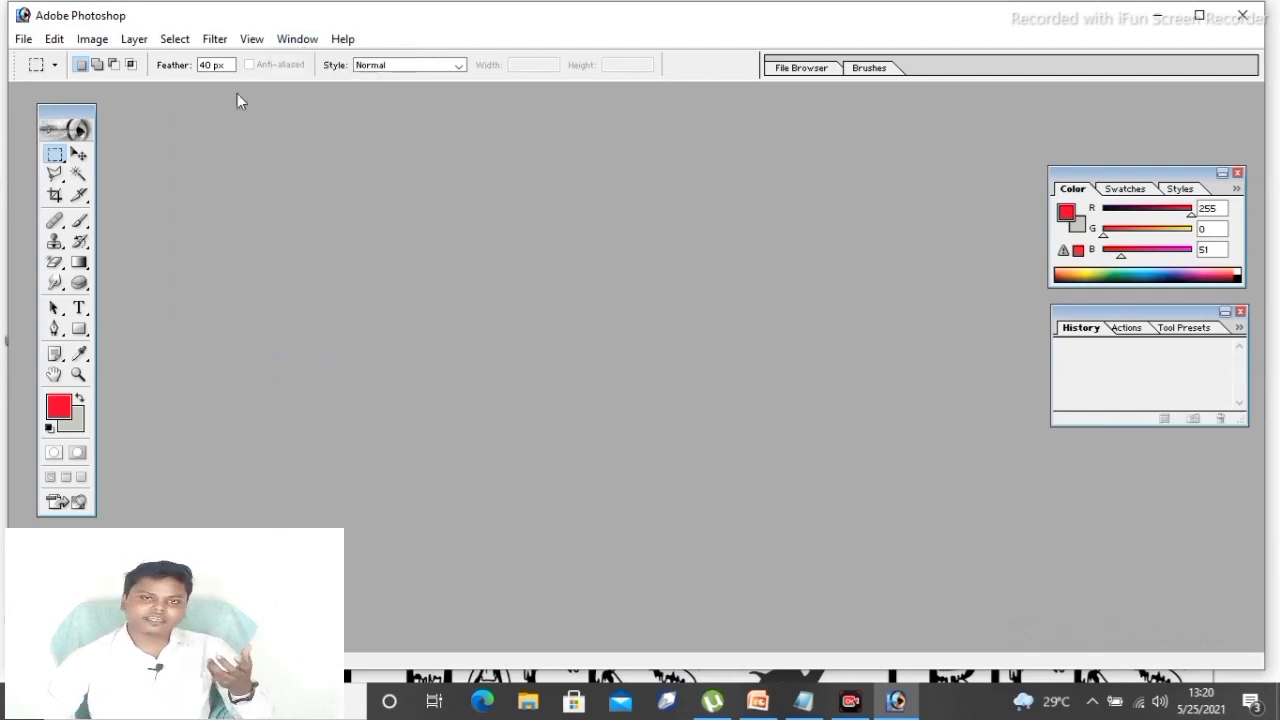
pyautogui.click(298, 39)
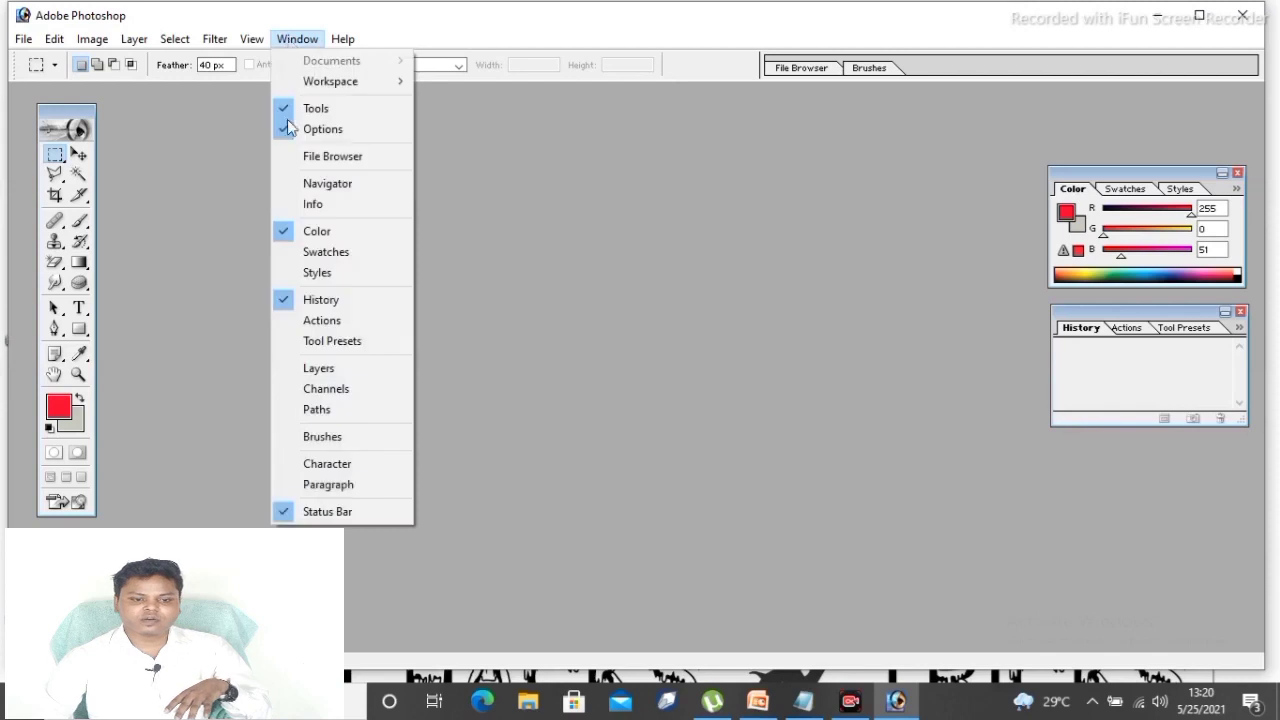
pyautogui.click(320, 370)
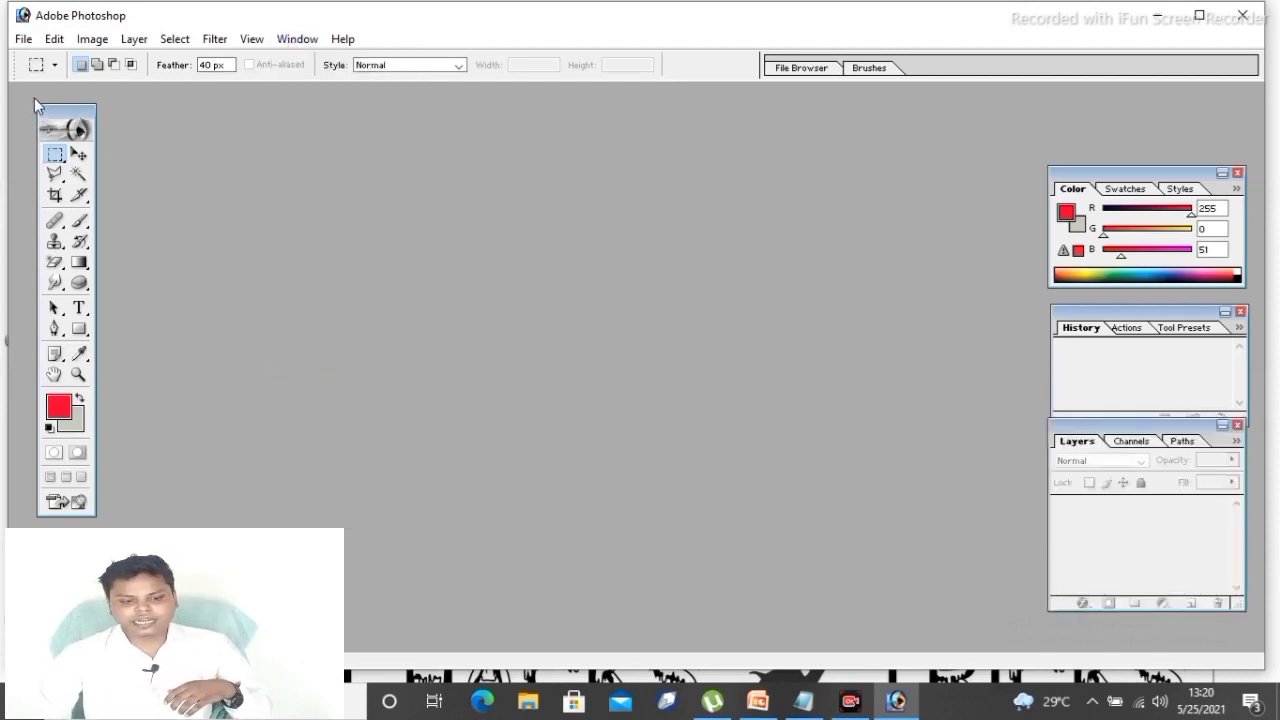
# Reposition the toolbox so it sits fully visible close to the edge of the workspace.
pyautogui.moveTo(37, 106); pyautogui.dragTo(0, 91)
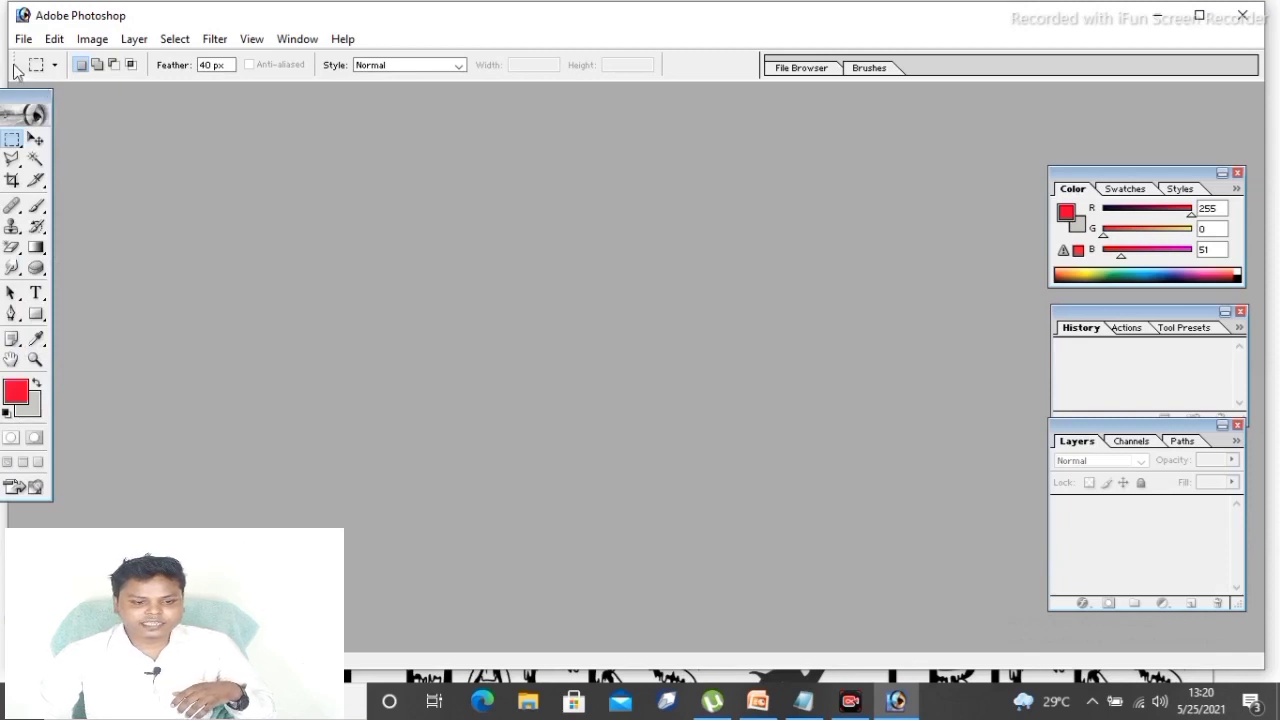
pyautogui.moveTo(29, 106)
pyautogui.mouseDown()
pyautogui.moveTo(70, 120)
pyautogui.moveTo(45, 109)
pyautogui.mouseUp()
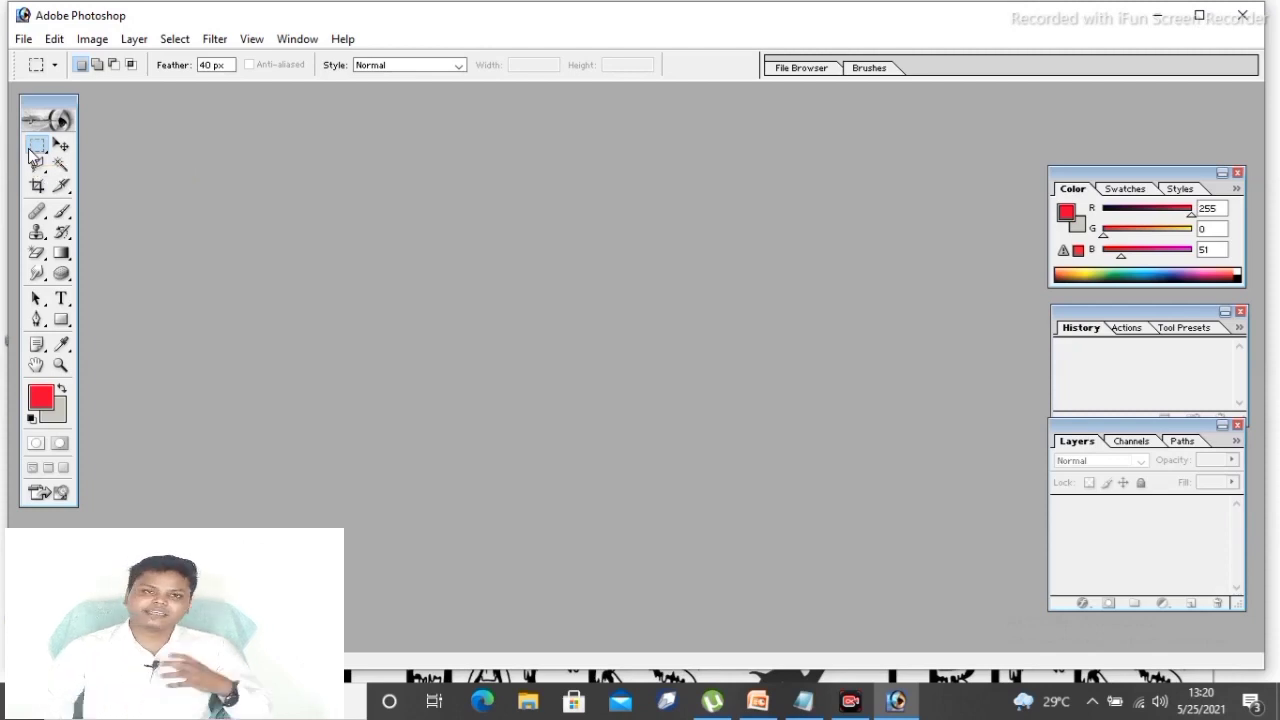
# Open the image Katrina-Kaif-featured.jpg from the Desktop and maximize its document window.
pyautogui.click(23, 39)
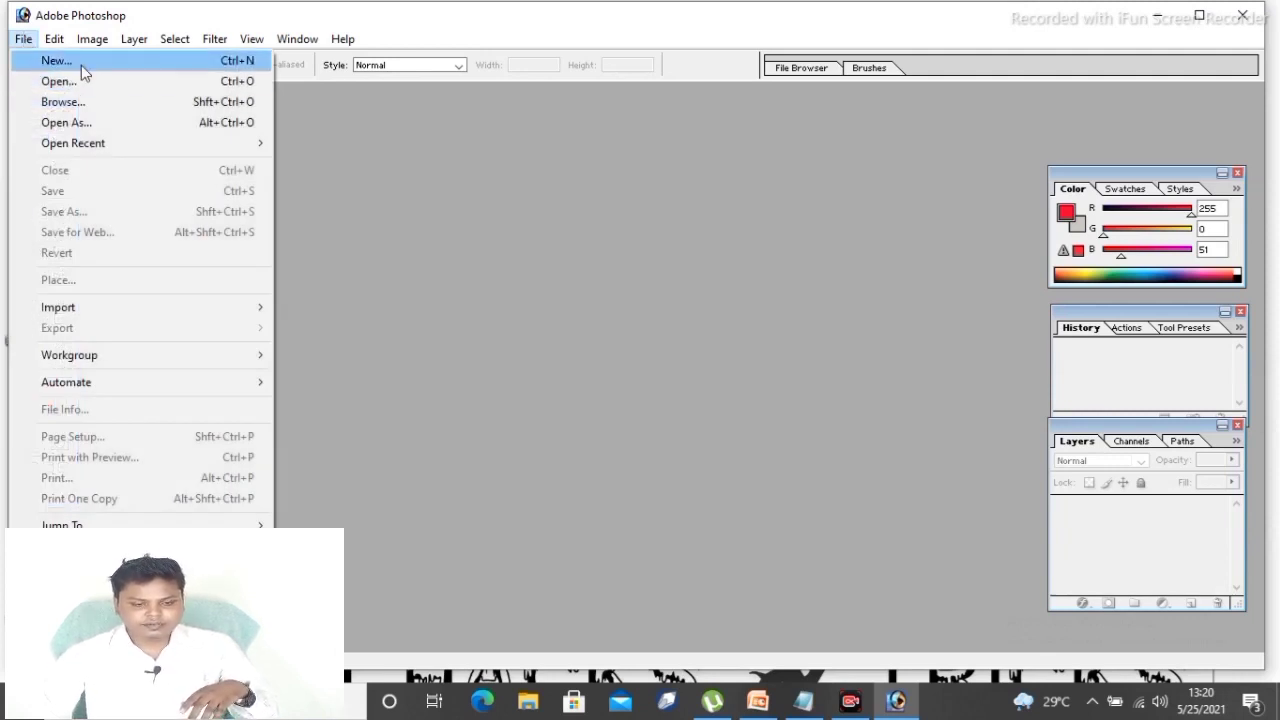
pyautogui.click(84, 81)
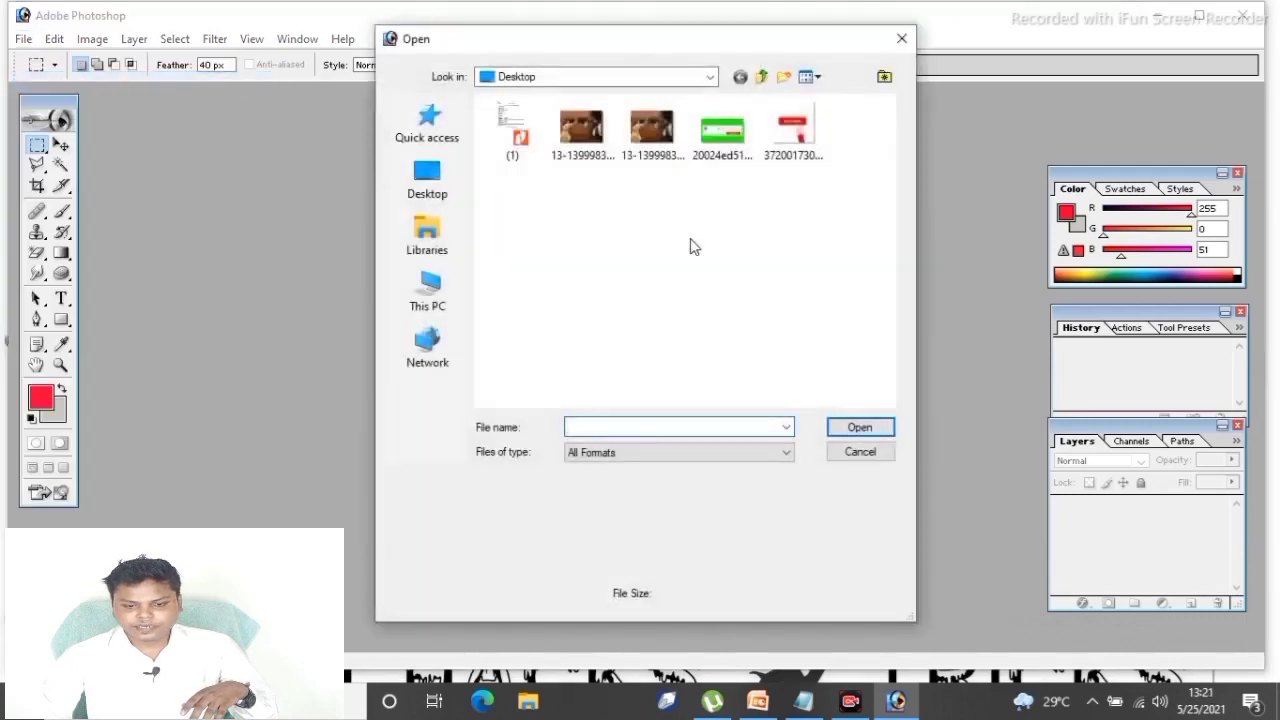
pyautogui.scroll(-5, 715, 197)
pyautogui.click(715, 197)
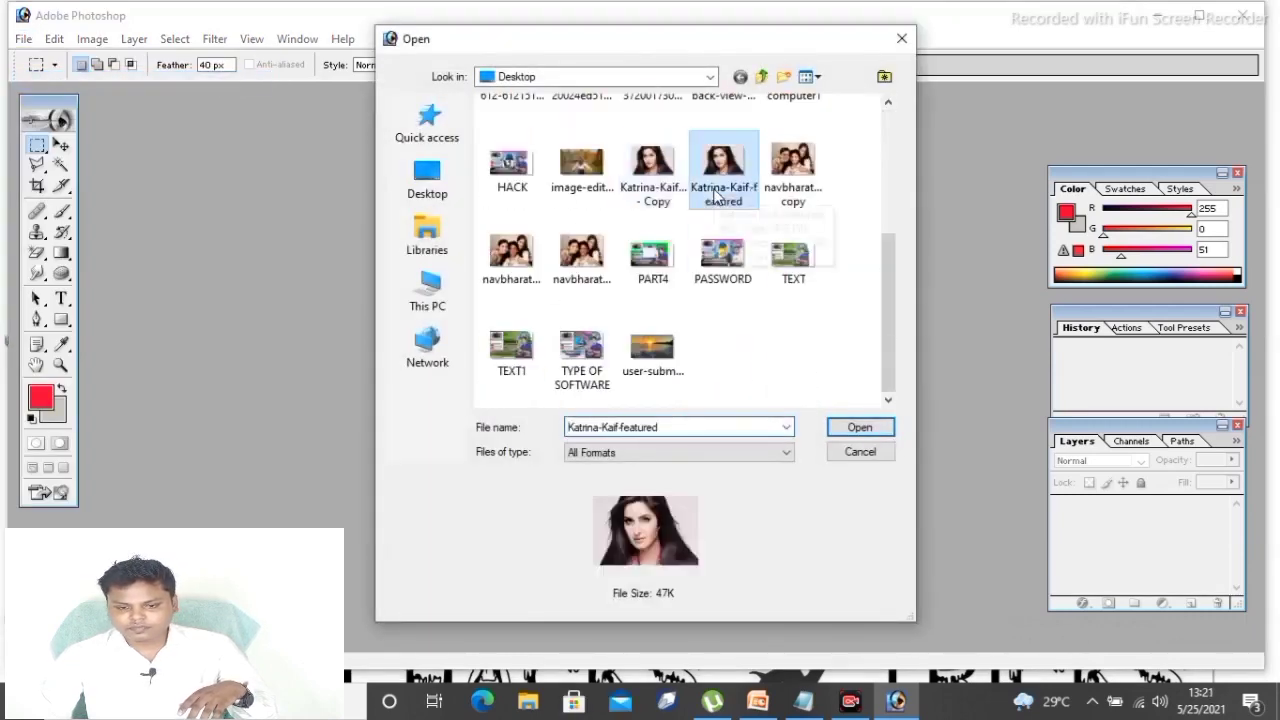
pyautogui.click(858, 427)
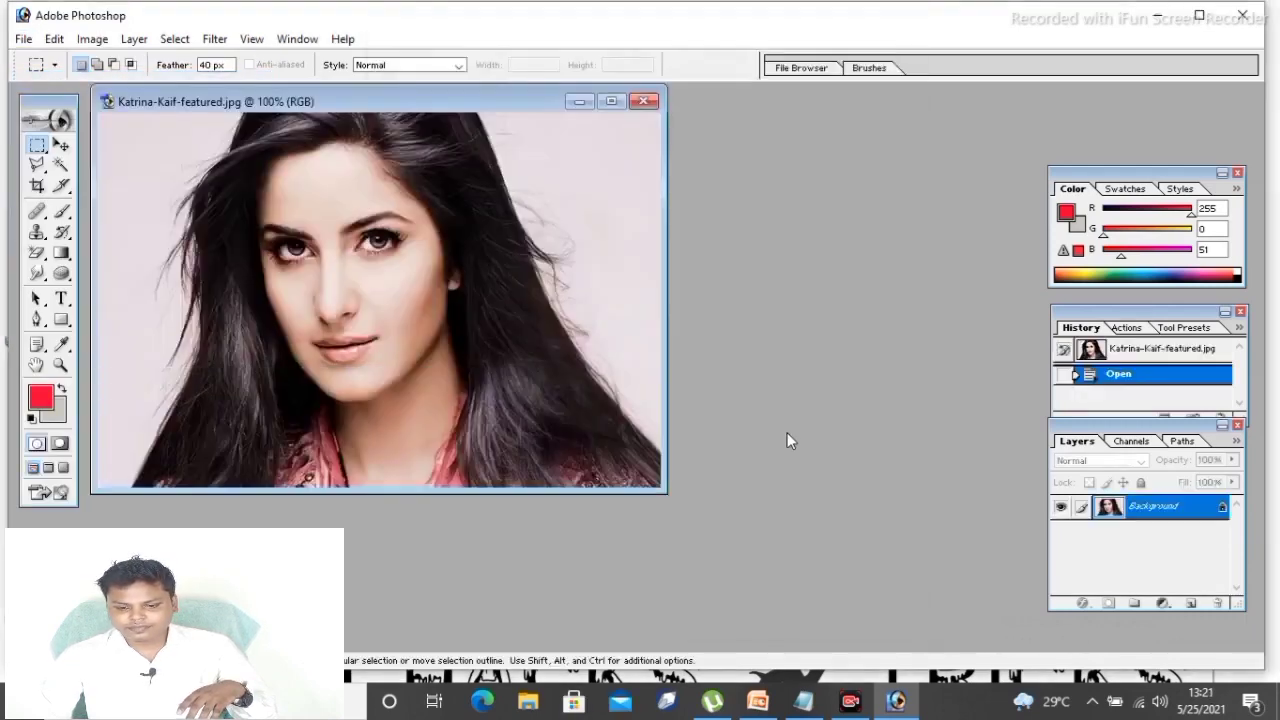
pyautogui.click(612, 101)
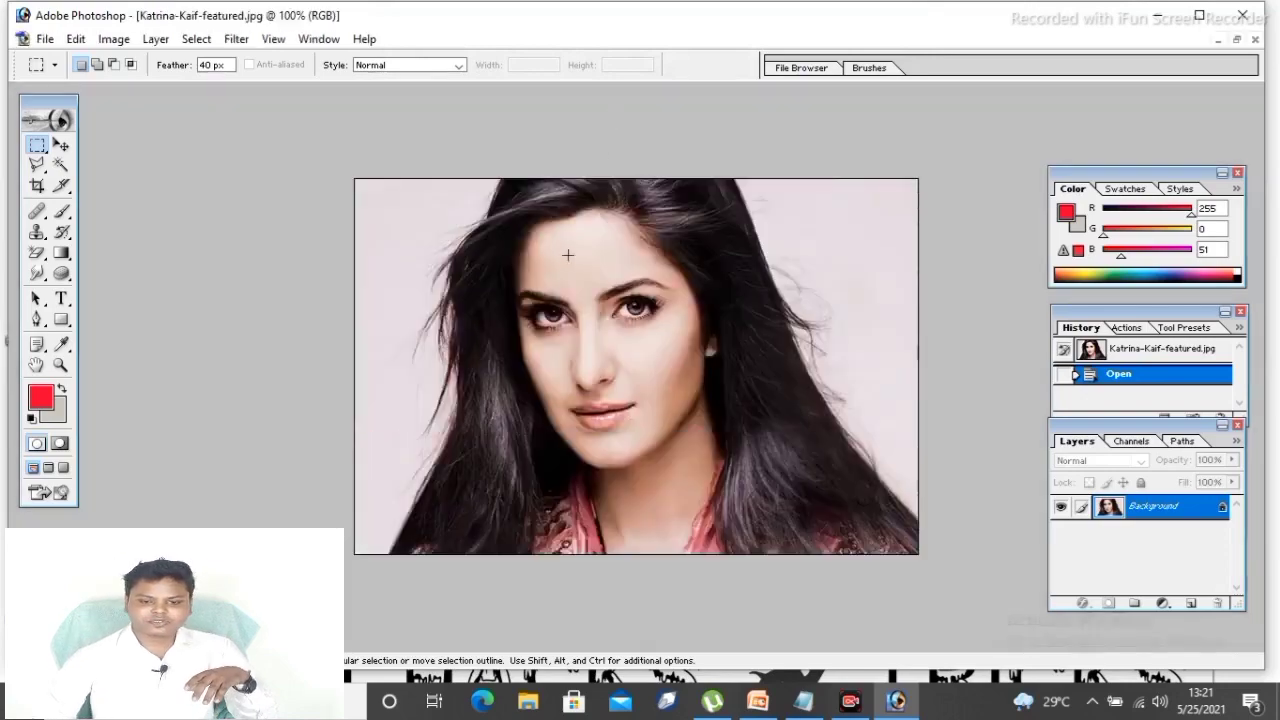
# Select the face in the photo with a rectangular marquee feathered by 40 px, viewing the image at 66.7%.
pyautogui.hotkey('ctrl', '-')
pyautogui.hotkey('ctrl', '+')
pyautogui.hotkey('ctrl', '0')
pyautogui.hotkey('ctrl', '+')
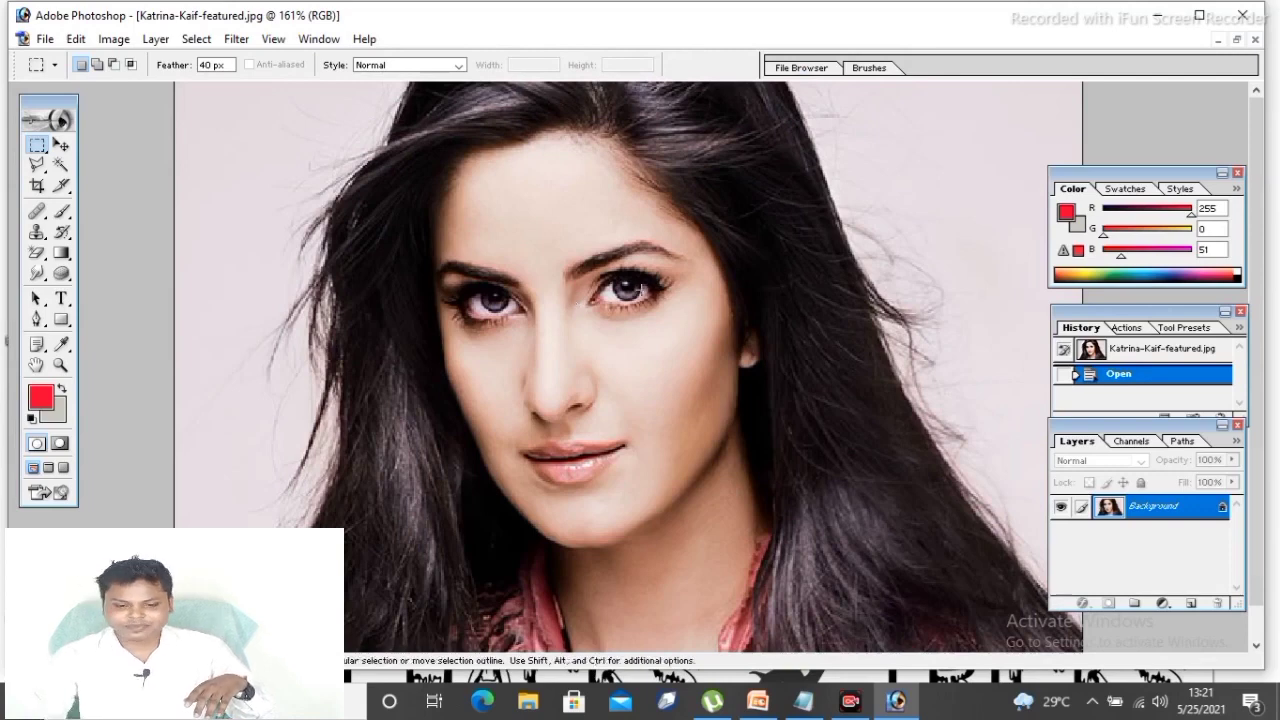
pyautogui.scroll(-1, 155, 200)
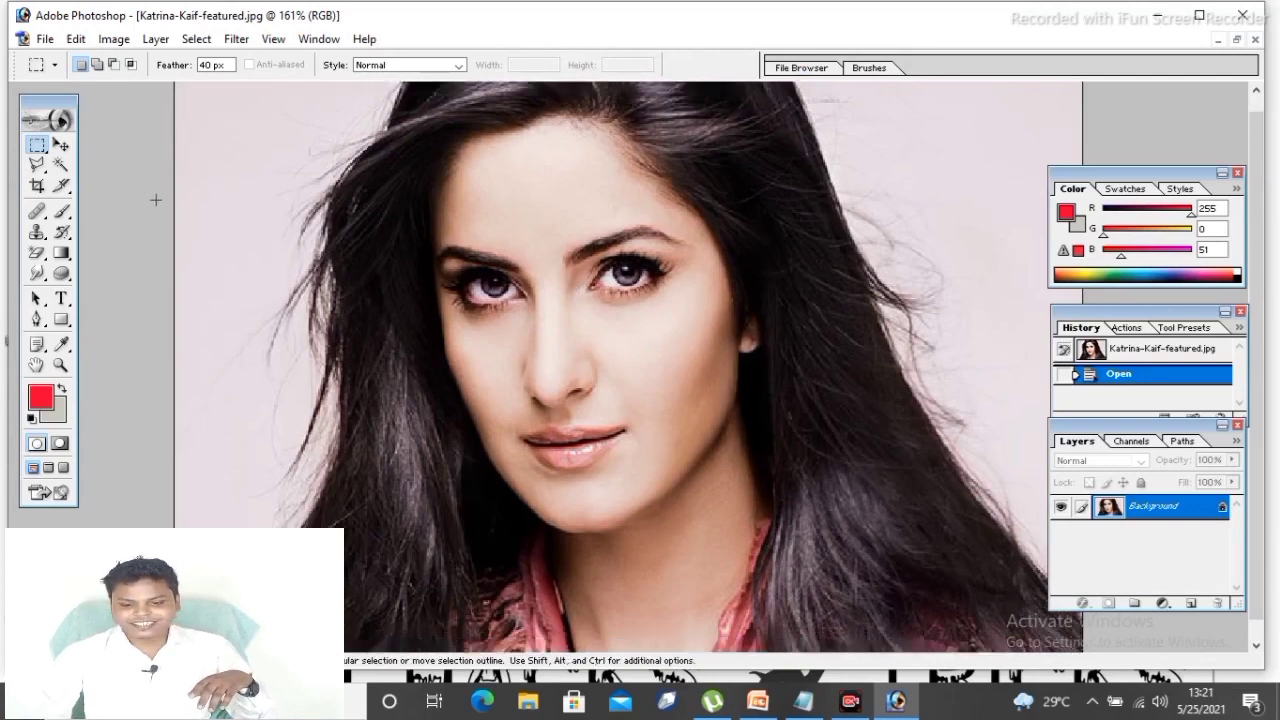
pyautogui.hotkey('ctrl', '-')
pyautogui.hotkey('ctrl', '-')
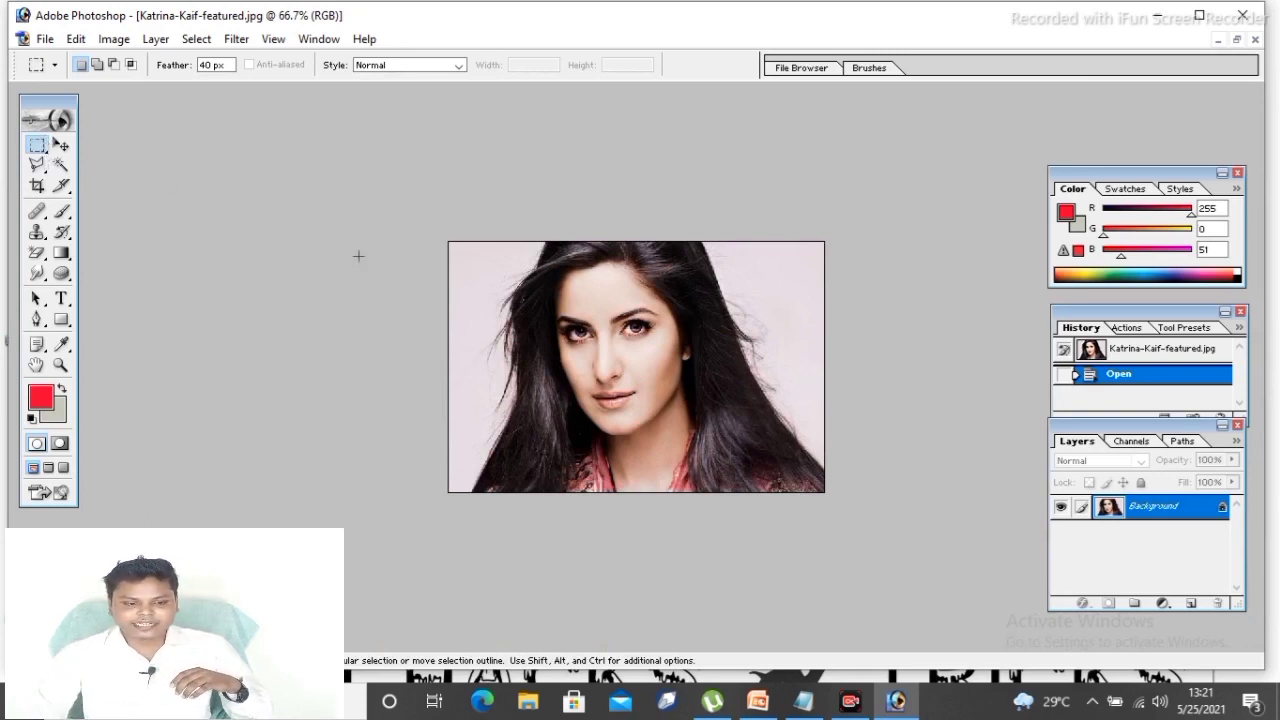
pyautogui.moveTo(521, 263); pyautogui.dragTo(691, 398)
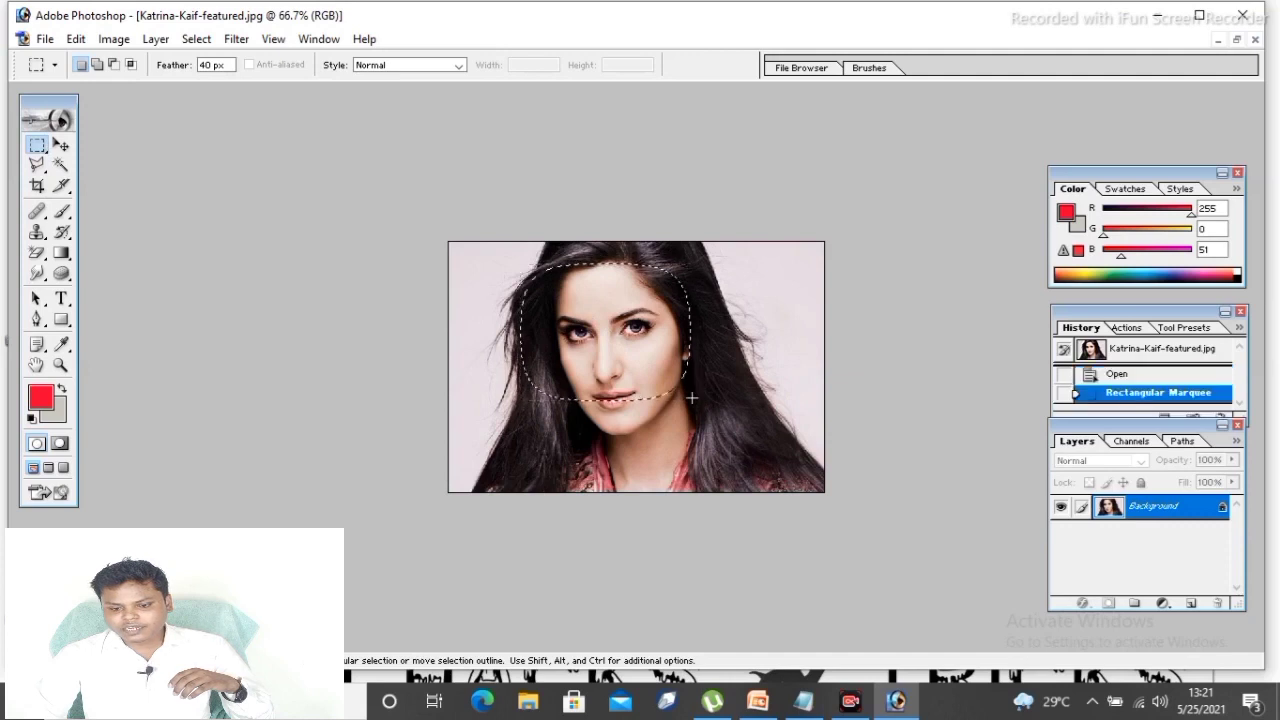
# Set the marquee feather to 1 px and replace the selection with a new rectangular one around the face.
pyautogui.doubleClick(206, 65)
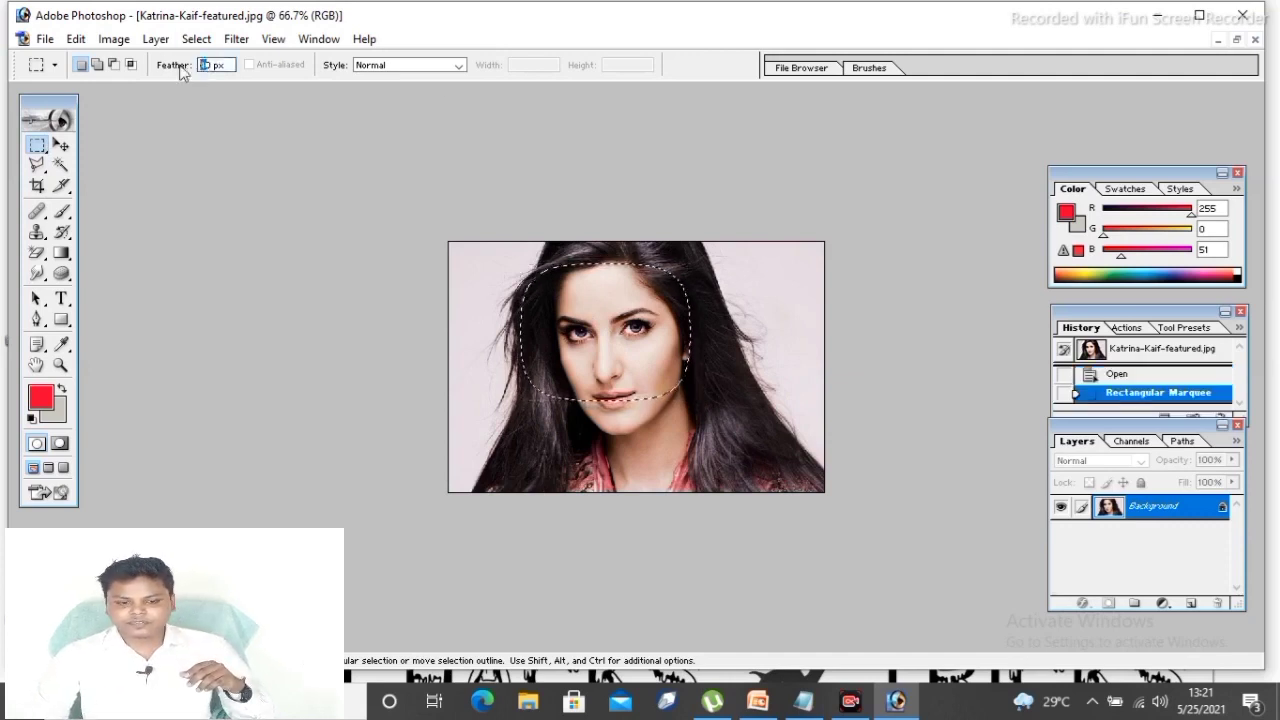
pyautogui.write('1')
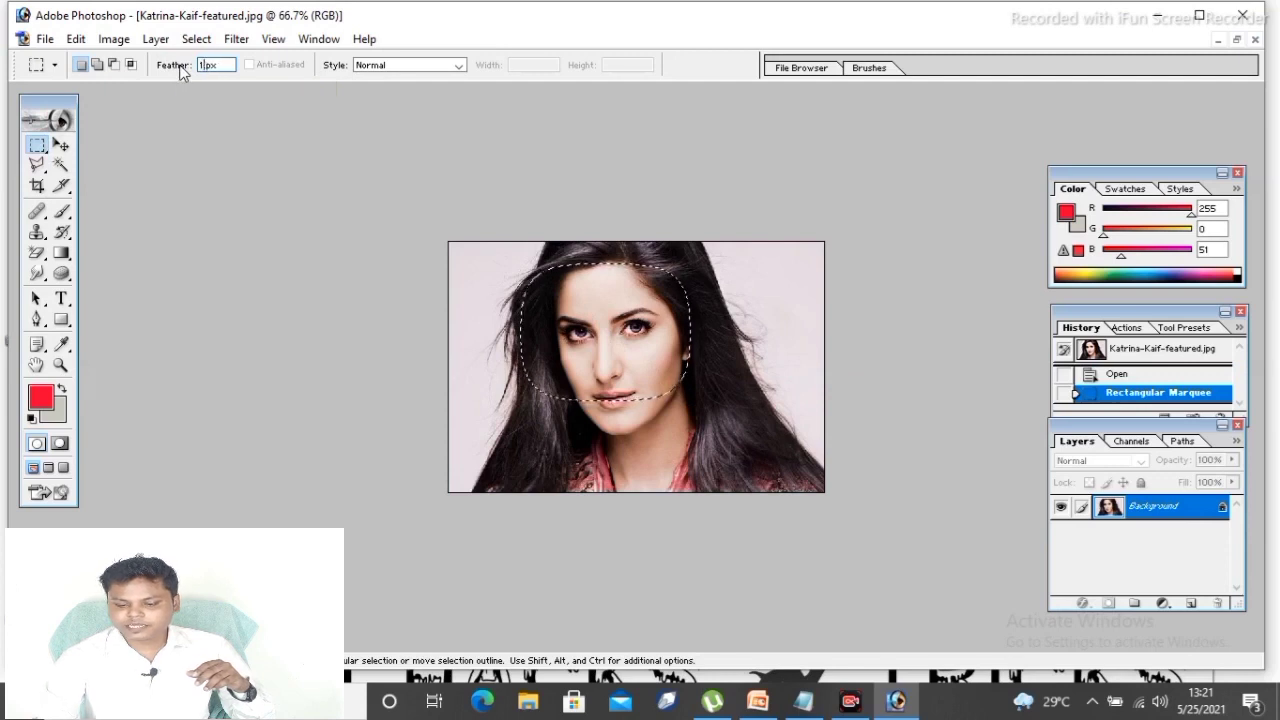
pyautogui.click(540, 276)
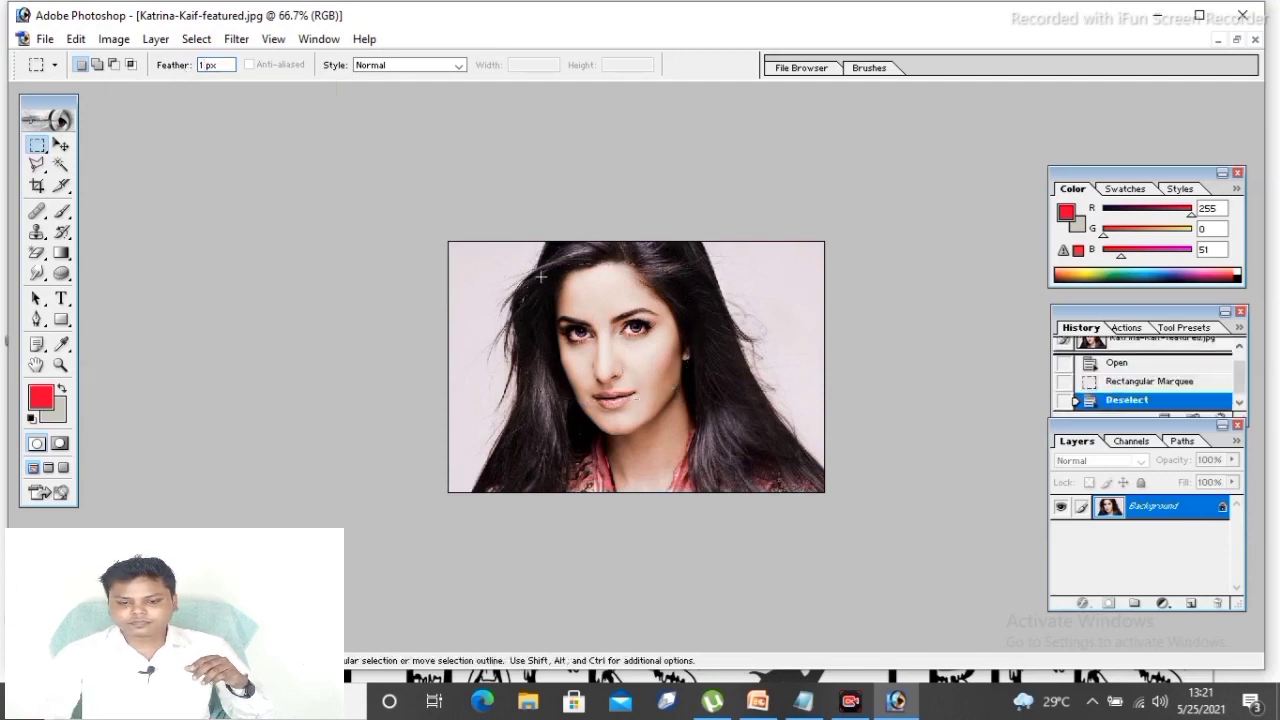
pyautogui.moveTo(540, 270); pyautogui.dragTo(688, 431)
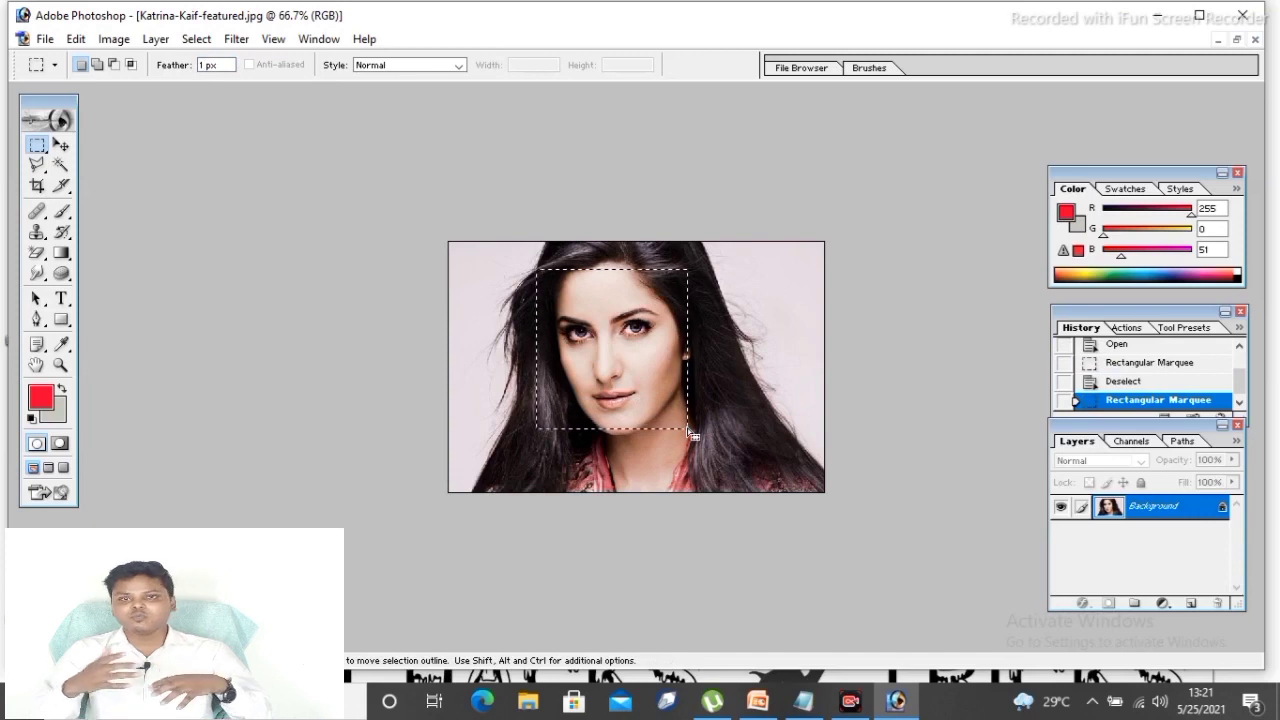
# Move the selected face area slightly toward the left side of the photo.
pyautogui.click(60, 146)
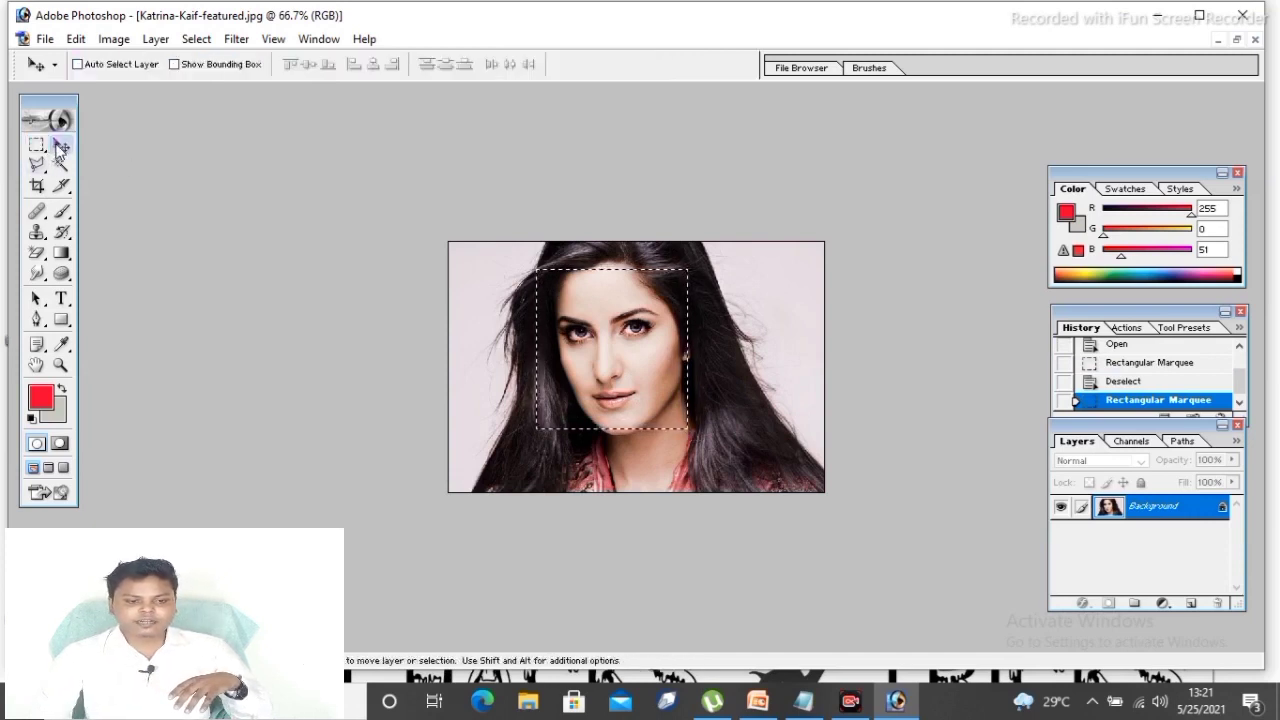
pyautogui.moveTo(598, 330); pyautogui.dragTo(549, 328)
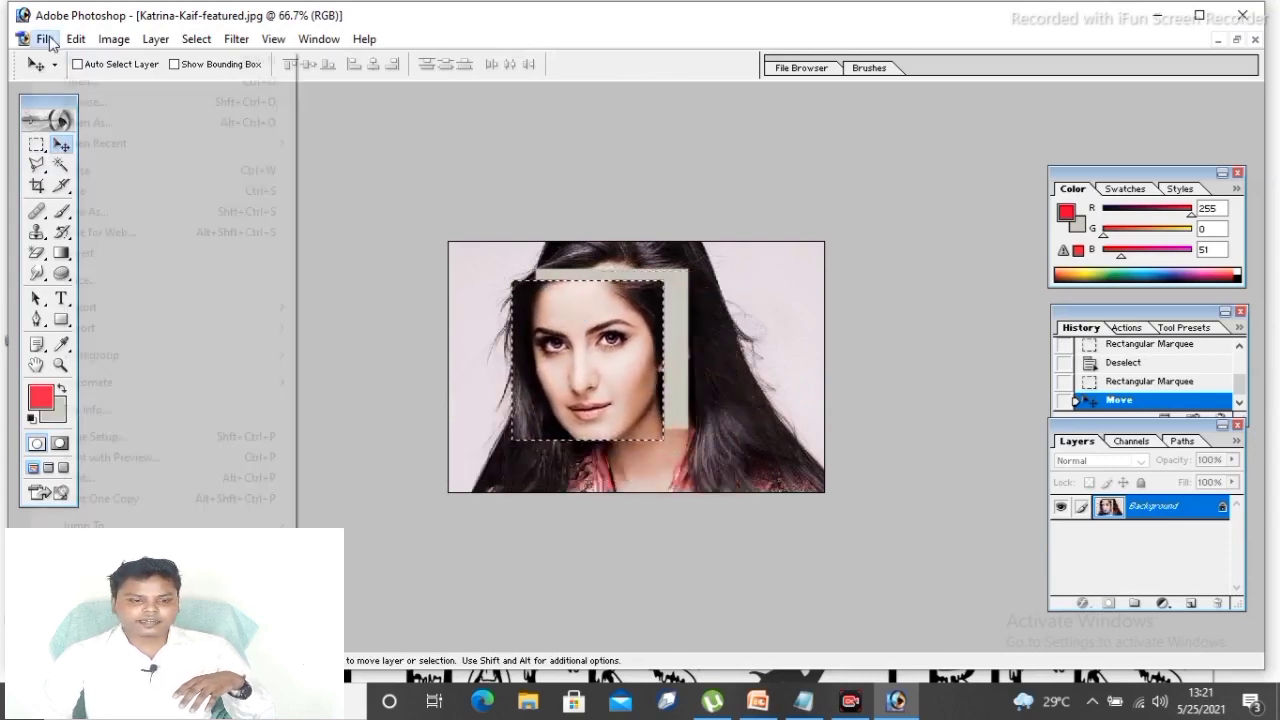
# Create a new white RGB document of 702 × 525 pixels at 72 pixels/inch and place the photo window beside it.
pyautogui.click(45, 38)
pyautogui.click(70, 57)
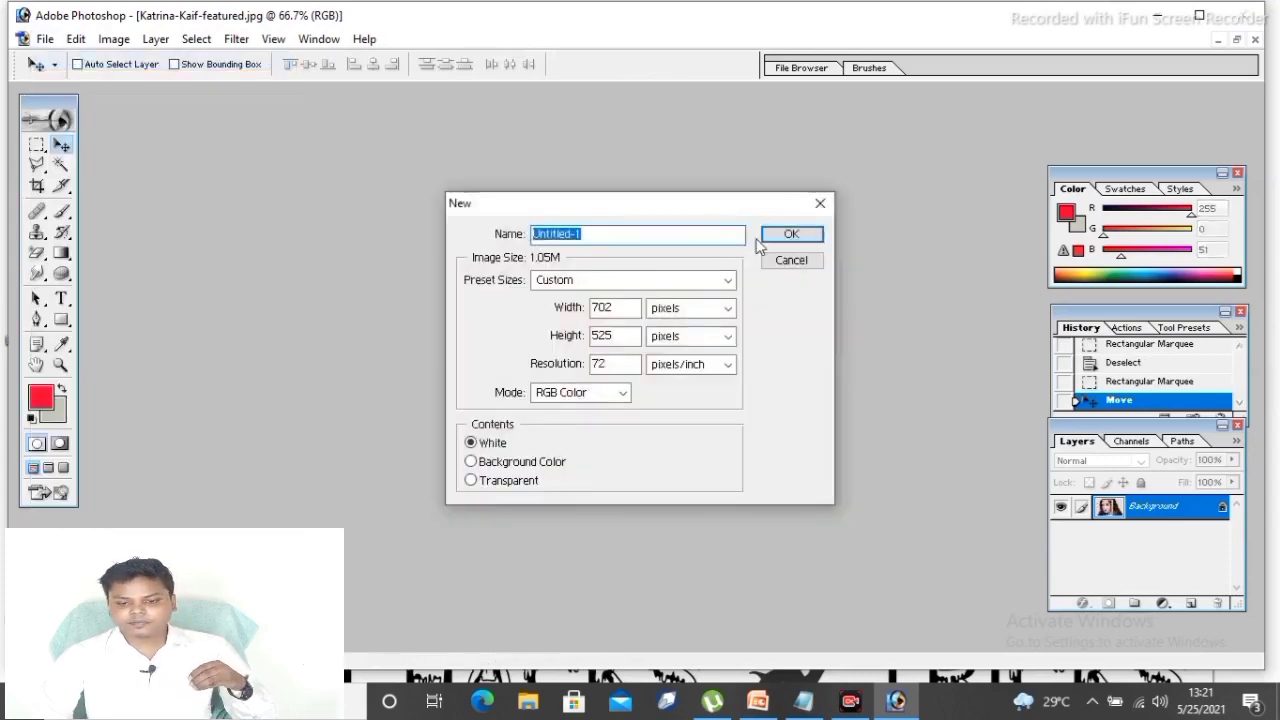
pyautogui.click(790, 234)
pyautogui.moveTo(537, 143); pyautogui.dragTo(328, 187)
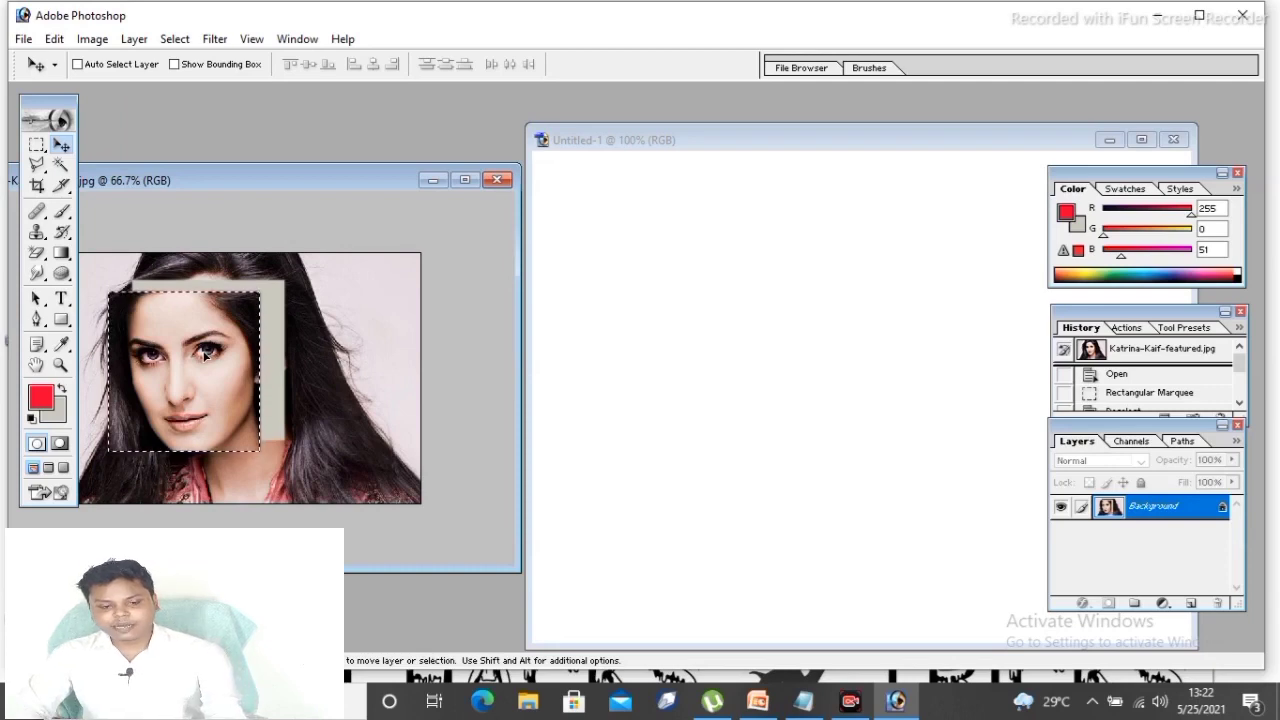
# Shift the selected face area once more, then step back through both moves and the marquee selection.
pyautogui.moveTo(204, 353); pyautogui.dragTo(190, 345)
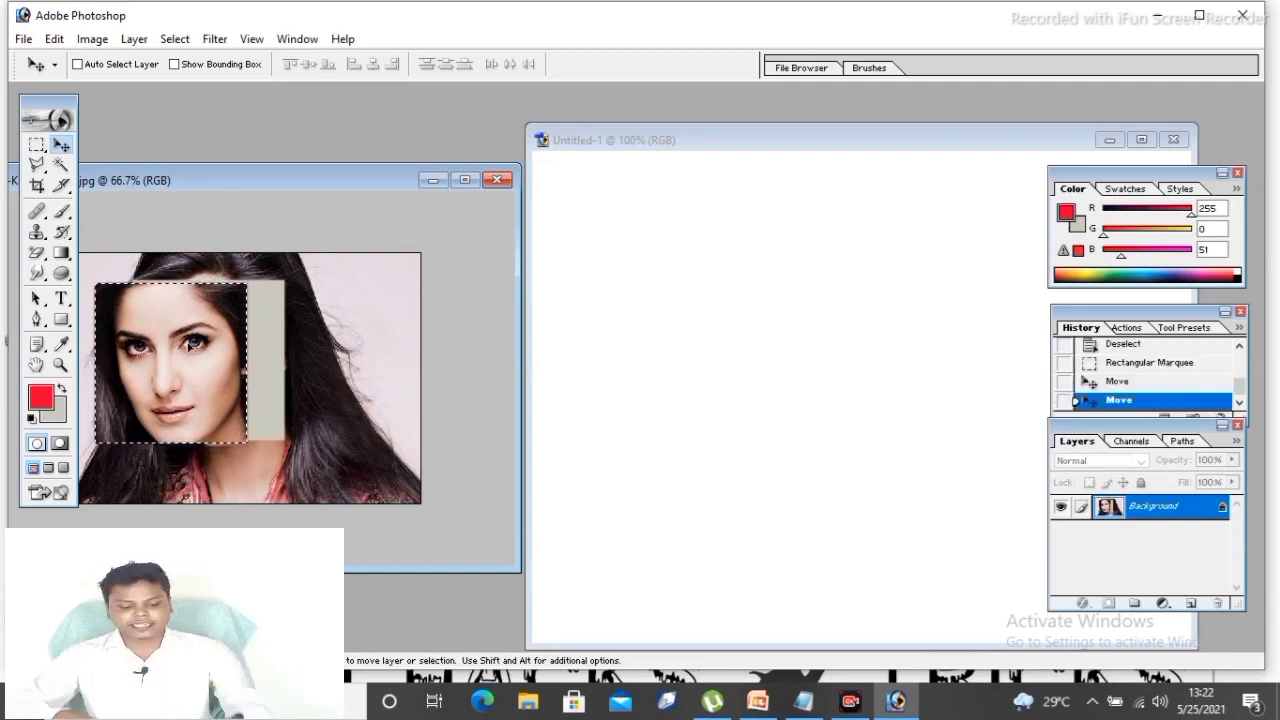
pyautogui.hotkey('ctrl', 'alt', 'z')
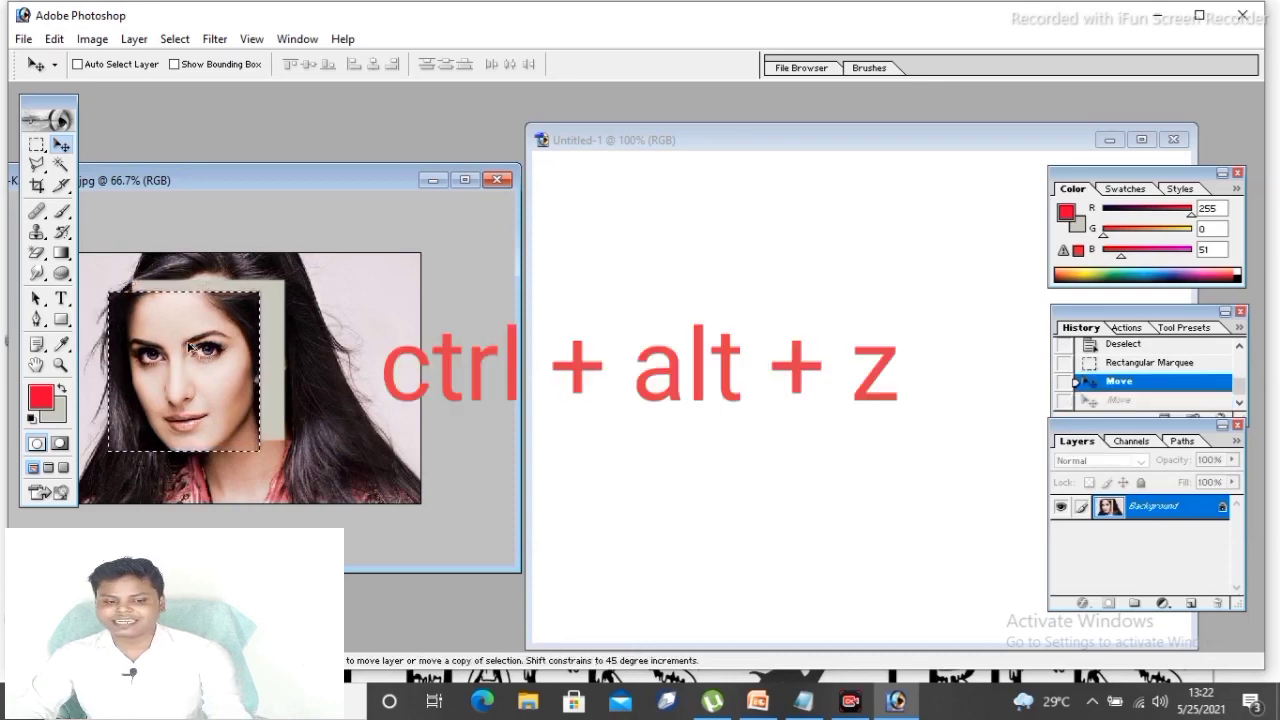
pyautogui.hotkey('ctrl', 'alt', 'z')
pyautogui.hotkey('ctrl', 'alt', 'z')
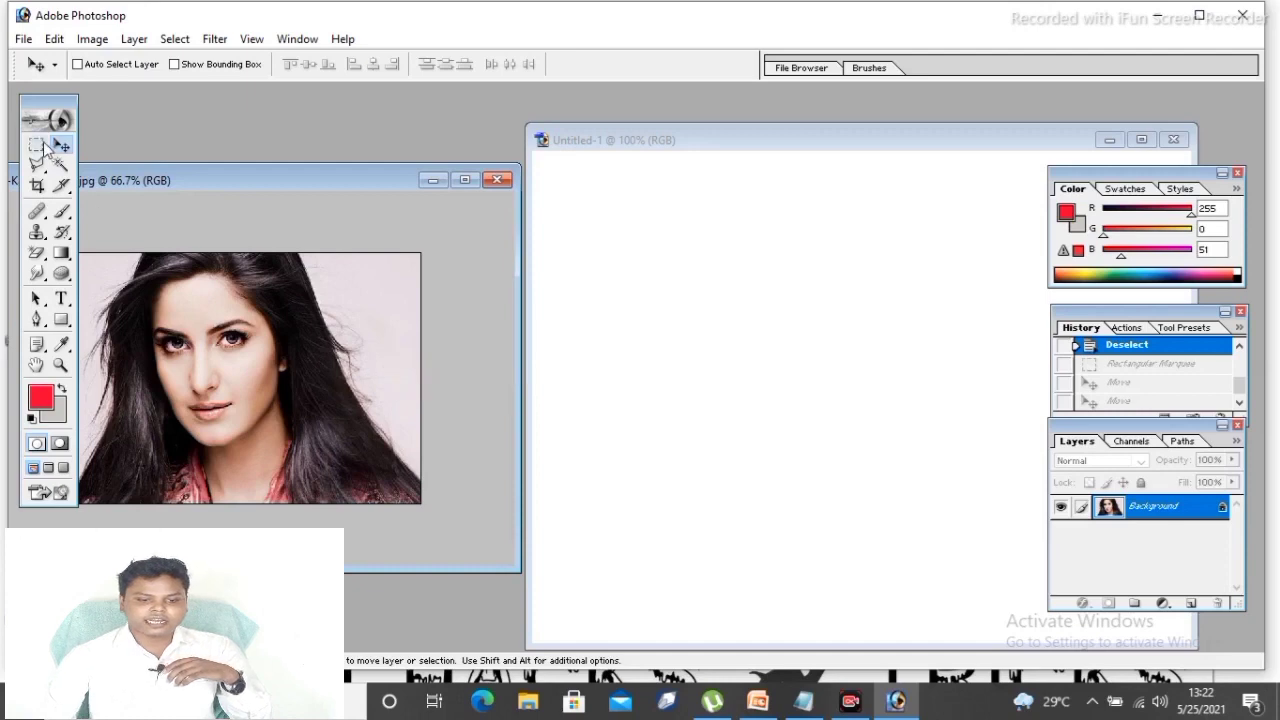
# Select the face in the photo with a rectangular marquee and move it into the Untitled-1 document.
pyautogui.press('m')
pyautogui.moveTo(285, 428); pyautogui.dragTo(296, 434)
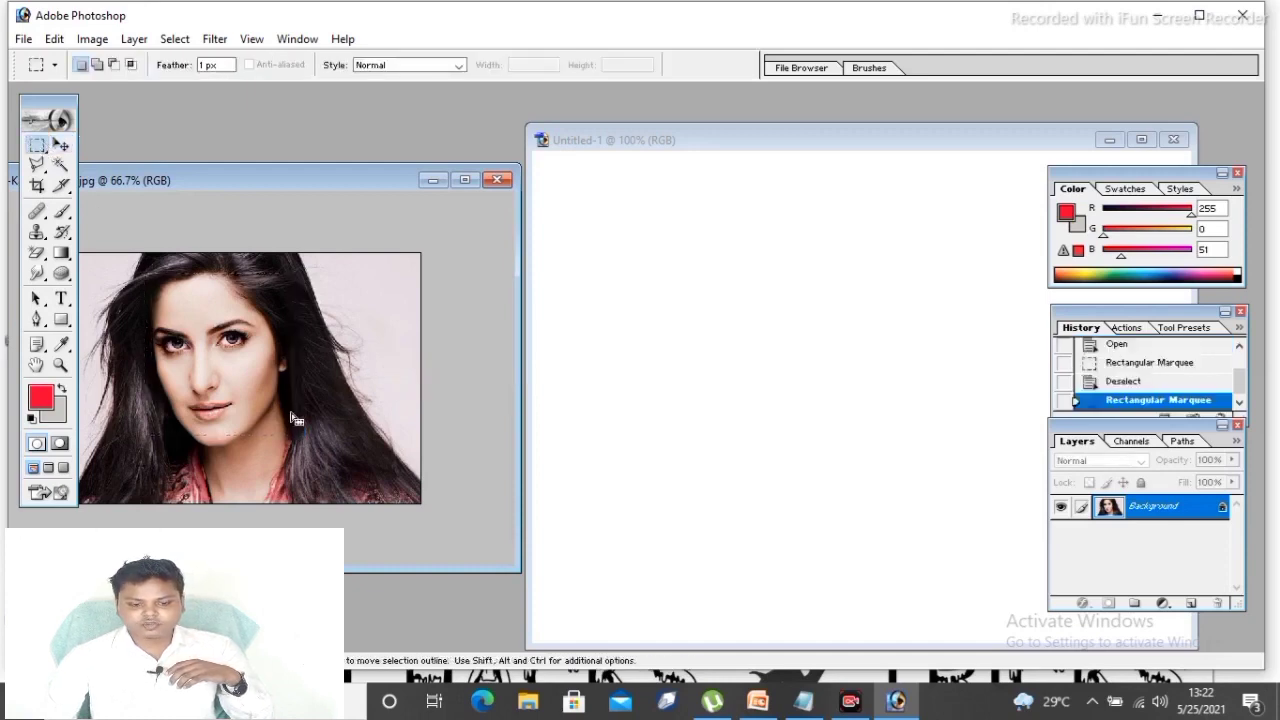
pyautogui.click(59, 148)
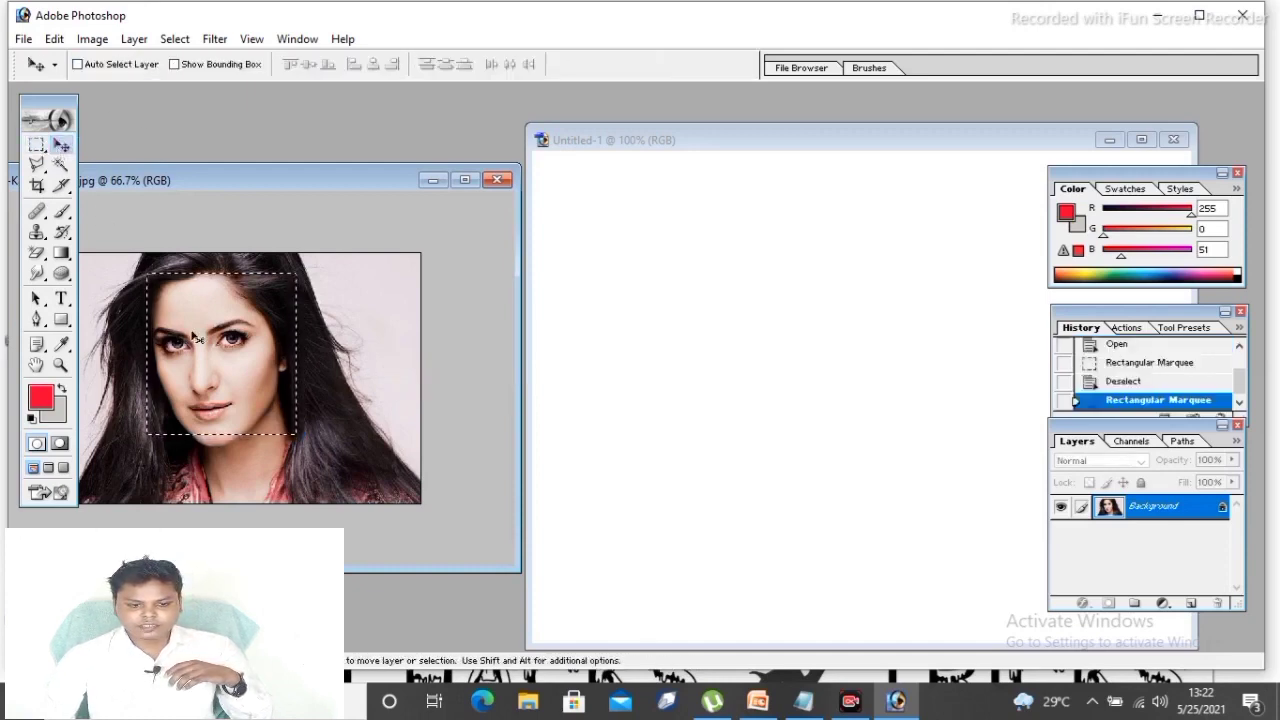
pyautogui.moveTo(220, 350); pyautogui.dragTo(675, 269)
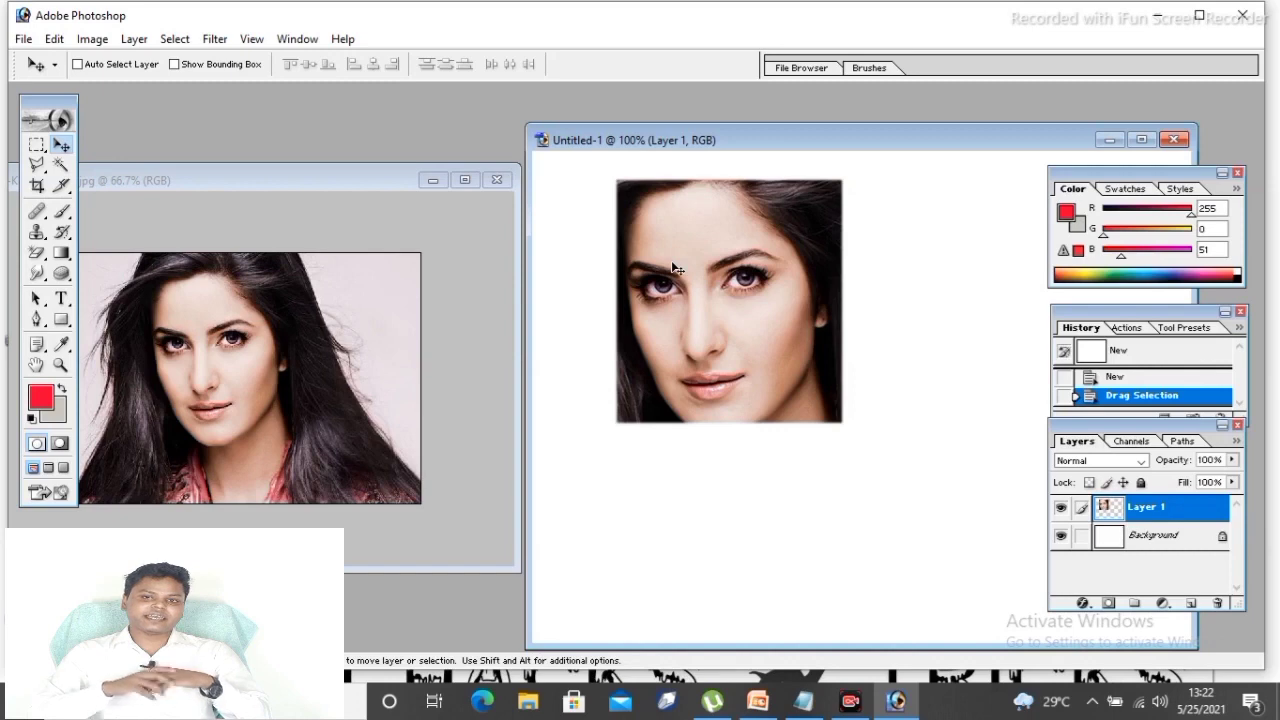
# Bring the photo window forward, shift it clear of the toolbox and activate the Rectangular Marquee tool.
pyautogui.click(336, 308)
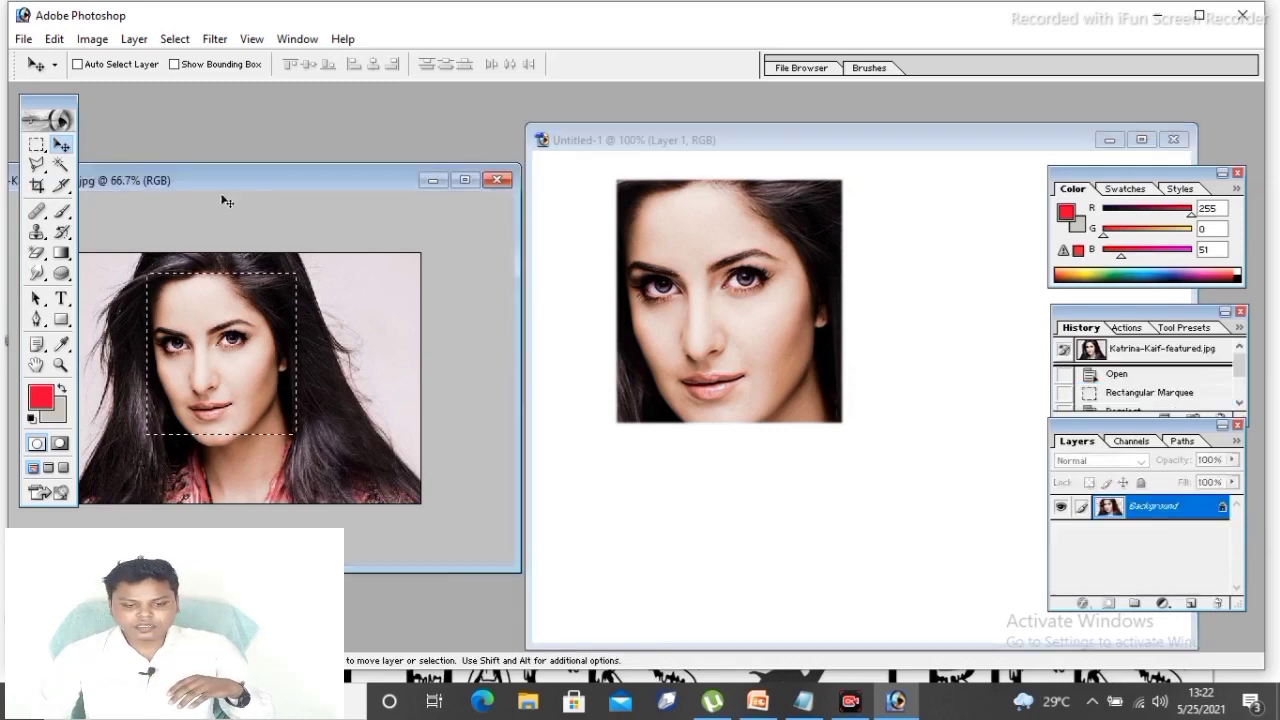
pyautogui.moveTo(246, 190); pyautogui.dragTo(361, 156)
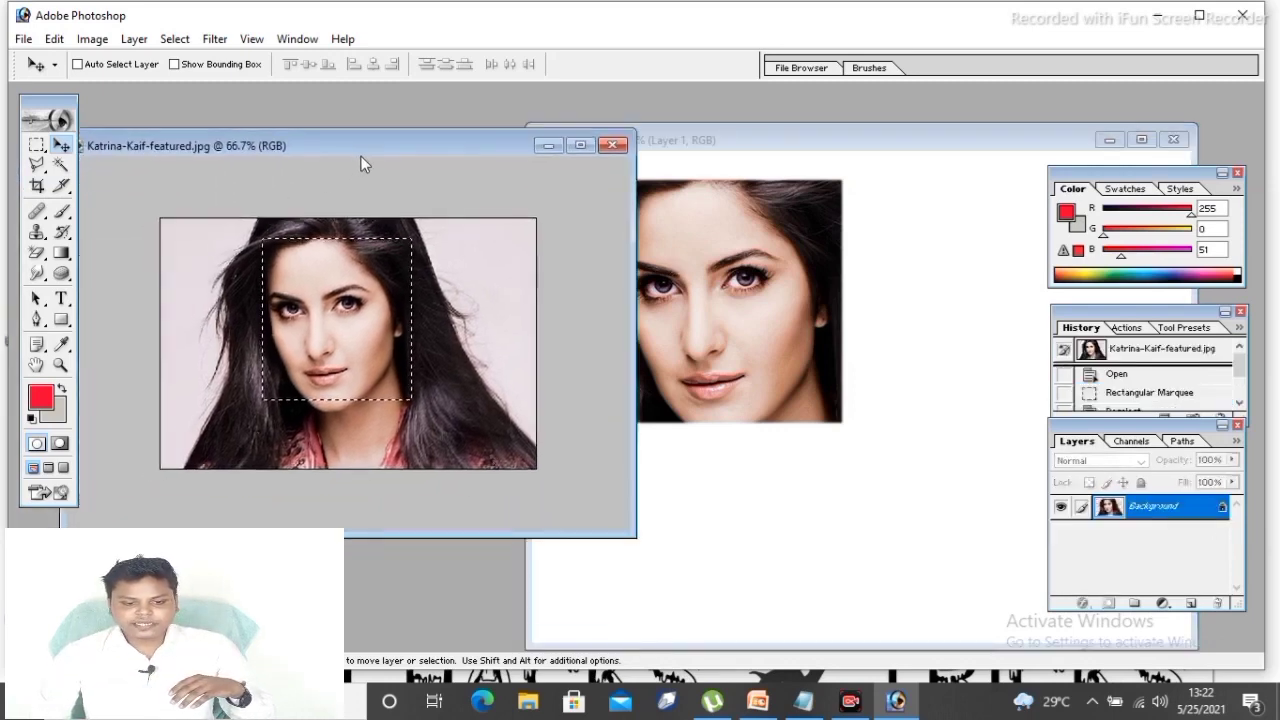
pyautogui.click(36, 145)
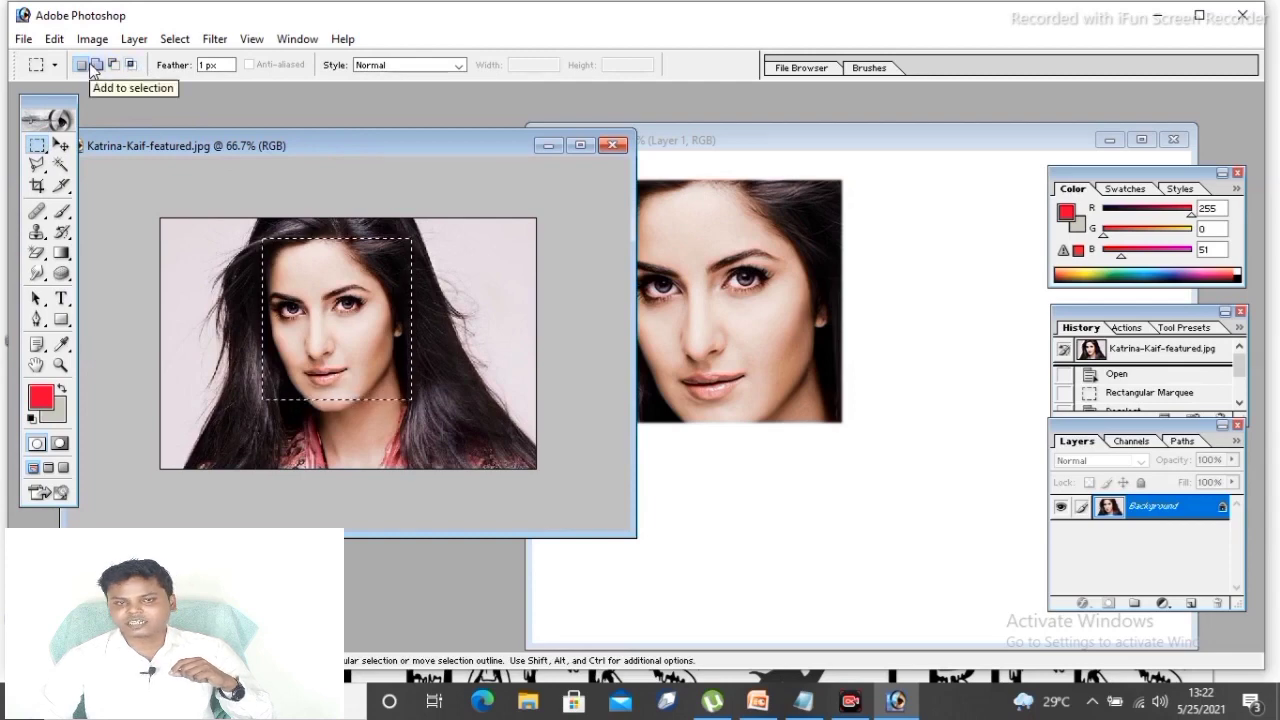
# Examine the photo's facial detail at up to 400% magnification and return the view to 100%.
pyautogui.scroll(-2, 320, 317)
pyautogui.scroll(4, 322, 317)
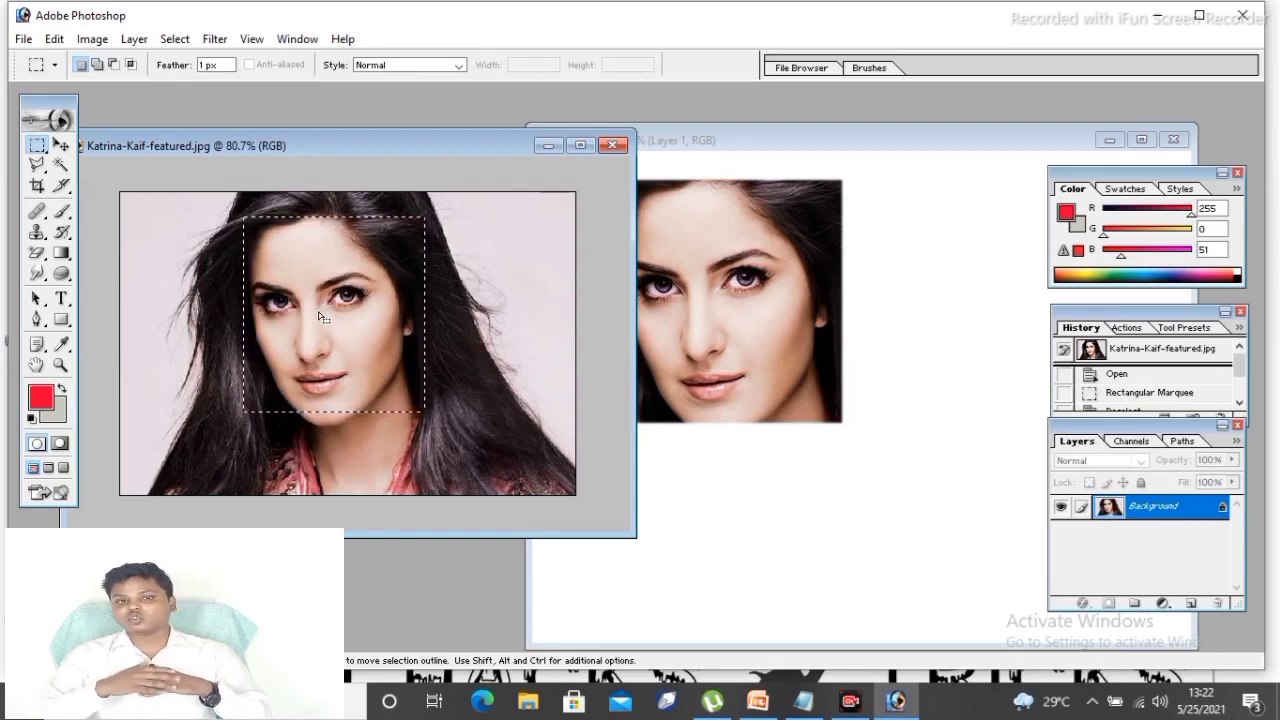
pyautogui.hotkey('ctrl', 'c')
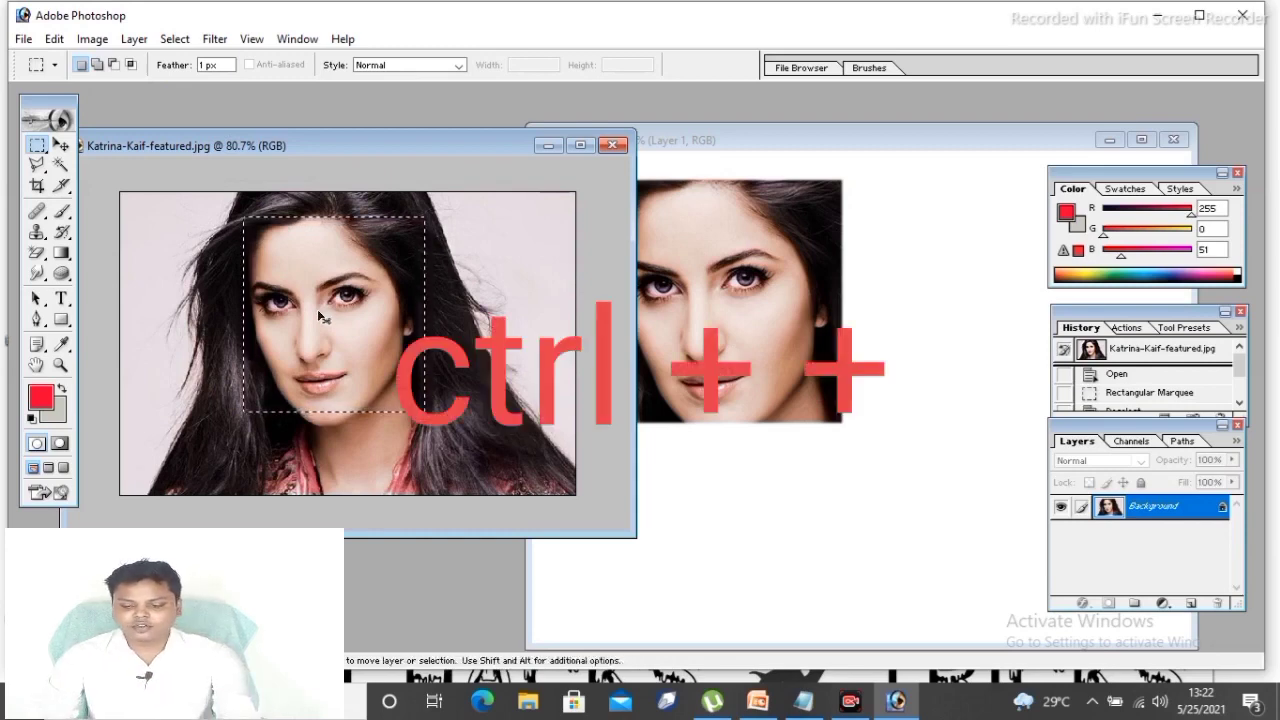
pyautogui.hotkey('ctrl', '+')
pyautogui.hotkey('ctrl', '+')
pyautogui.hotkey('ctrl', '+')
pyautogui.hotkey('ctrl', '+')
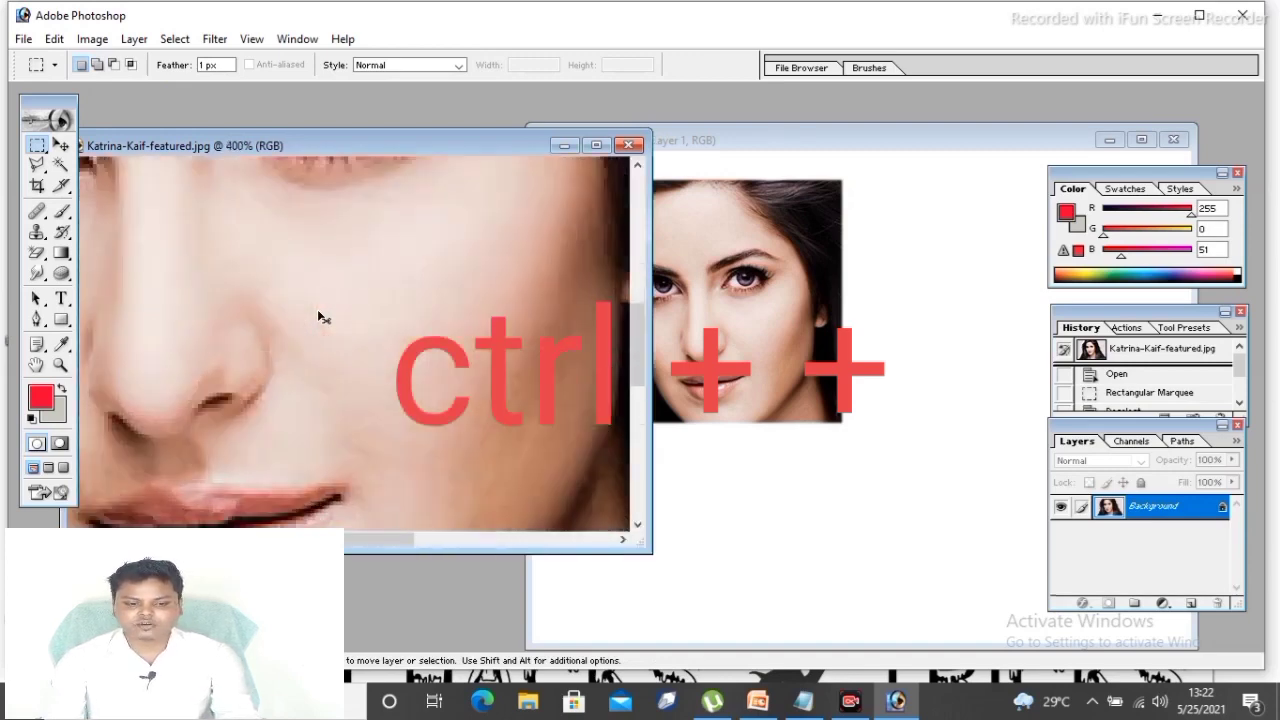
pyautogui.scroll(-2, 337, 311)
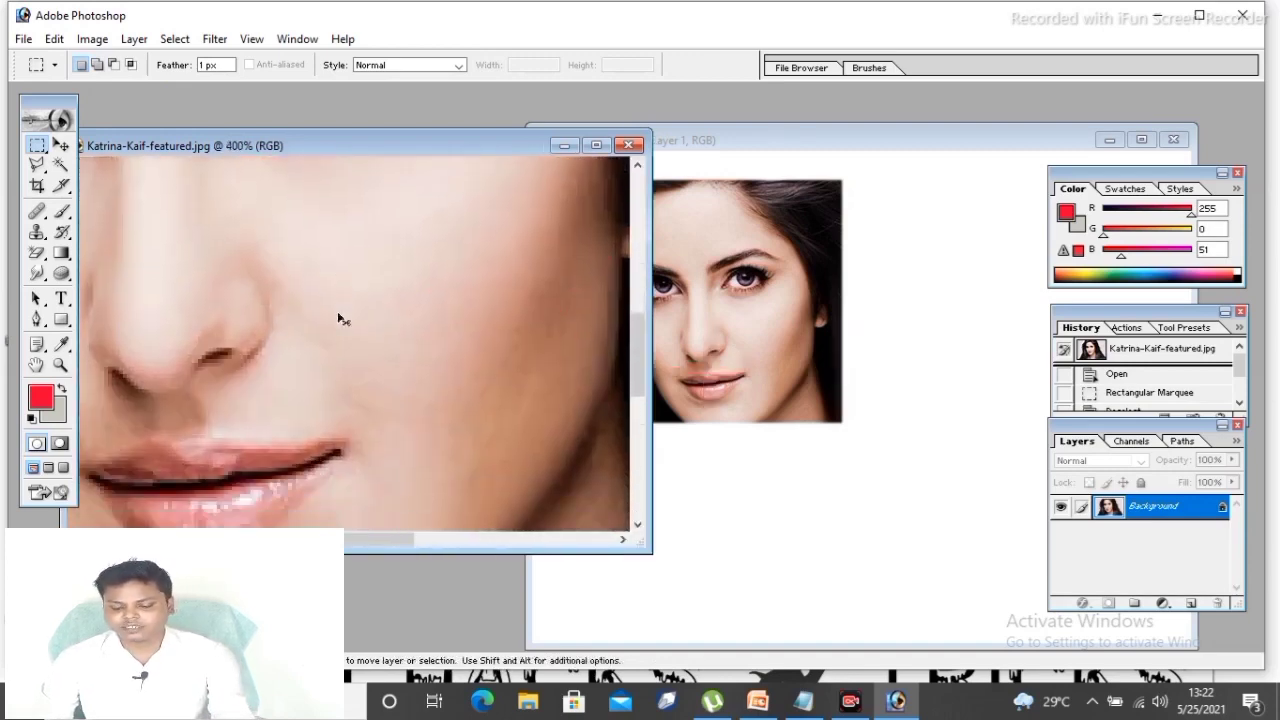
pyautogui.hotkey('ctrl', '-')
pyautogui.hotkey('ctrl', '-')
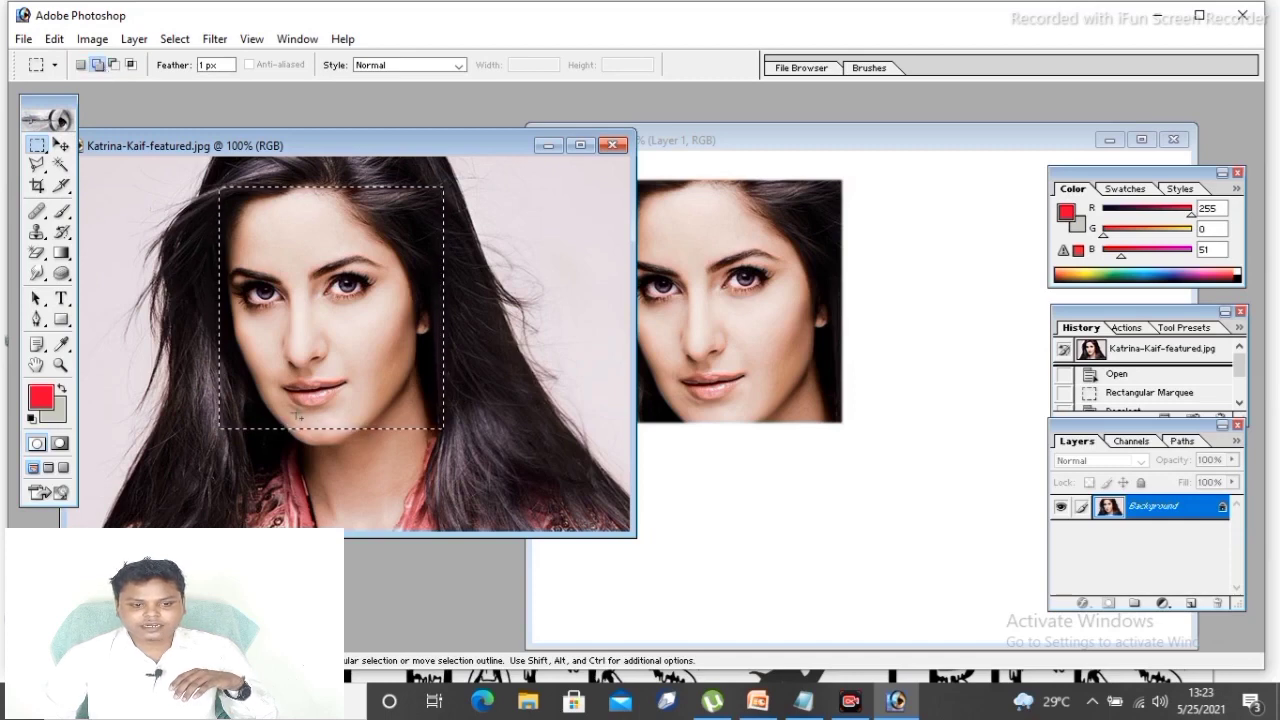
# Add a rectangle over the neck to the face selection, then subtract rectangles covering the upper-left face and the forehead.
pyautogui.moveTo(372, 488); pyautogui.dragTo(372, 488)
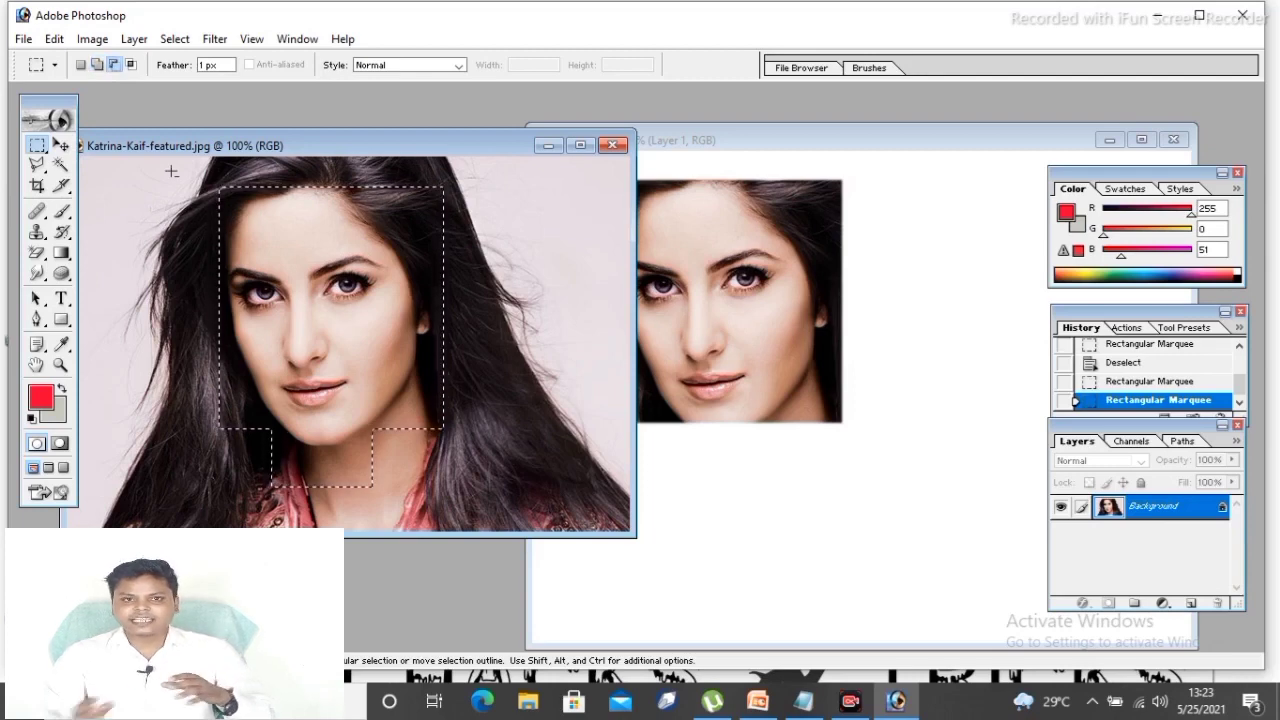
pyautogui.moveTo(181, 170); pyautogui.dragTo(322, 325)
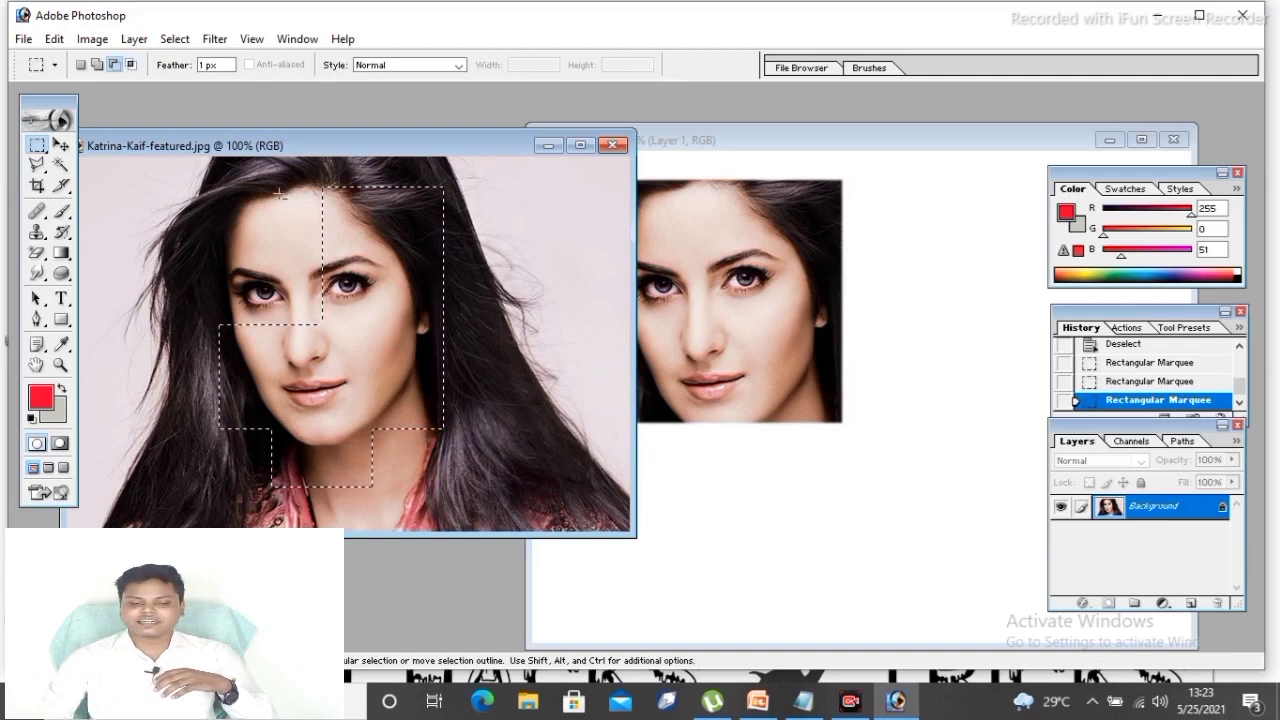
pyautogui.moveTo(467, 260); pyautogui.dragTo(465, 258)
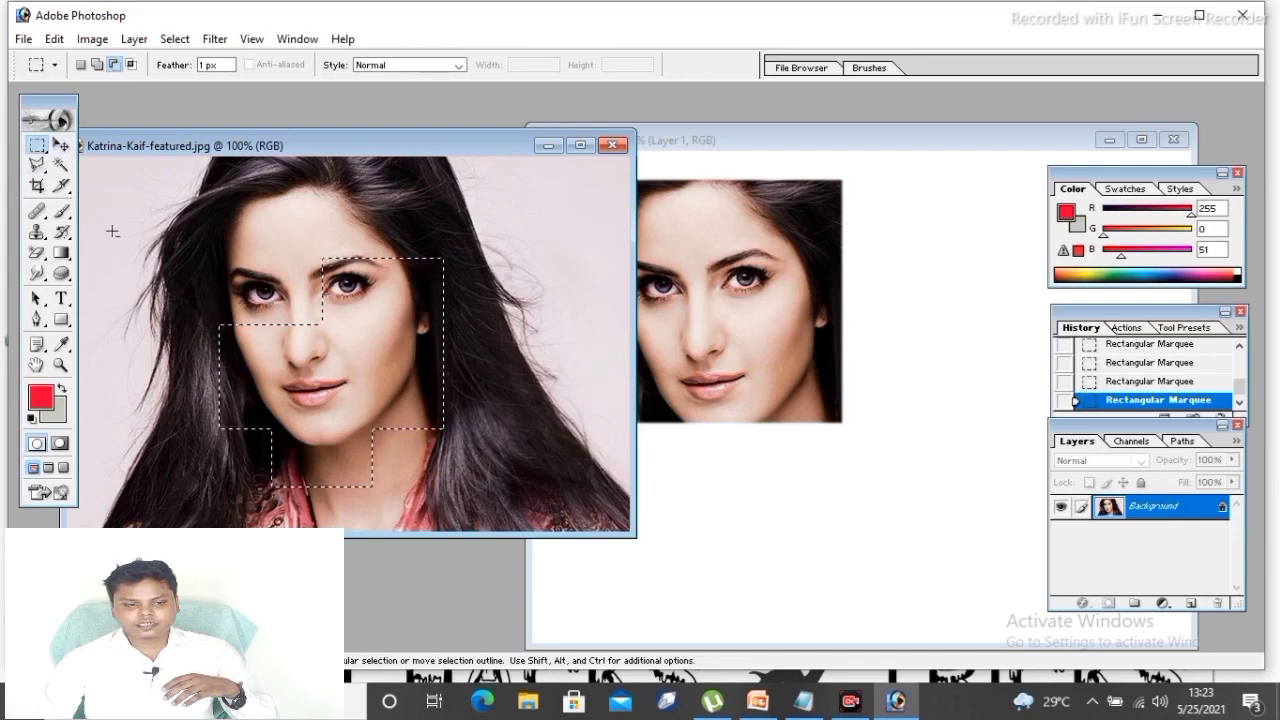
# Subtract a rectangle around the face from a full-canvas selection, then intersect the remainder with a rectangle over the face's upper-left corner.
pyautogui.hotkey('ctrl', 'a')
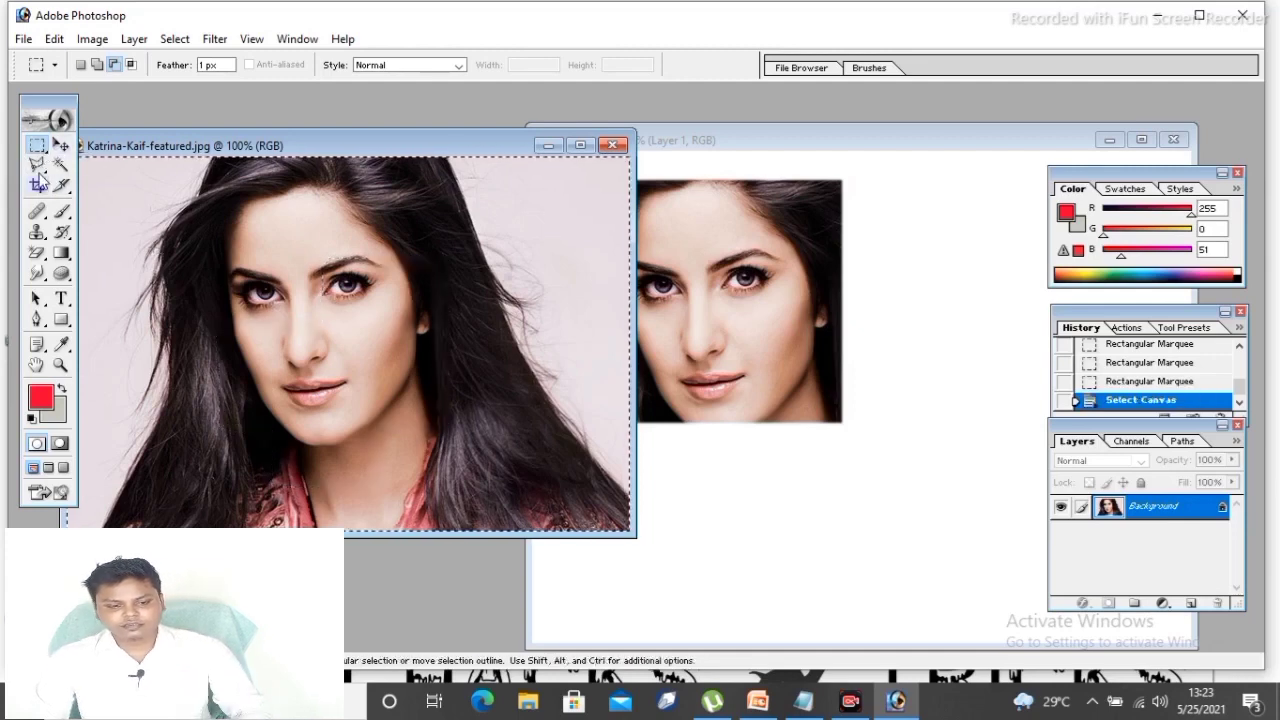
pyautogui.moveTo(203, 203); pyautogui.dragTo(456, 452)
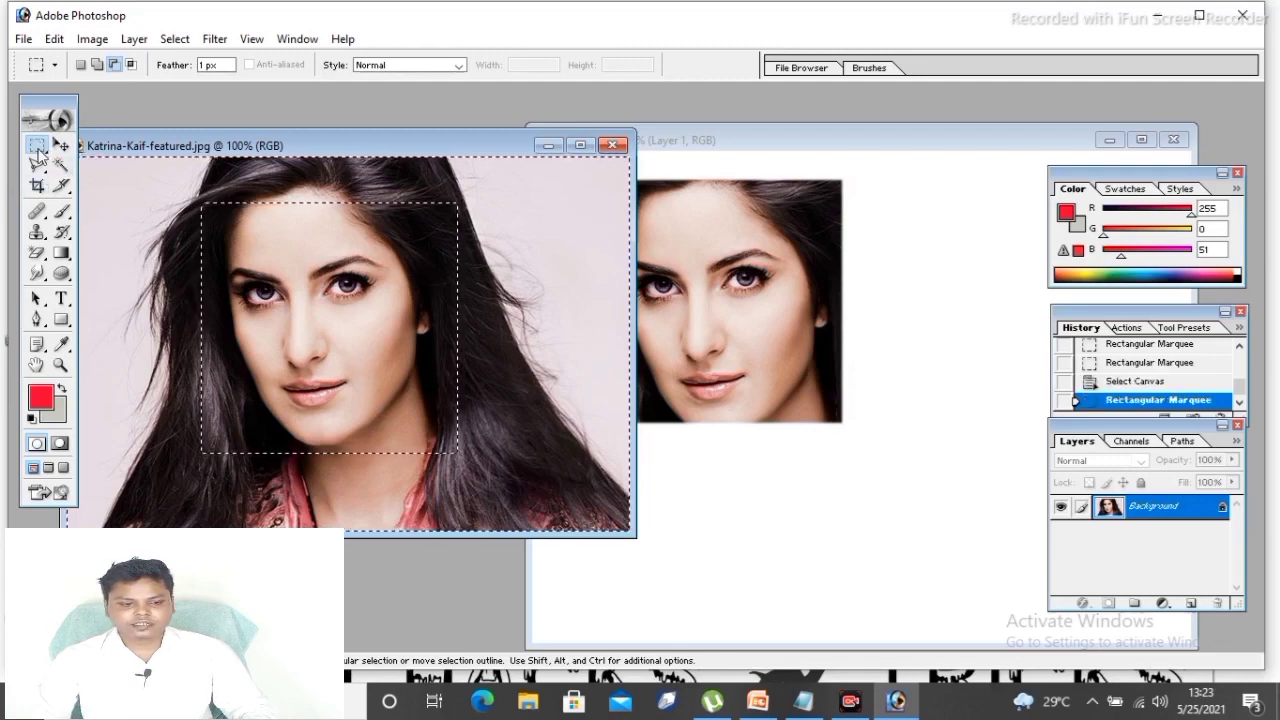
pyautogui.click(130, 64)
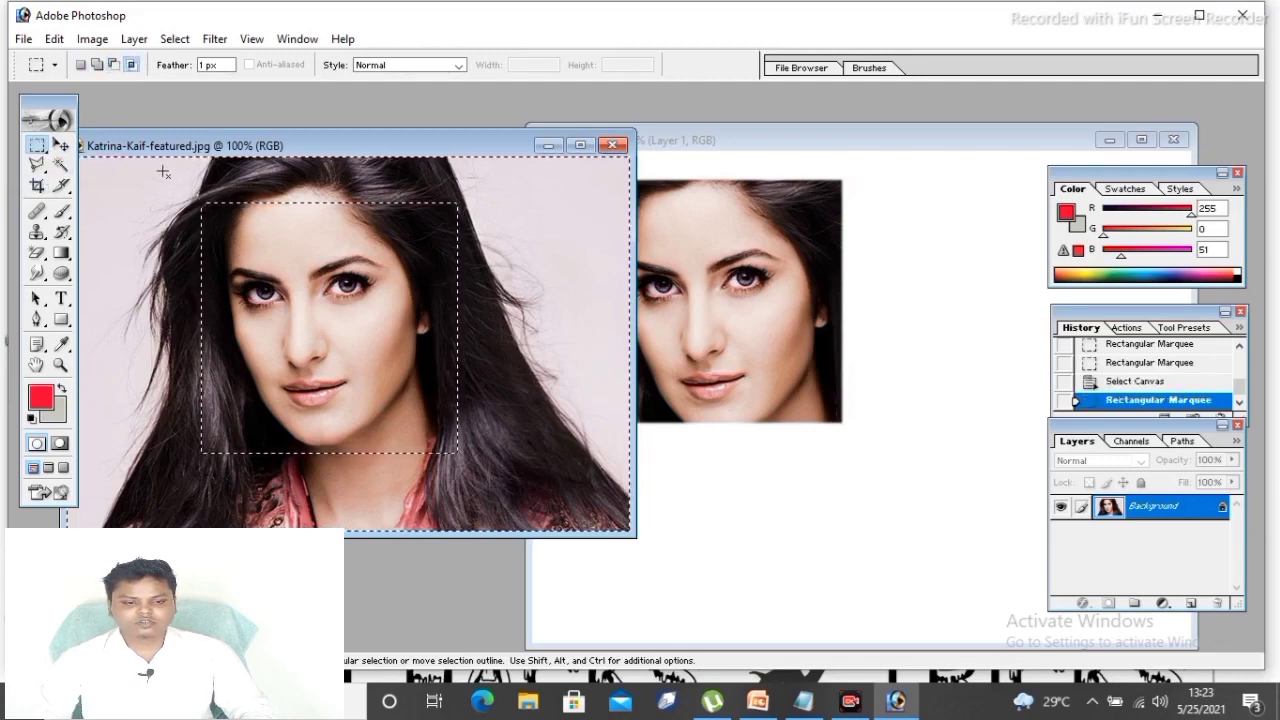
pyautogui.moveTo(163, 172); pyautogui.dragTo(316, 301)
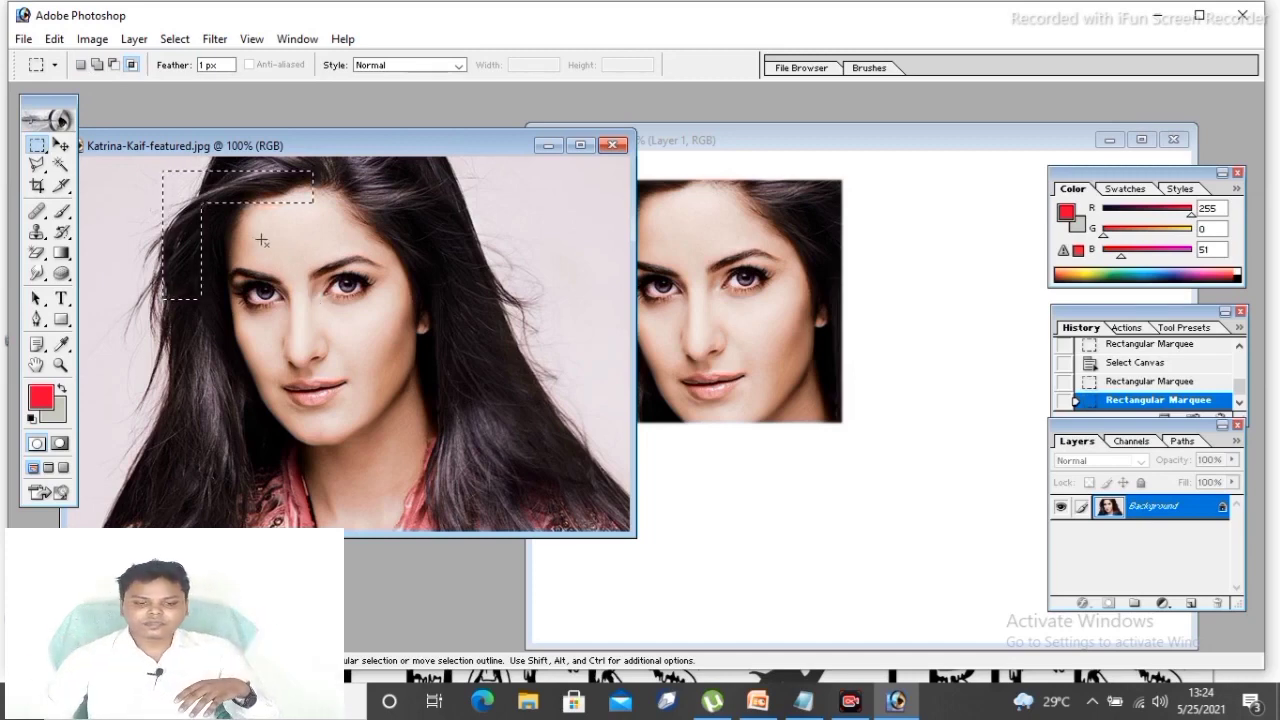
# Replace the selection with a rectangle over the forehead and eyes and move that area below the face in Untitled-1.
pyautogui.click(230, 237)
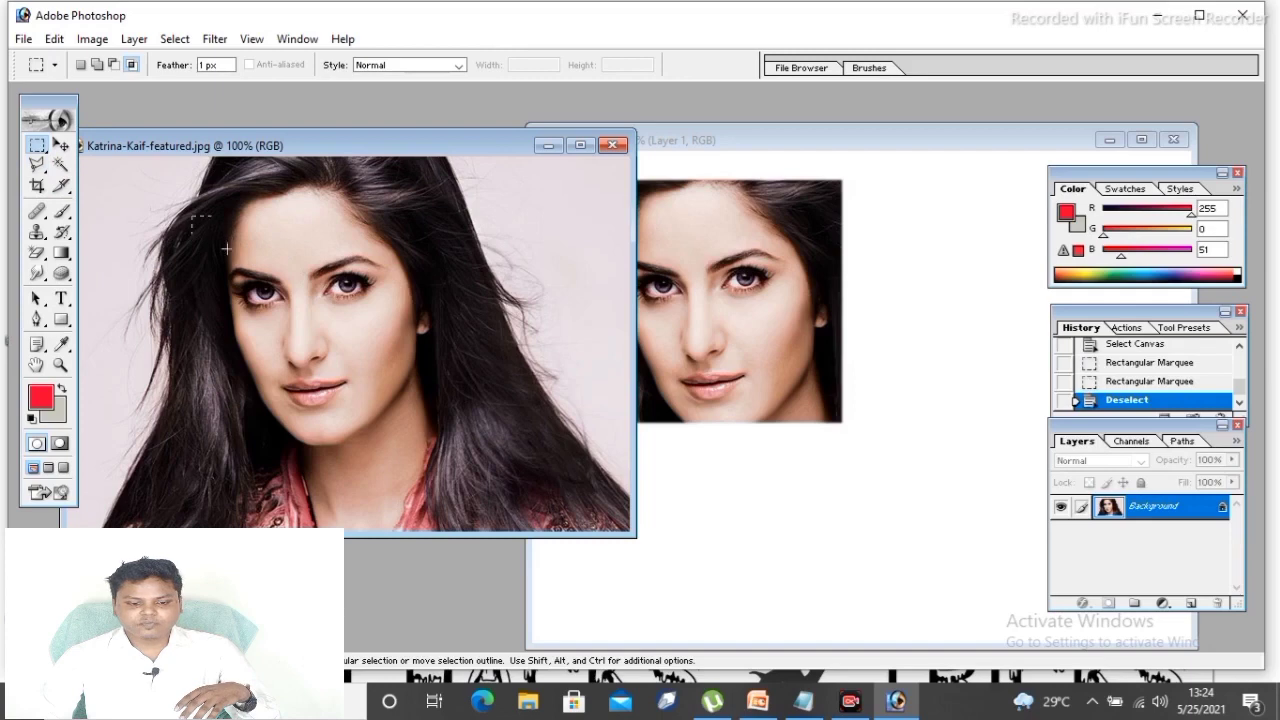
pyautogui.moveTo(227, 248); pyautogui.dragTo(432, 325)
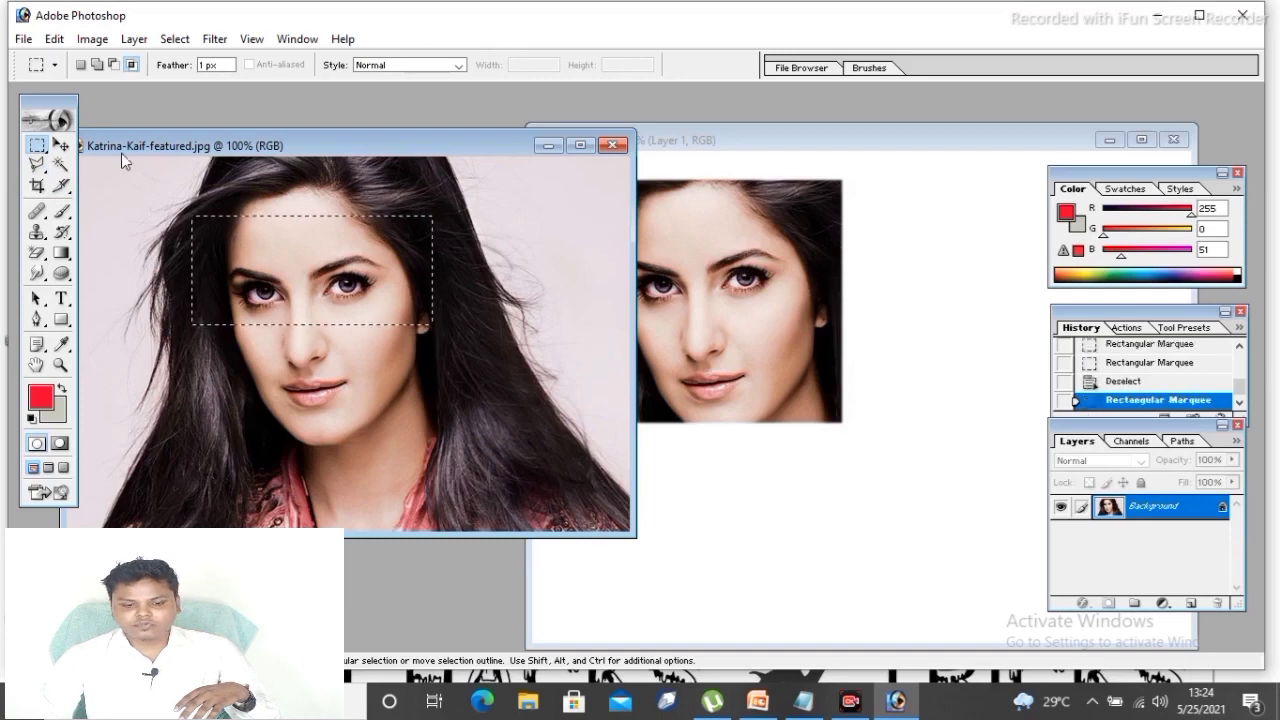
pyautogui.click(60, 146)
pyautogui.moveTo(384, 262); pyautogui.dragTo(745, 508)
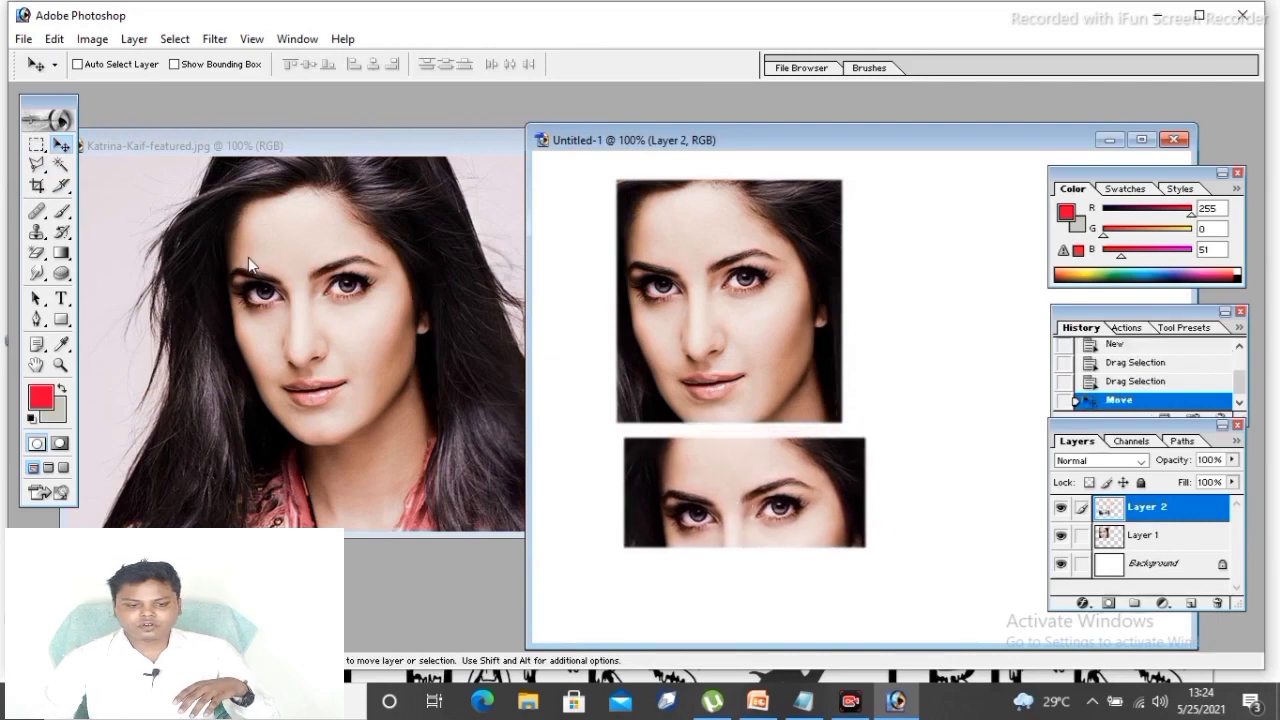
# Select a new rectangular band across both eyes in the photo and subtract a vertical strip over the nose bridge.
pyautogui.click(37, 147)
pyautogui.click(204, 249)
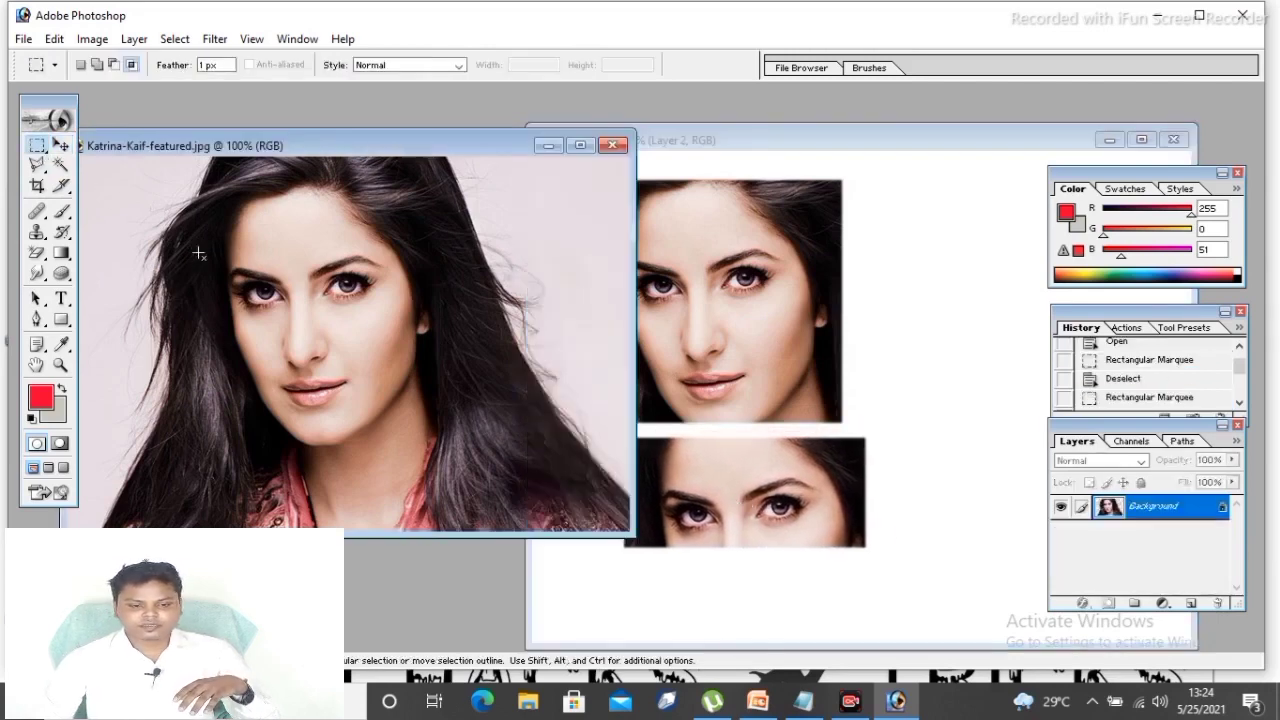
pyautogui.hotkey('ctrl', 'd')
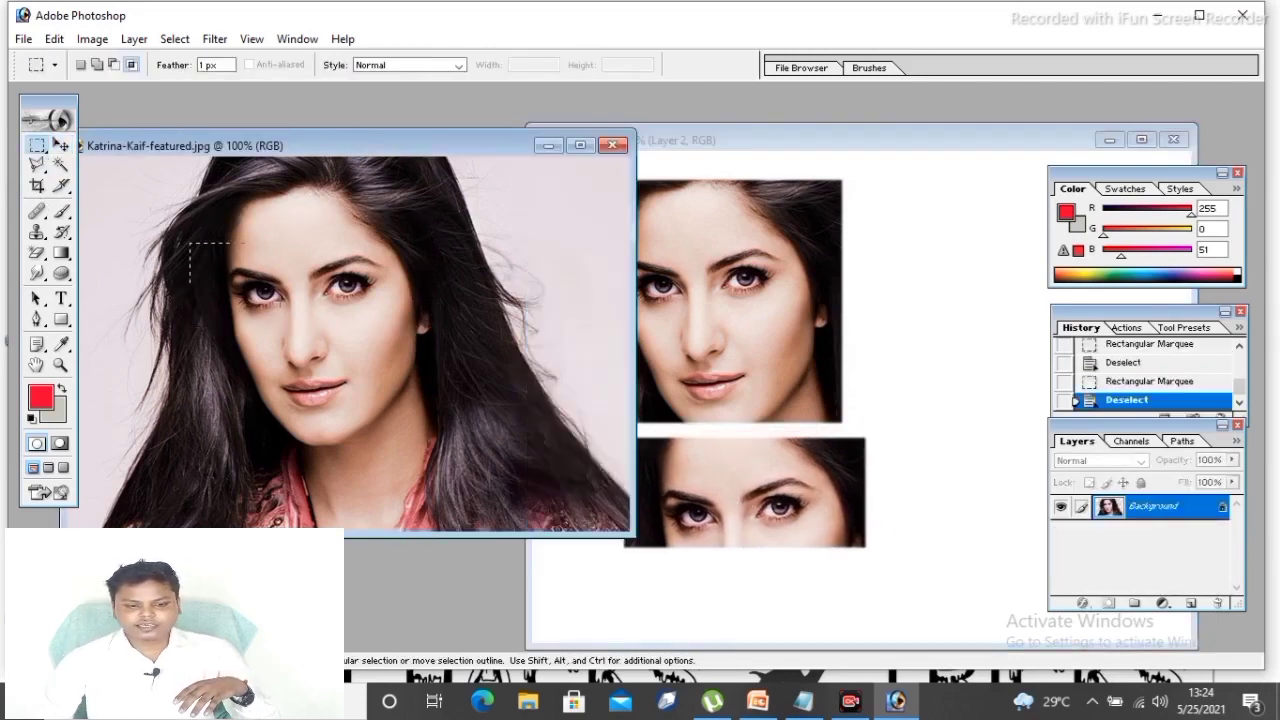
pyautogui.moveTo(190, 242); pyautogui.dragTo(420, 322)
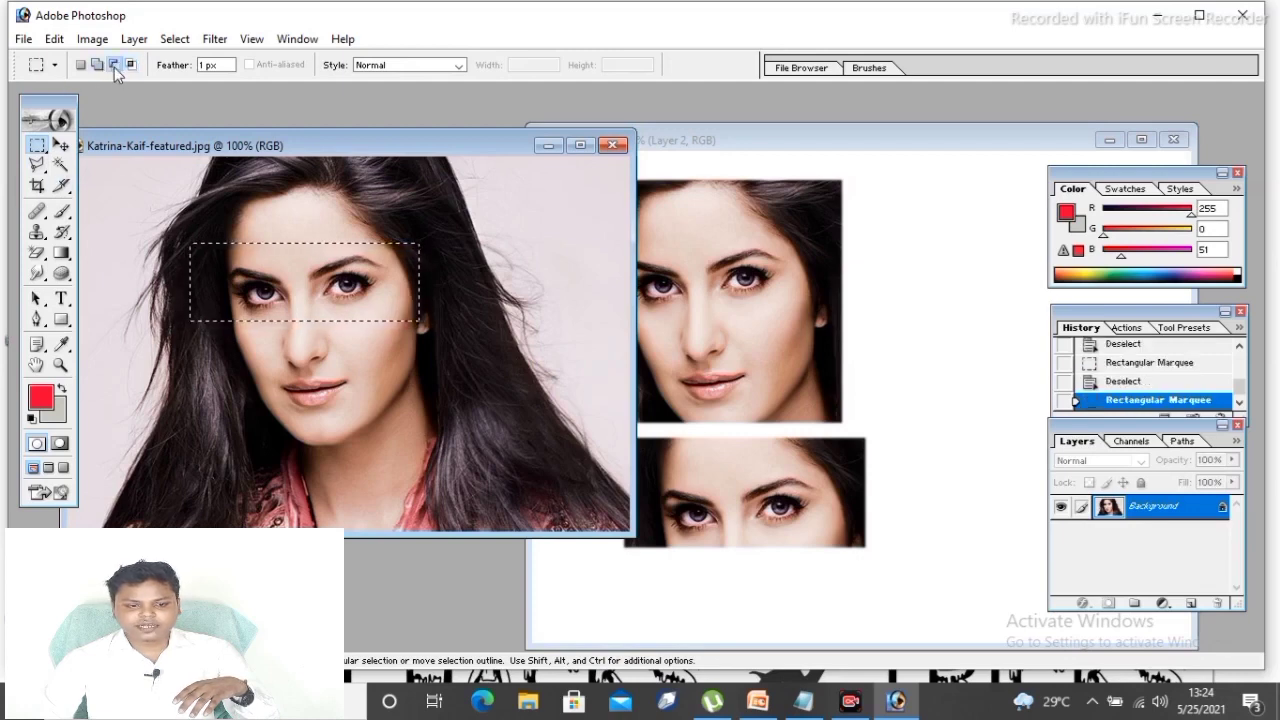
pyautogui.moveTo(298, 270); pyautogui.dragTo(299, 351)
pyautogui.moveTo(286, 186); pyautogui.dragTo(301, 301)
pyautogui.moveTo(316, 373); pyautogui.dragTo(314, 376)
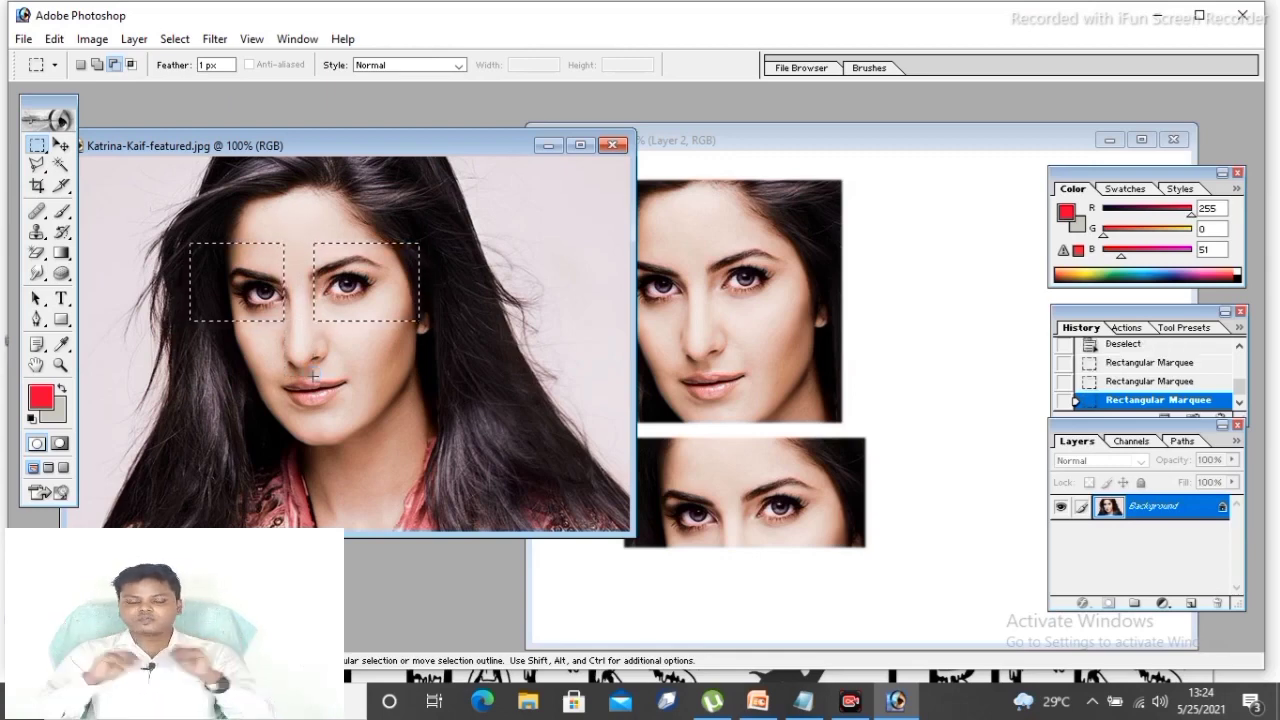
# Move the two separated eye selections into Untitled-1 and place them to the right of the face.
pyautogui.press('v')
pyautogui.moveTo(297, 322); pyautogui.dragTo(892, 340)
pyautogui.moveTo(940, 268); pyautogui.dragTo(987, 251)
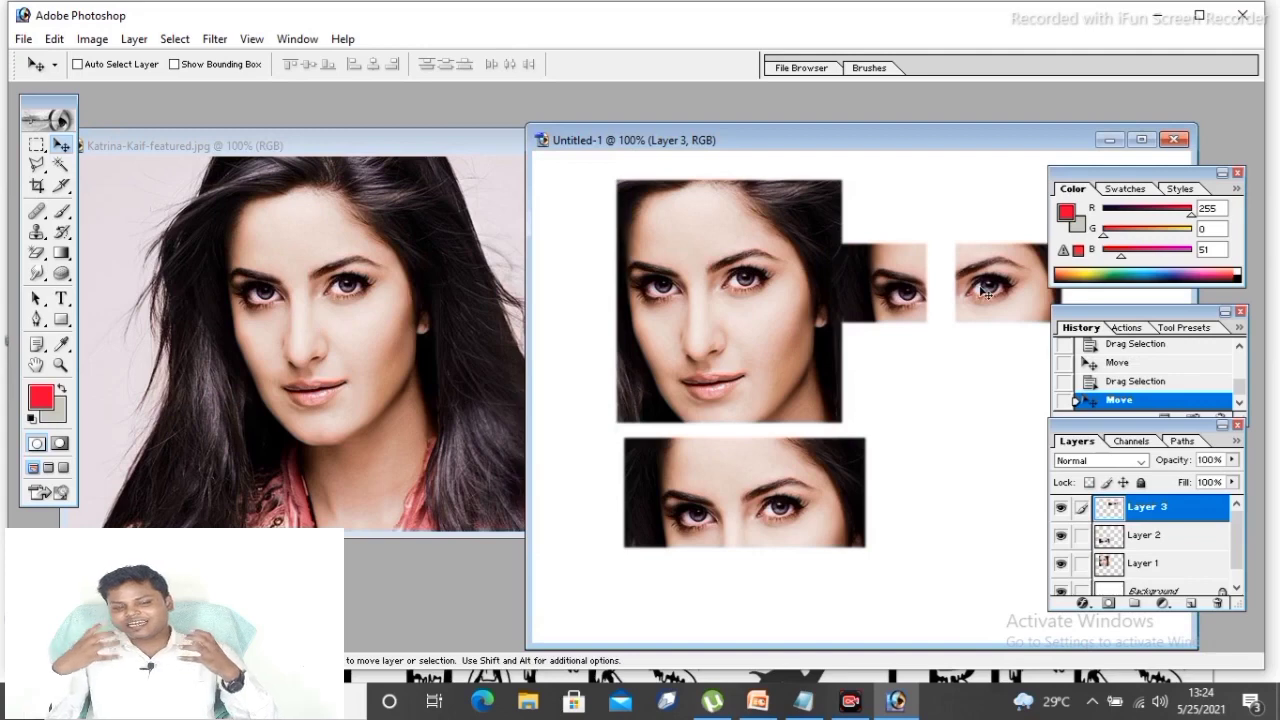
# Arrange the Untitled-1 and photo windows side by side with the Rectangular Marquee tool active.
pyautogui.click(36, 145)
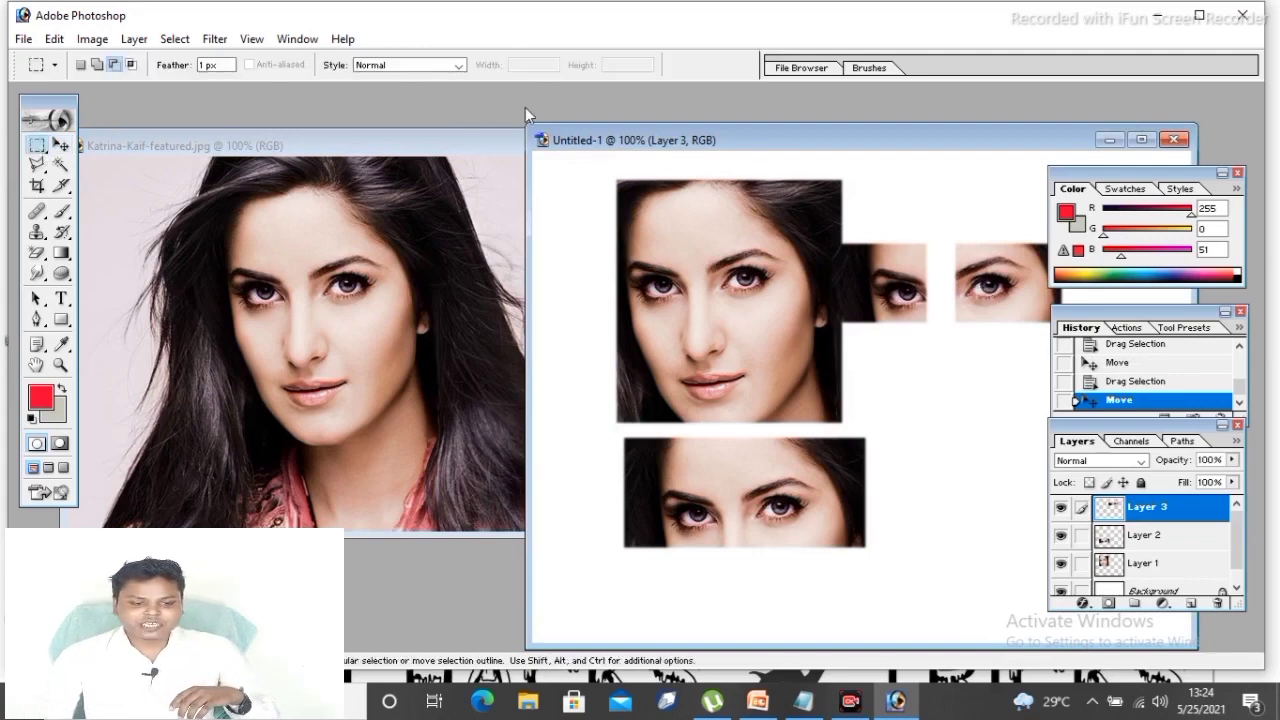
pyautogui.moveTo(670, 148); pyautogui.dragTo(504, 124)
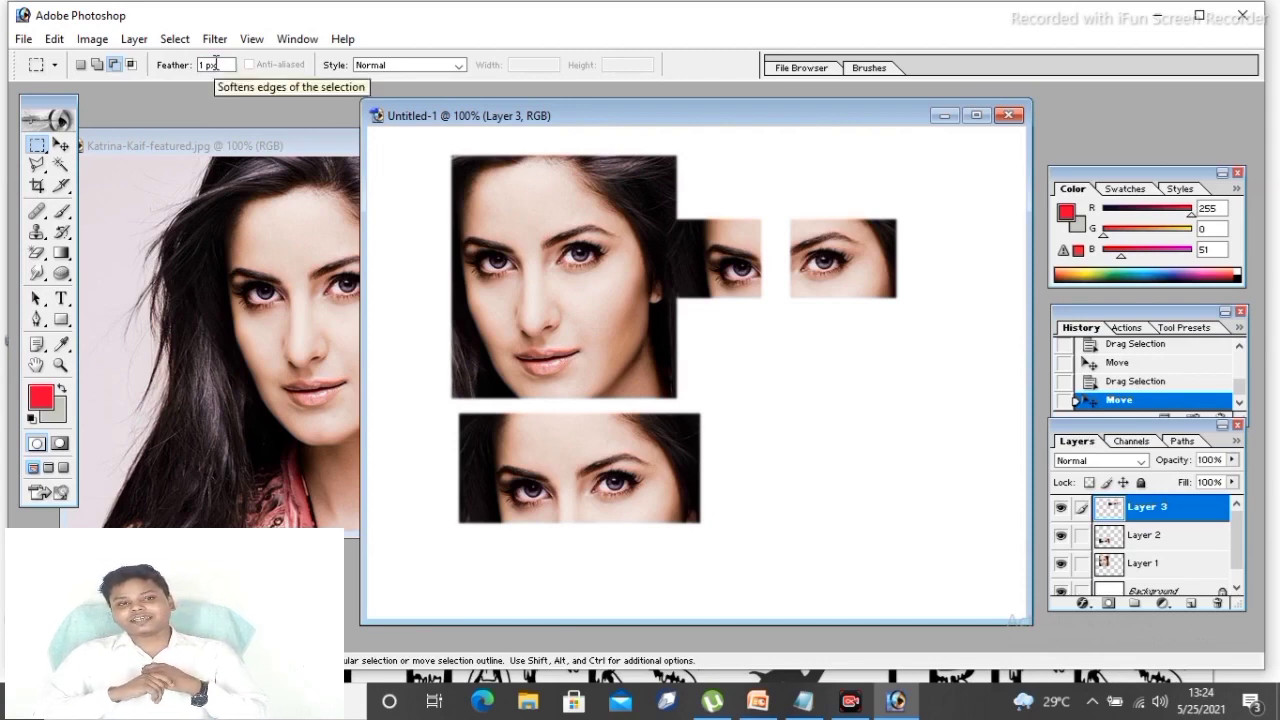
pyautogui.click(215, 64)
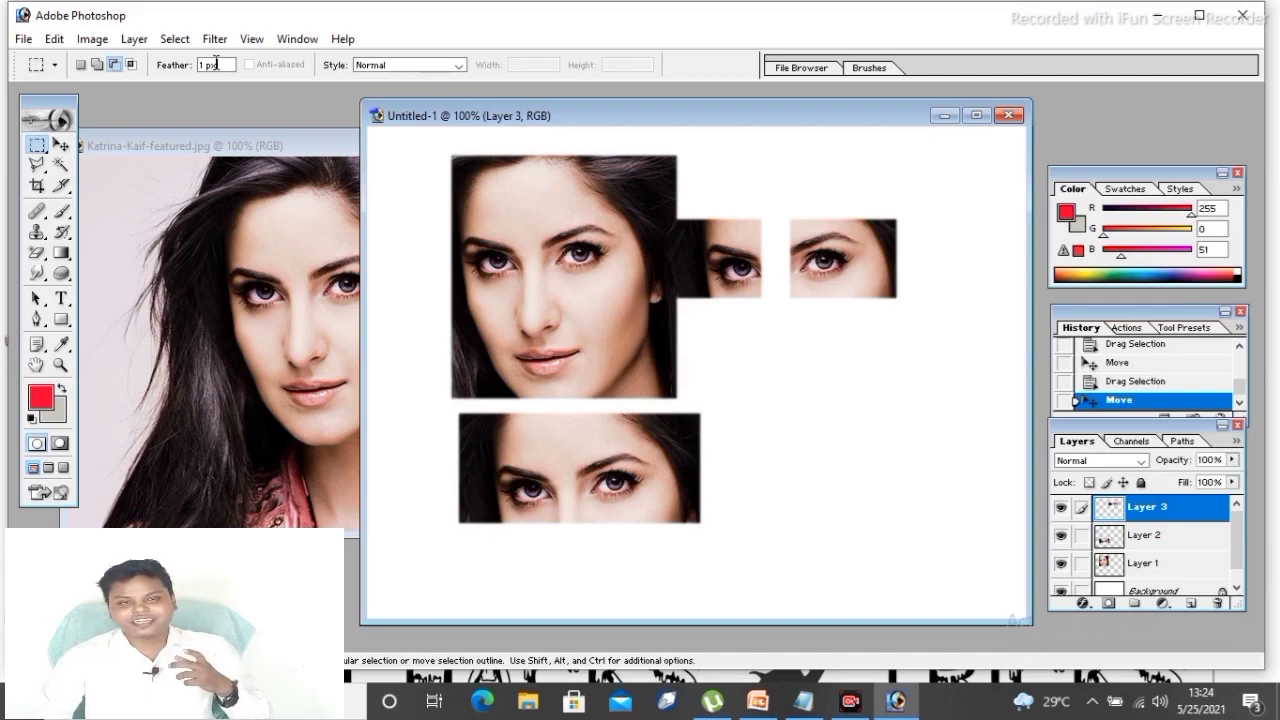
pyautogui.moveTo(507, 115); pyautogui.dragTo(682, 115)
pyautogui.moveTo(435, 140); pyautogui.dragTo(364, 166)
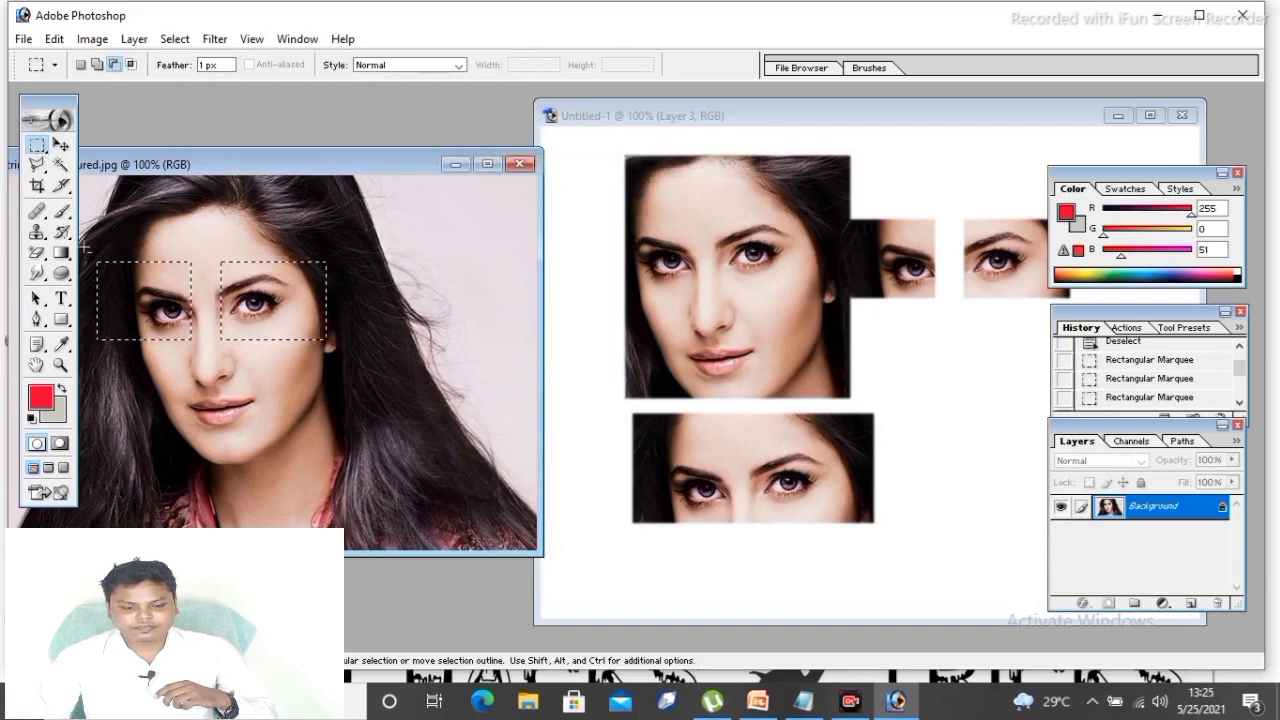
# Remove the two eye selections in the photo, then draw one new rectangular selection across both eyes in New Selection mode.
pyautogui.moveTo(84, 246); pyautogui.dragTo(387, 423)
pyautogui.hotkey('ctrl', 'c')
pyautogui.click(640, 277)
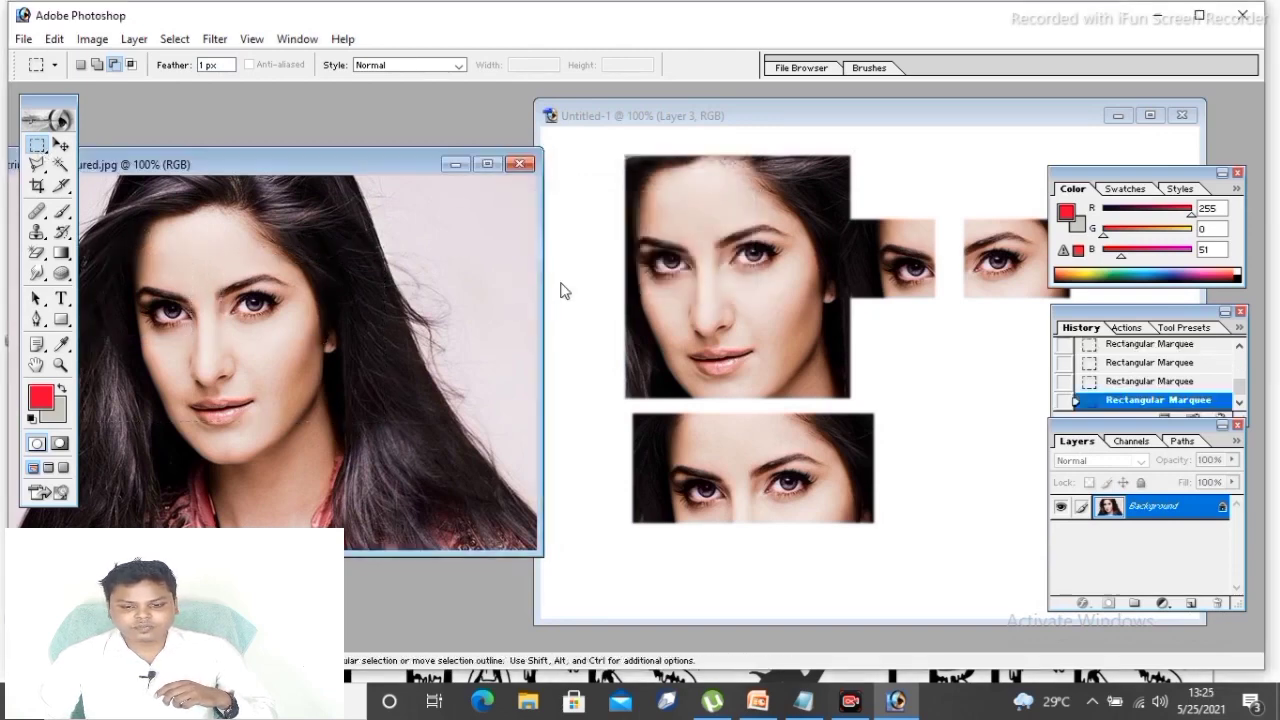
pyautogui.click(81, 64)
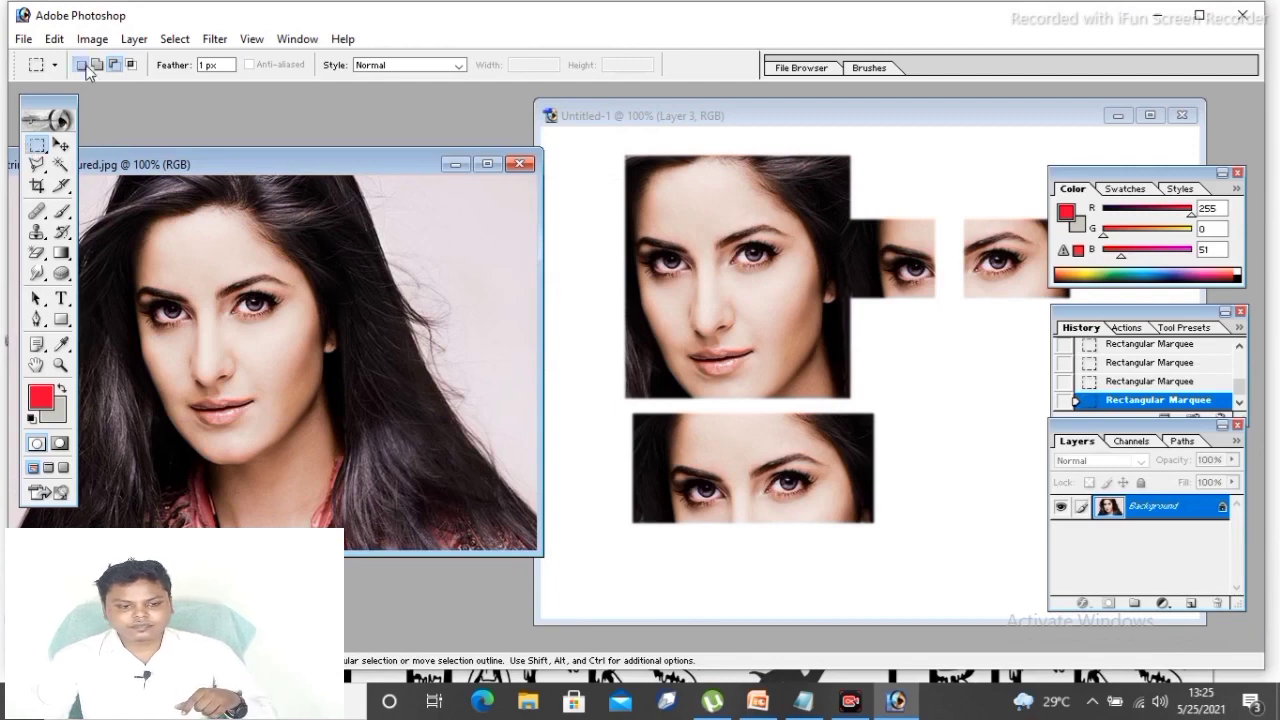
pyautogui.moveTo(211, 334); pyautogui.dragTo(316, 336)
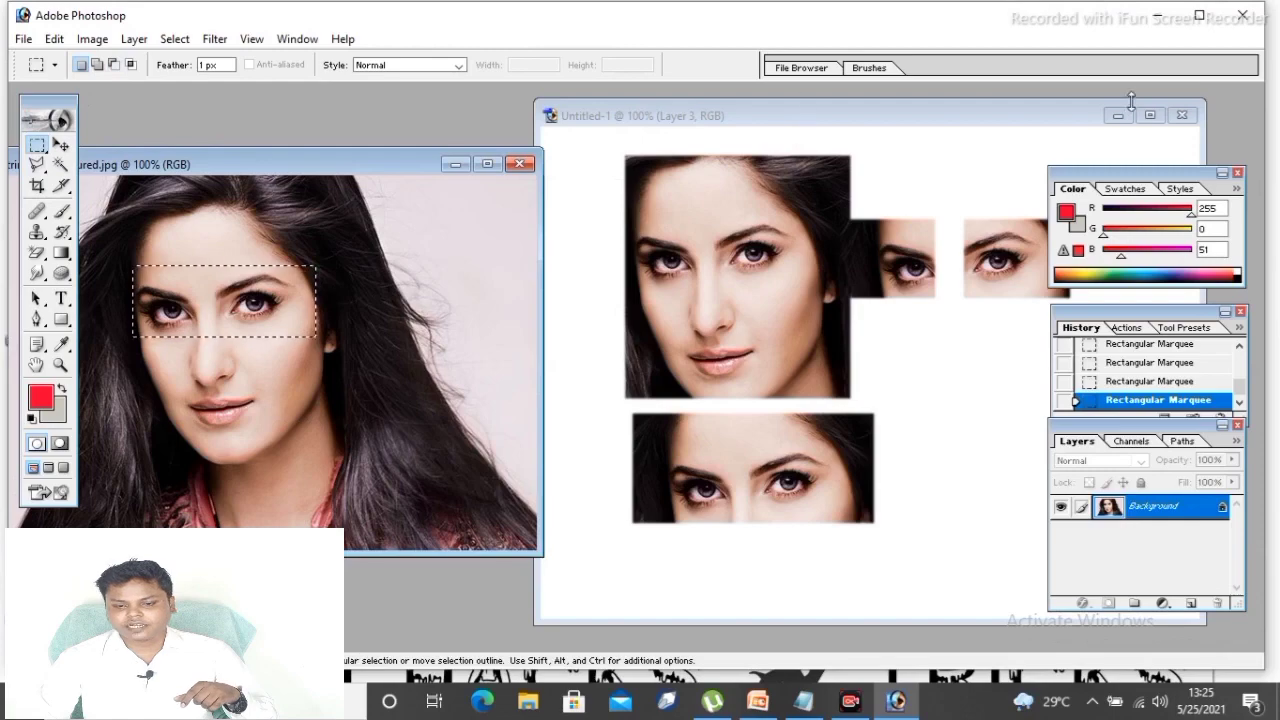
# Close Untitled-1 without saving, and create a new white 702 x 525 pixel RGB document beside the photo.
pyautogui.click(1181, 115)
pyautogui.click(666, 277)
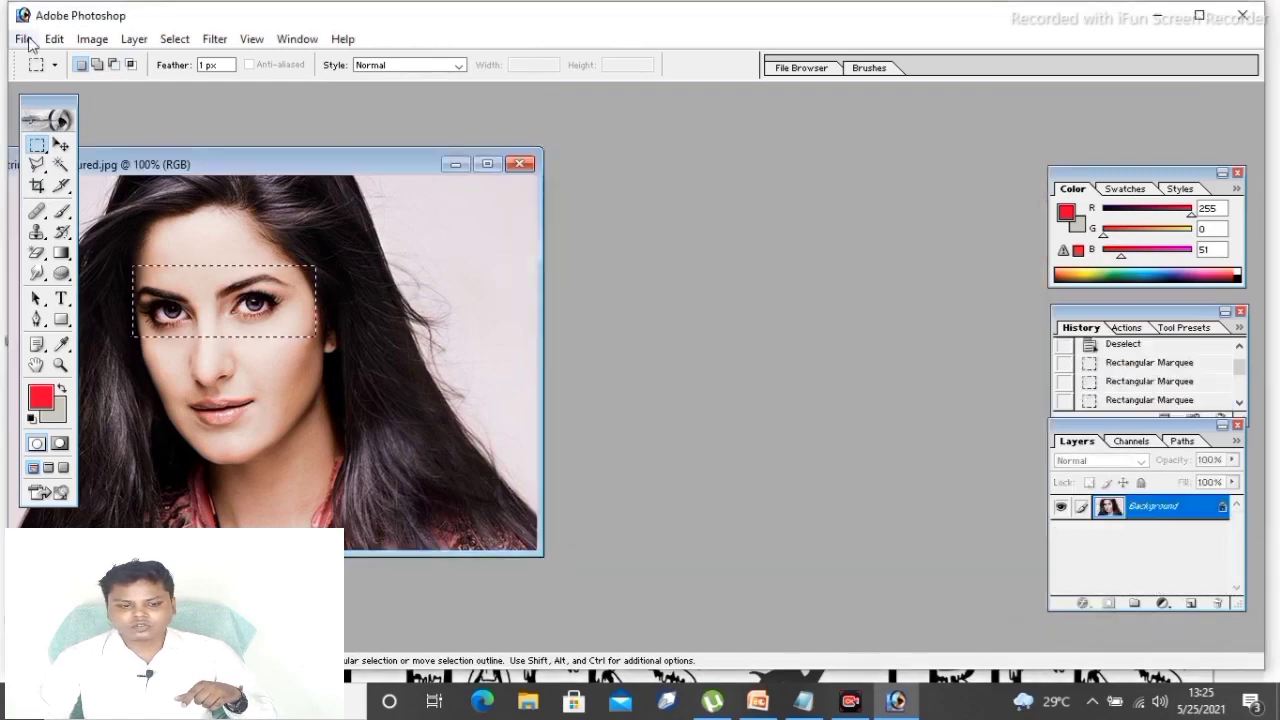
pyautogui.click(23, 38)
pyautogui.click(48, 57)
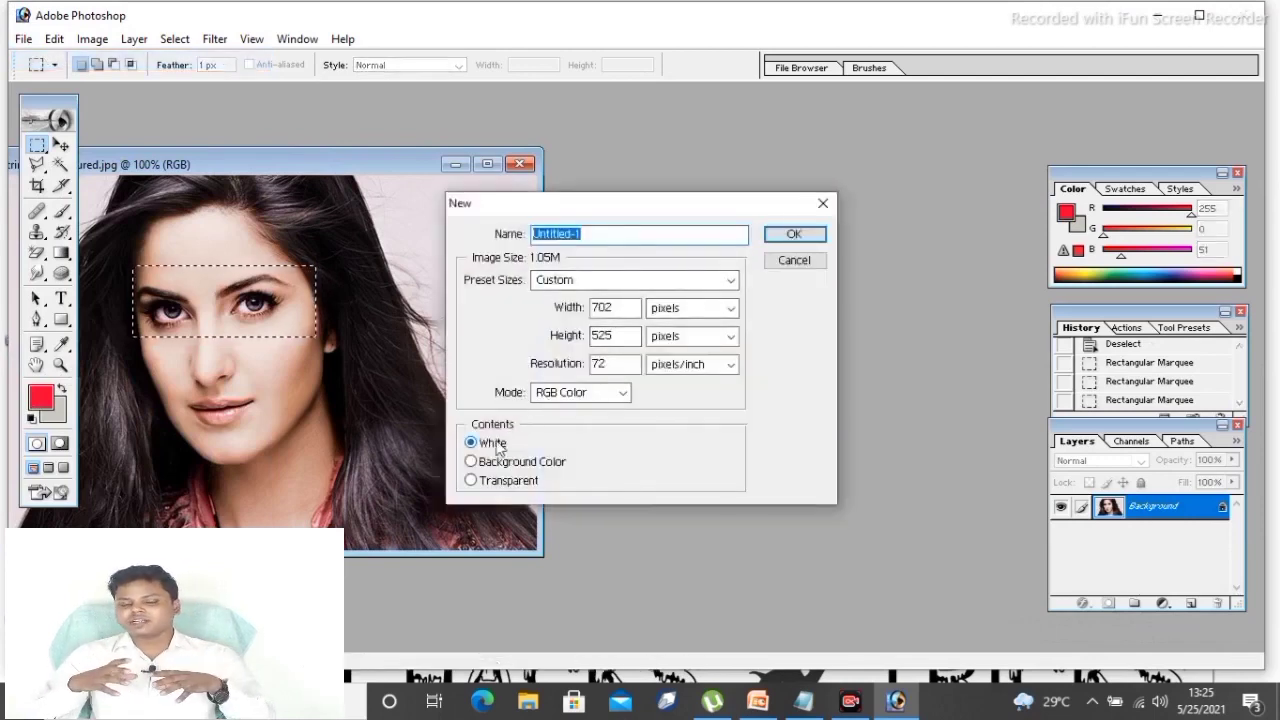
pyautogui.click(790, 235)
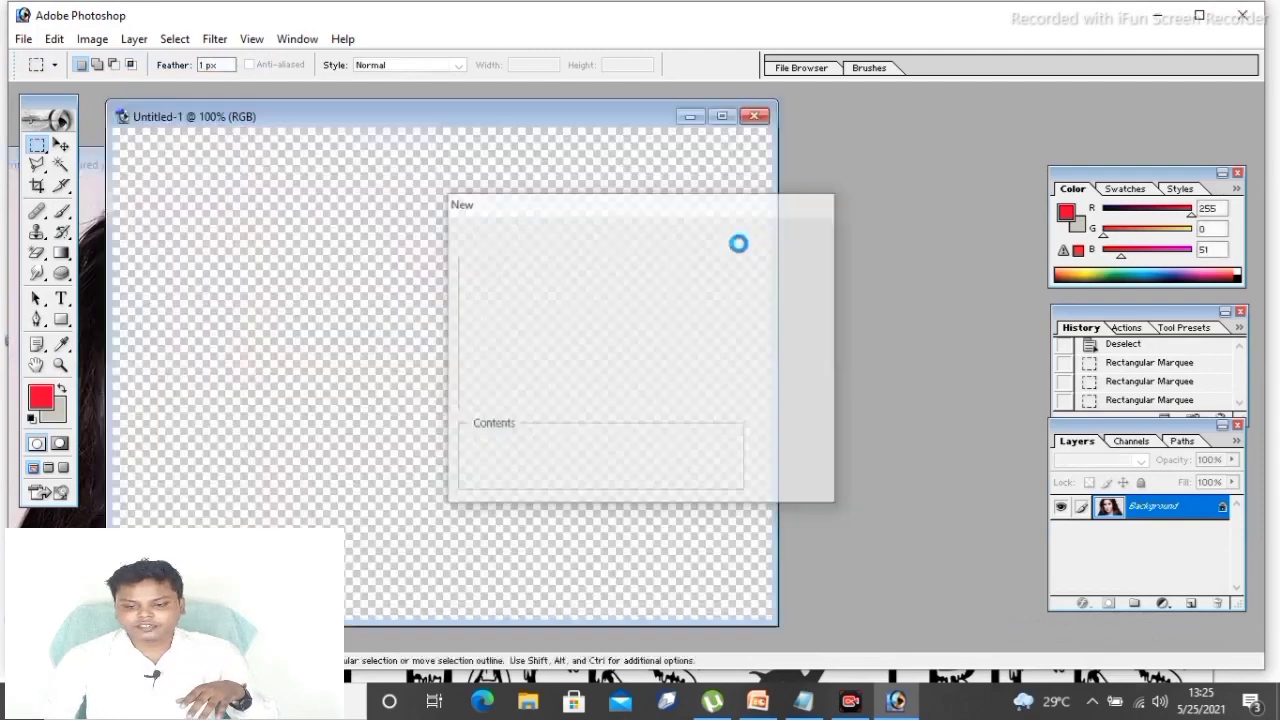
pyautogui.moveTo(362, 122); pyautogui.dragTo(890, 105)
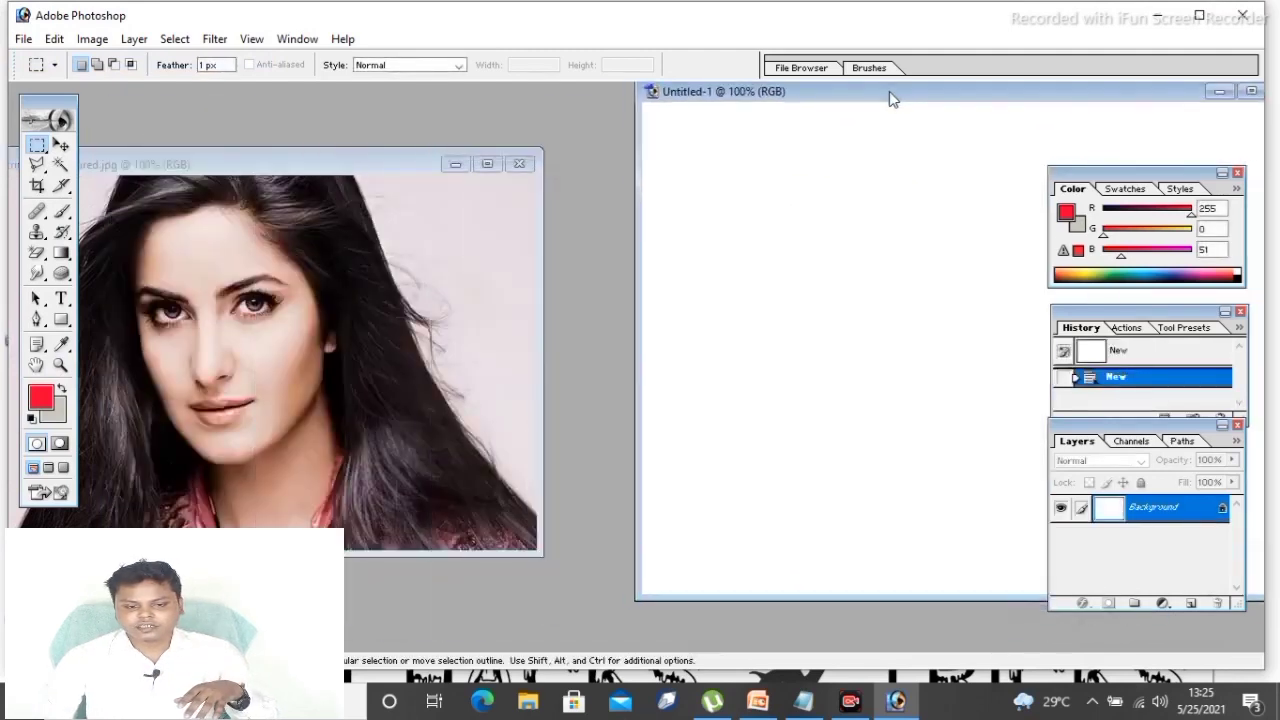
# Replace the photo's selection with a 20 px feathered rectangular one around both eyes and move it into the new document.
pyautogui.click(243, 320)
pyautogui.click(99, 255)
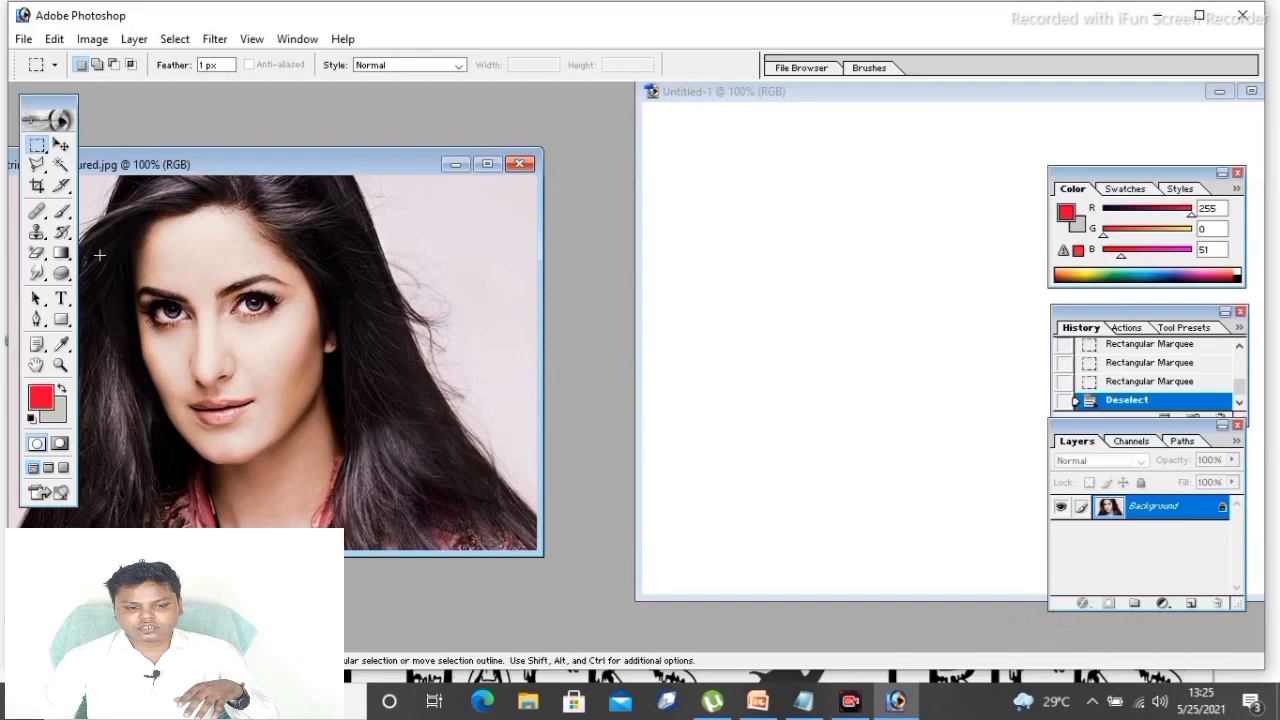
pyautogui.doubleClick(201, 65)
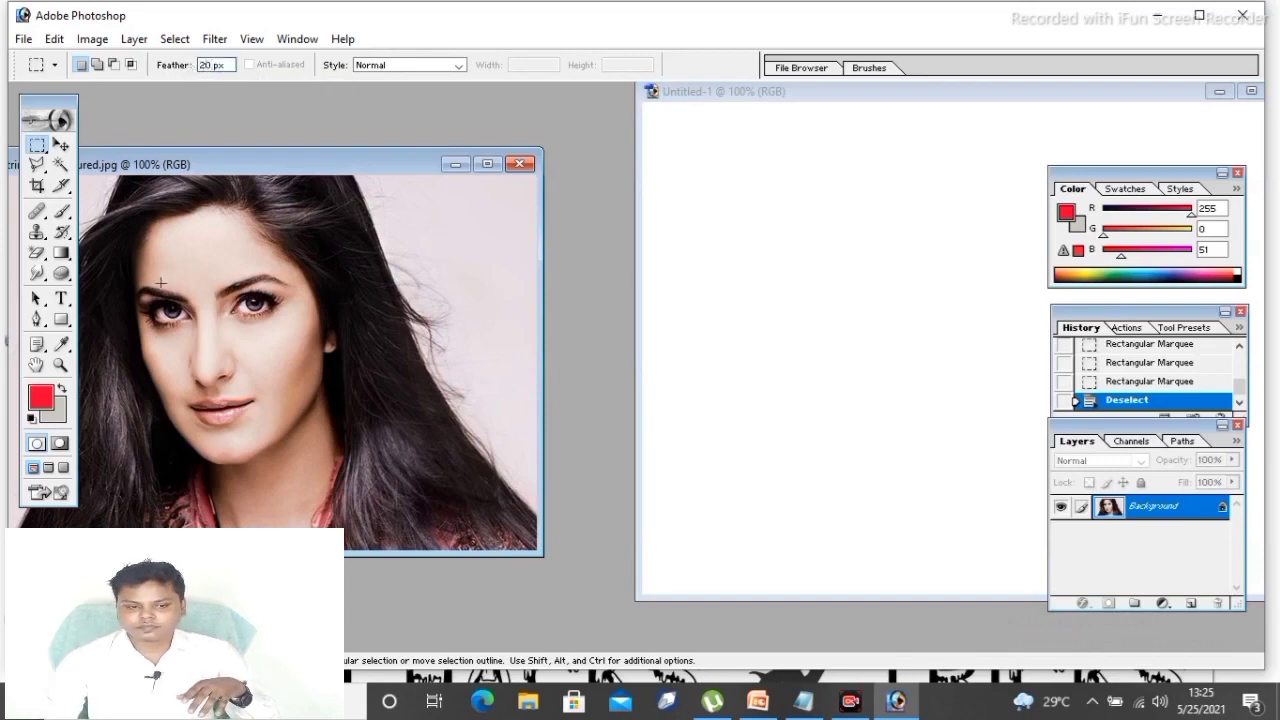
pyautogui.moveTo(278, 333); pyautogui.dragTo(311, 341)
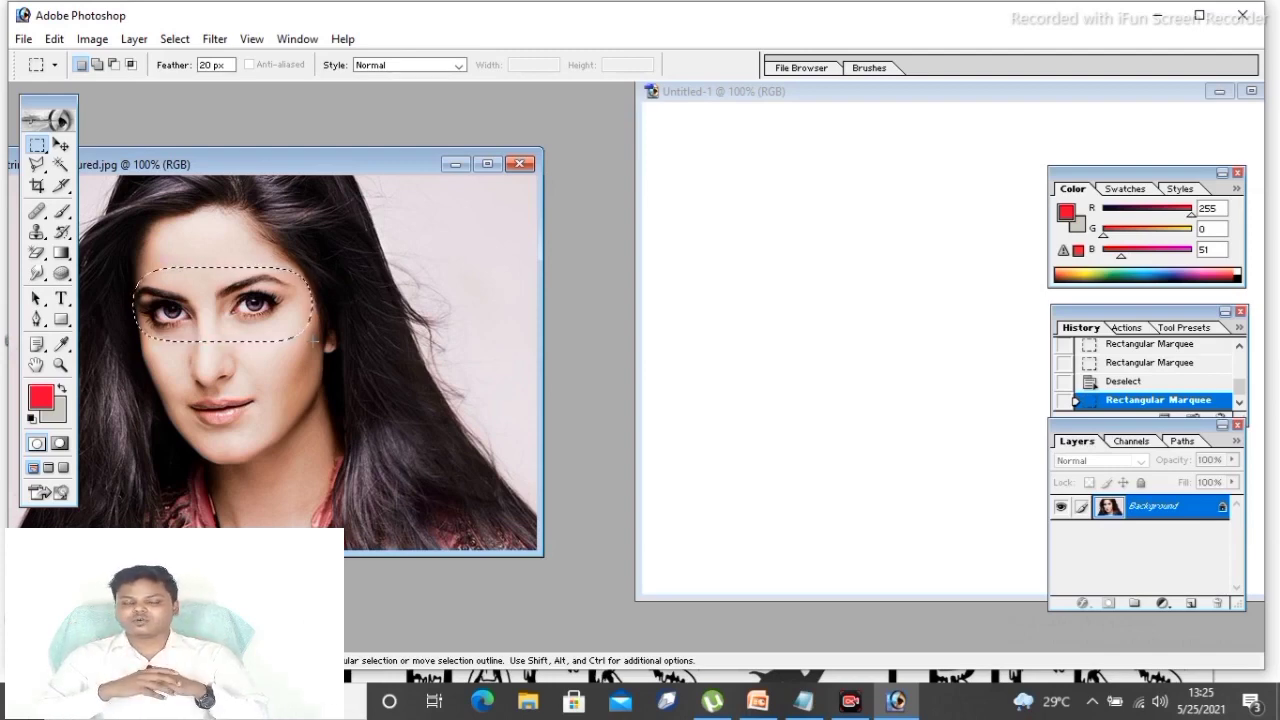
pyautogui.click(61, 145)
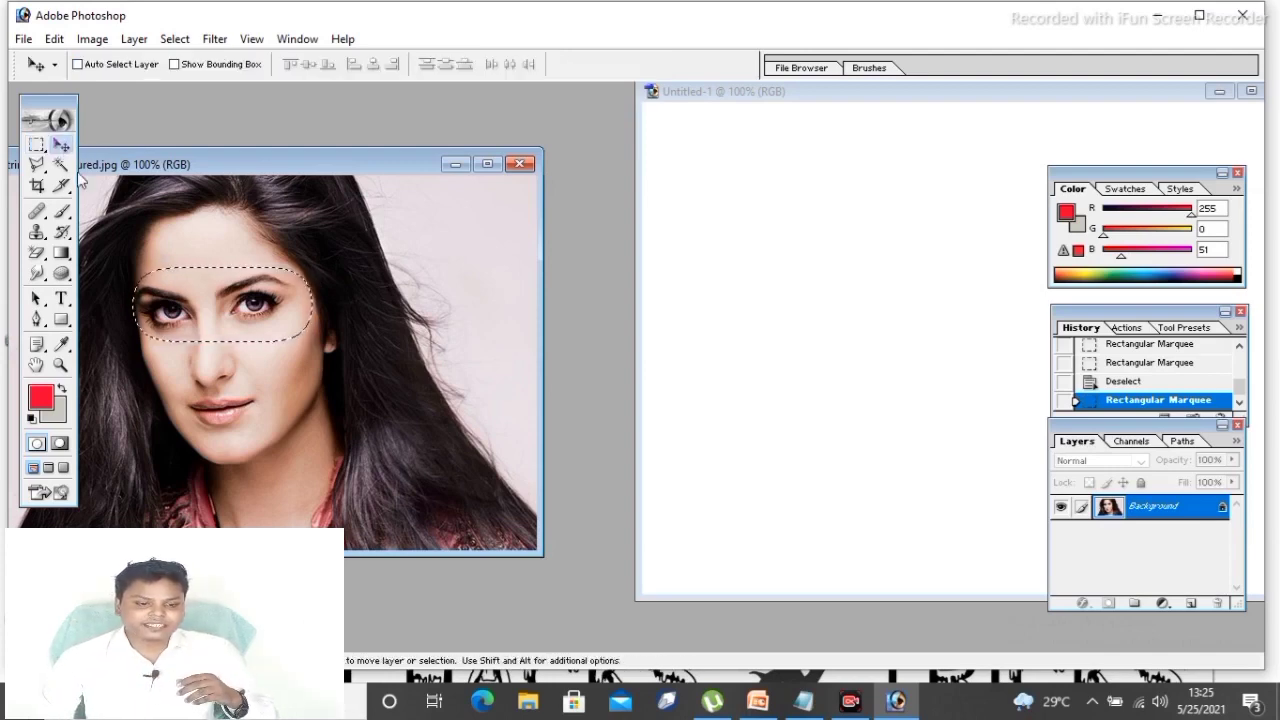
pyautogui.moveTo(204, 302); pyautogui.dragTo(805, 225)
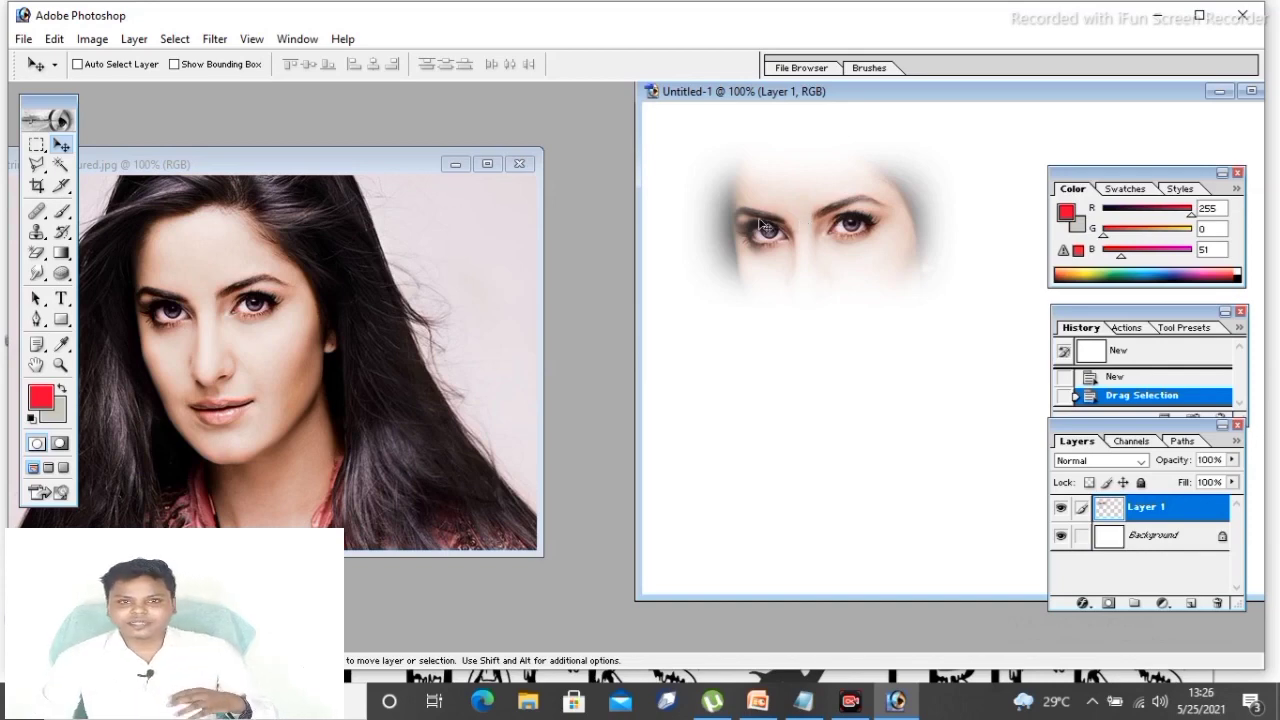
pyautogui.click(22, 38)
pyautogui.click(50, 57)
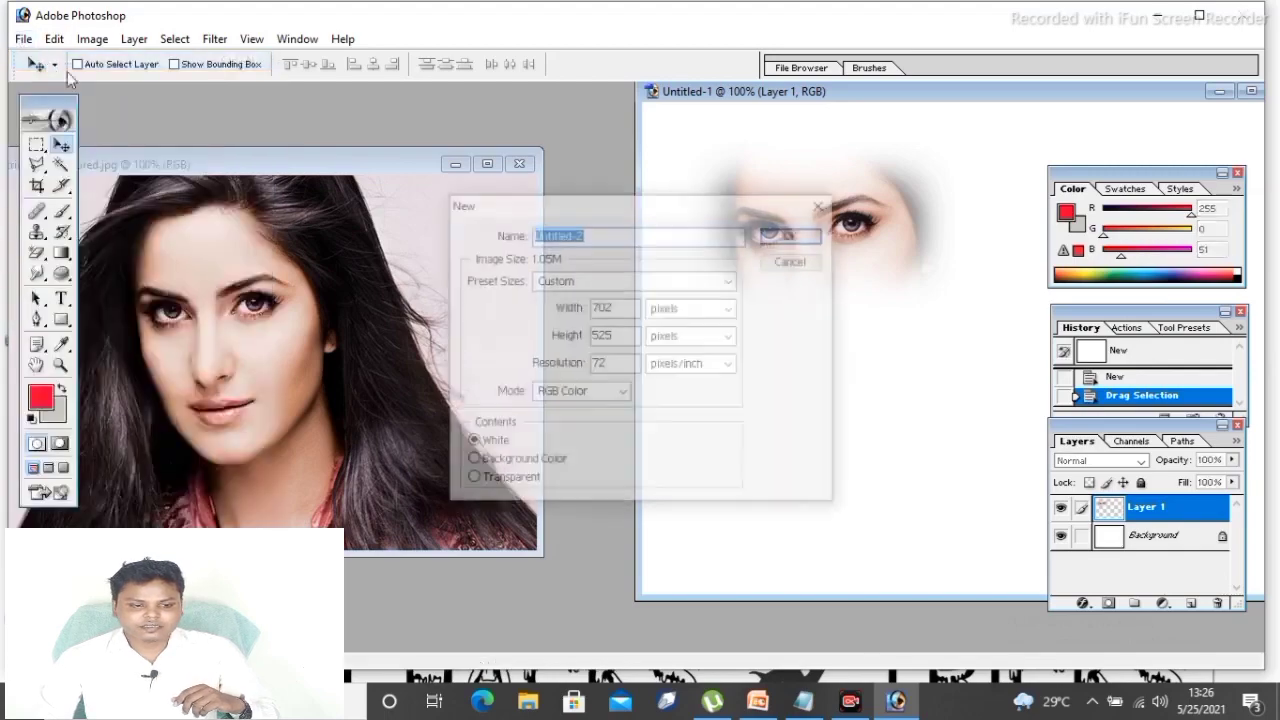
pyautogui.click(818, 207)
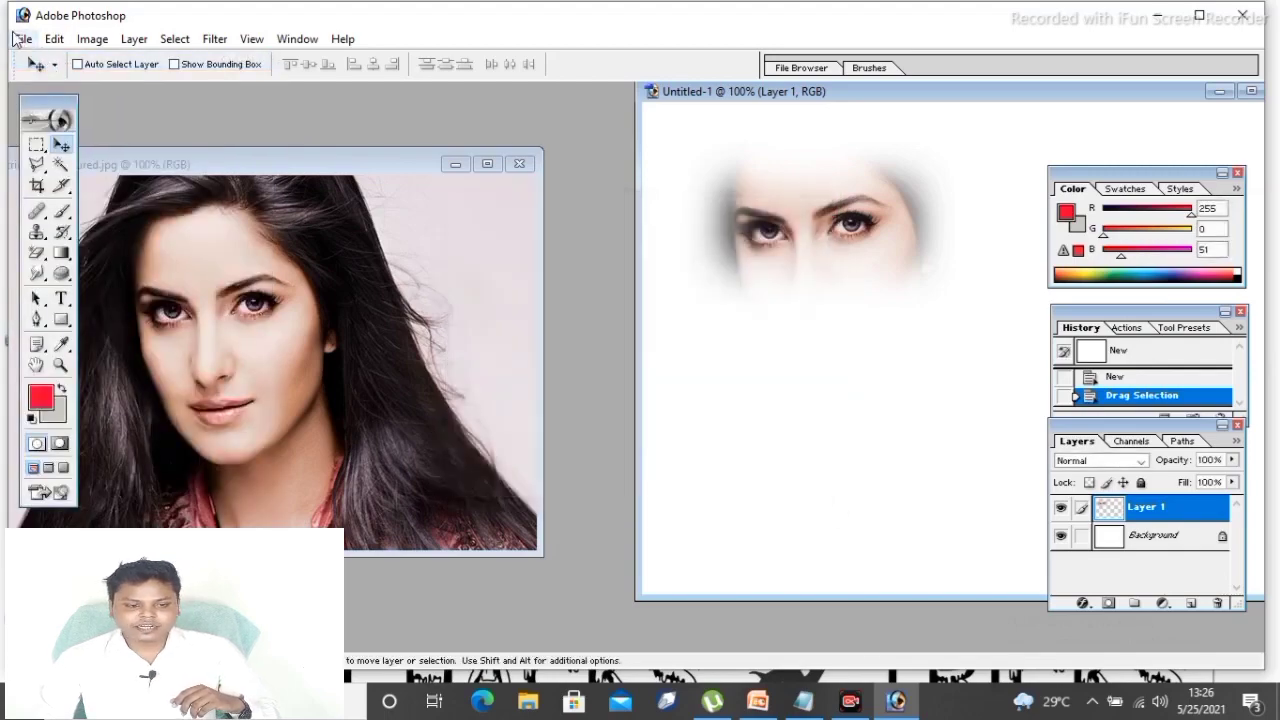
# Open the neon ring image 7d744a684fe03ebc7e8de545f97739dd.jpg from the Desktop and place its window over Untitled-1.
pyautogui.click(22, 38)
pyautogui.click(78, 83)
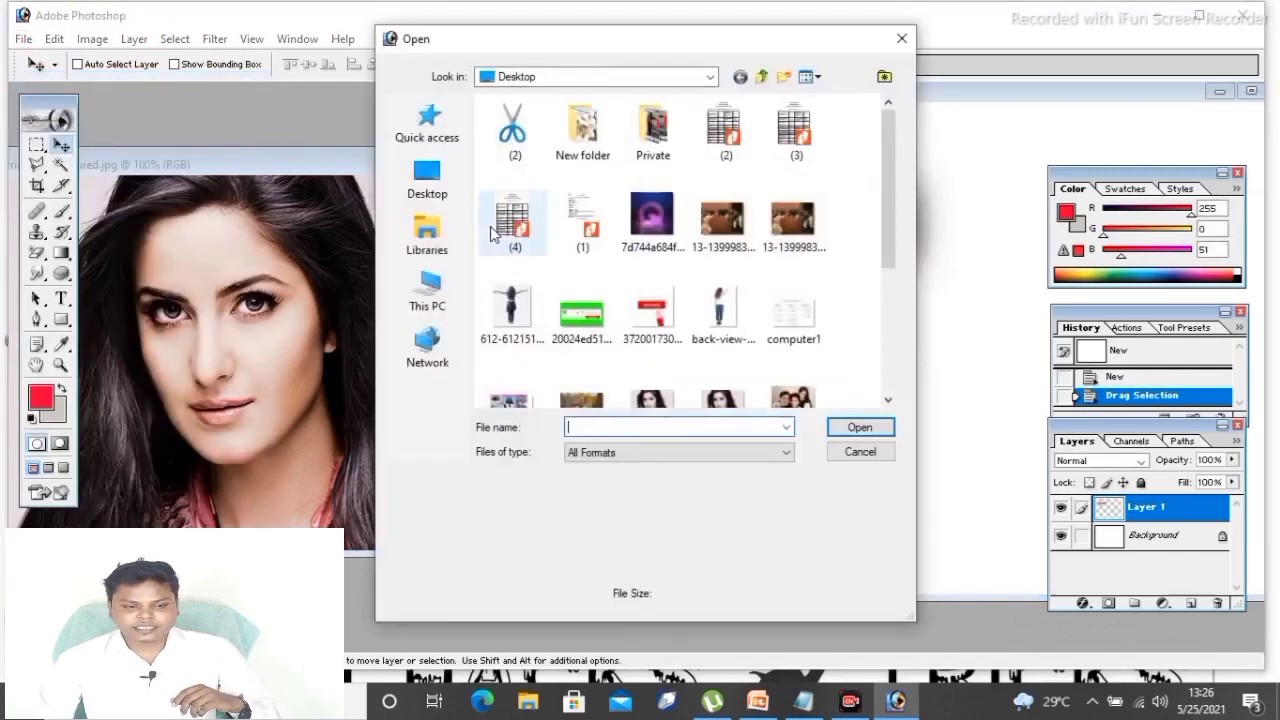
pyautogui.click(652, 218)
pyautogui.click(860, 427)
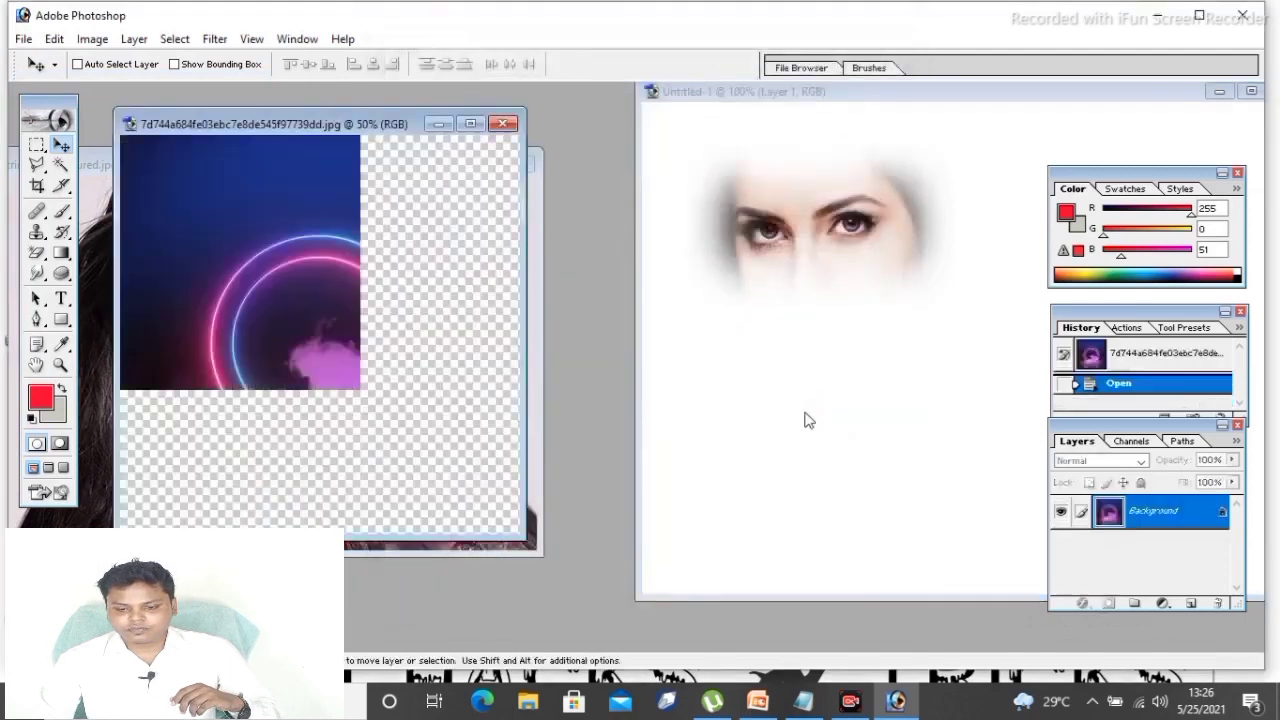
pyautogui.moveTo(336, 127); pyautogui.dragTo(874, 127)
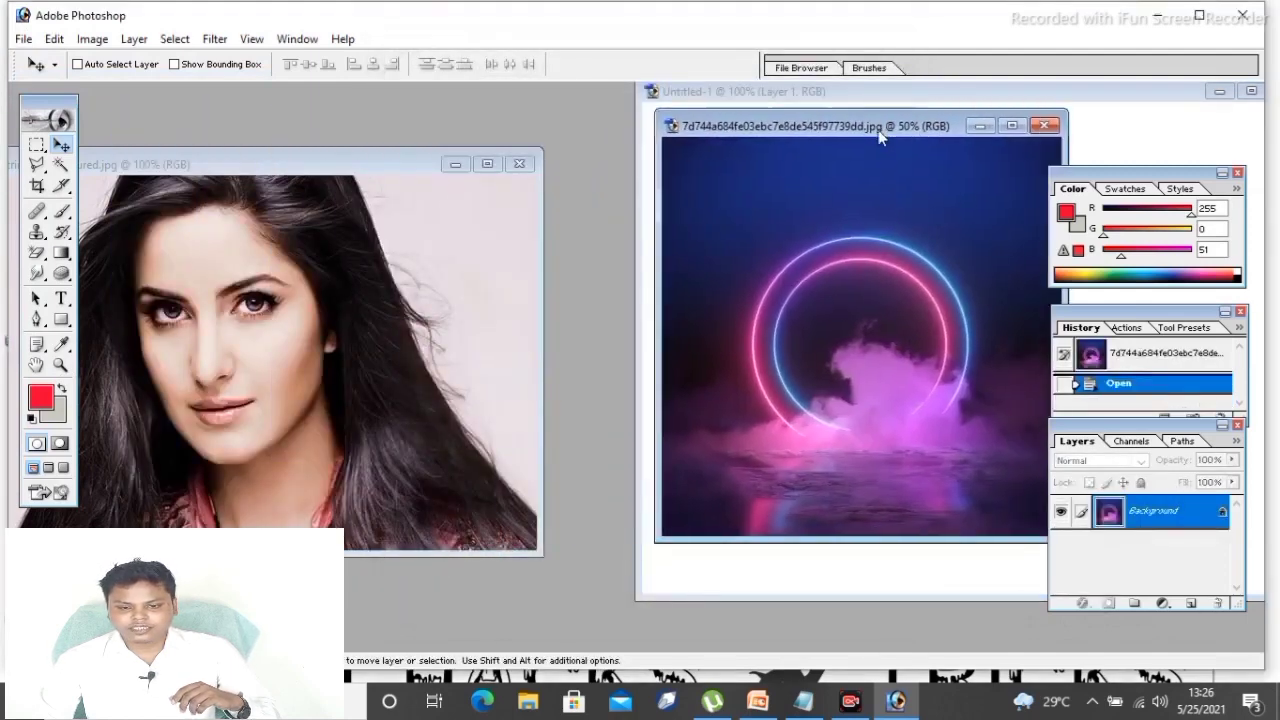
# Replace the eye selection with a 20 px feathered rectangular selection of the whole face and move it inside the neon ring.
pyautogui.click(220, 329)
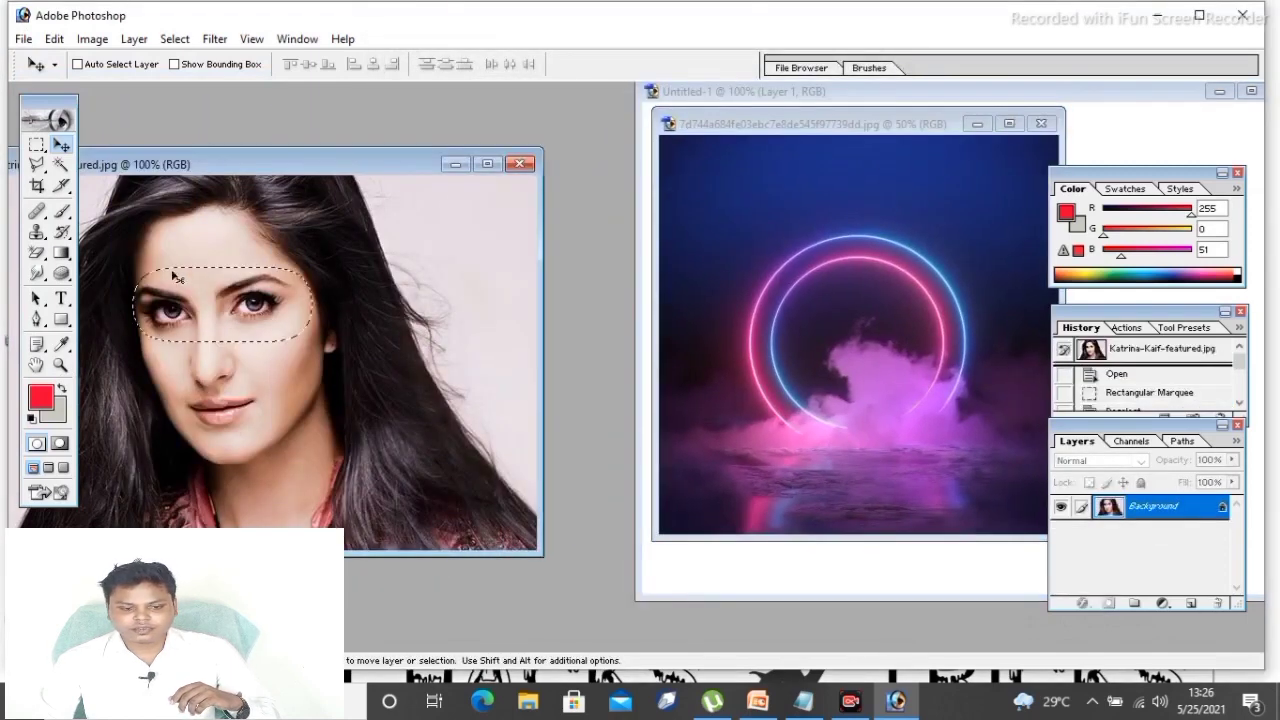
pyautogui.click(36, 145)
pyautogui.click(138, 258)
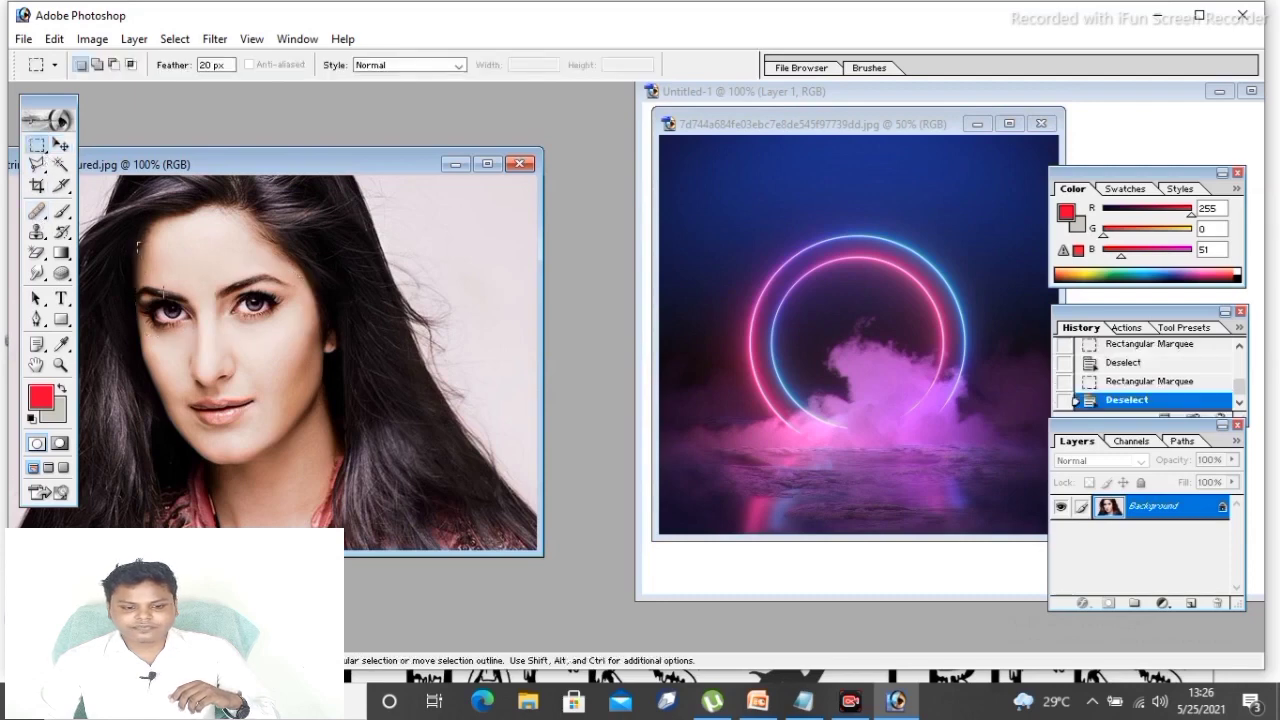
pyautogui.moveTo(138, 243); pyautogui.dragTo(335, 487)
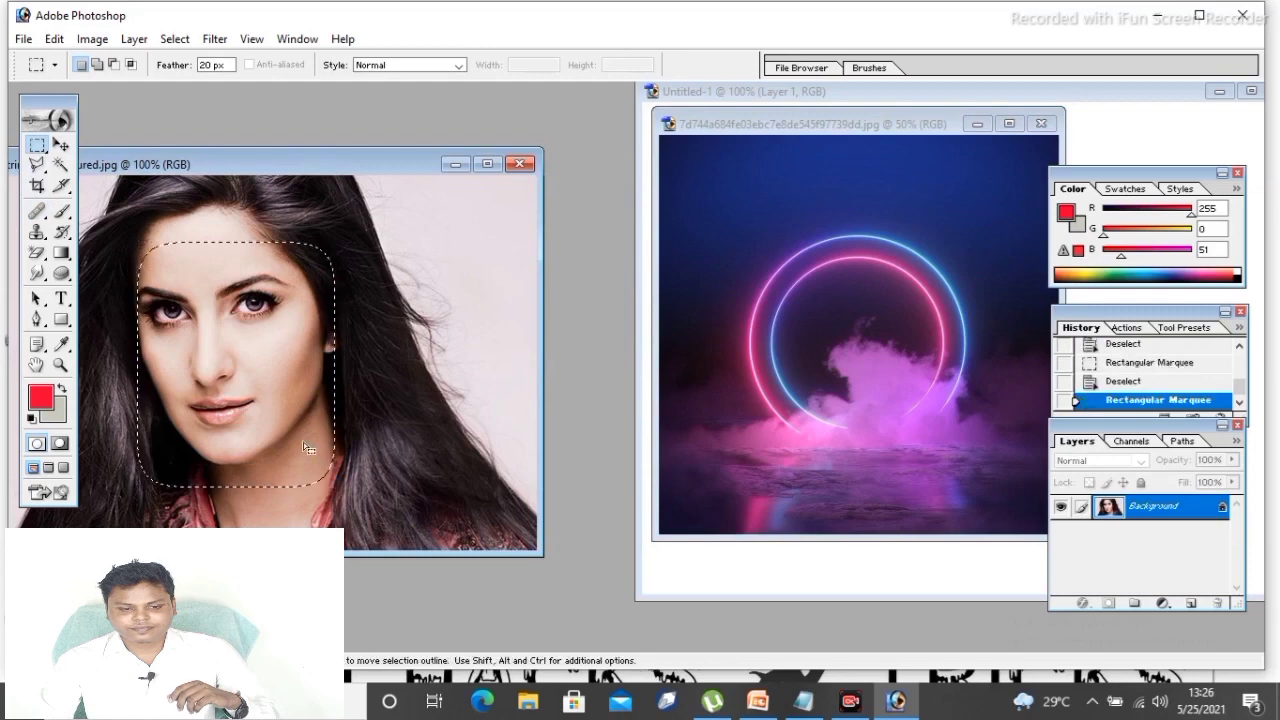
pyautogui.click(60, 145)
pyautogui.moveTo(300, 343)
pyautogui.mouseDown()
pyautogui.moveTo(348, 388)
pyautogui.moveTo(848, 320)
pyautogui.moveTo(843, 338)
pyautogui.mouseUp()
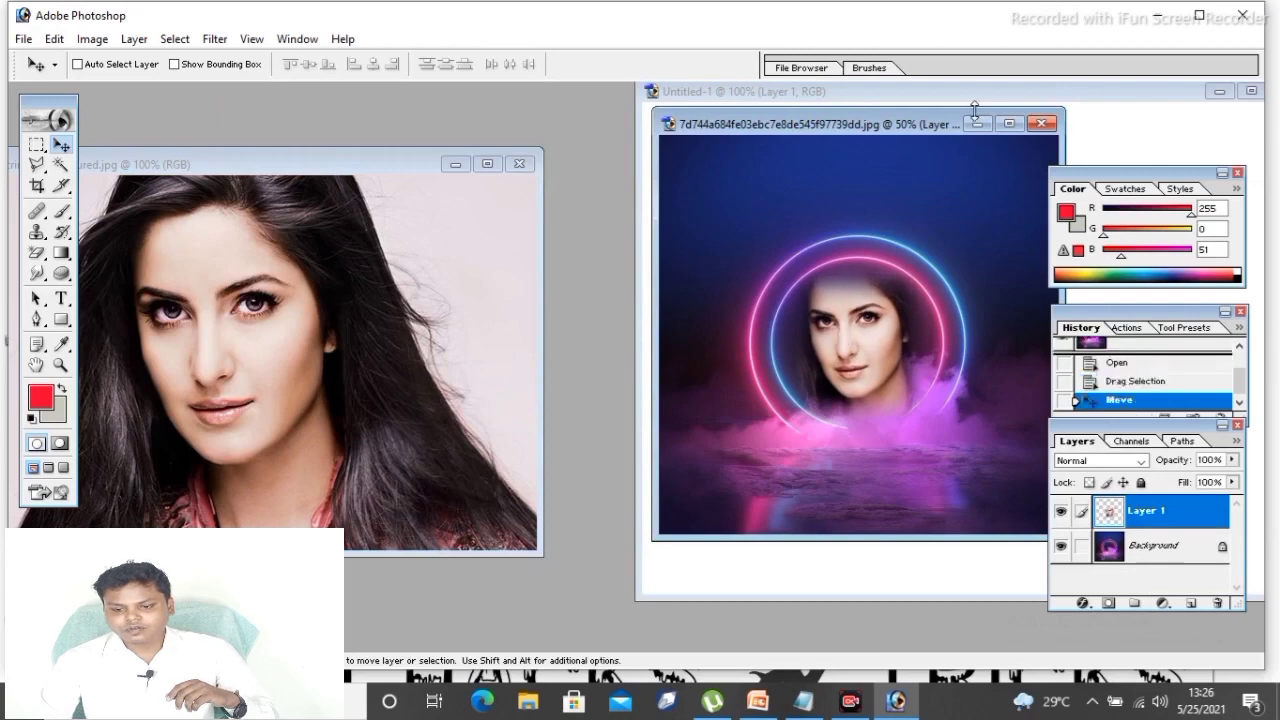
# Preview the neon ring composite maximized, then restore the floating windows and move it between the photo and Untitled-1.
pyautogui.click(1019, 126)
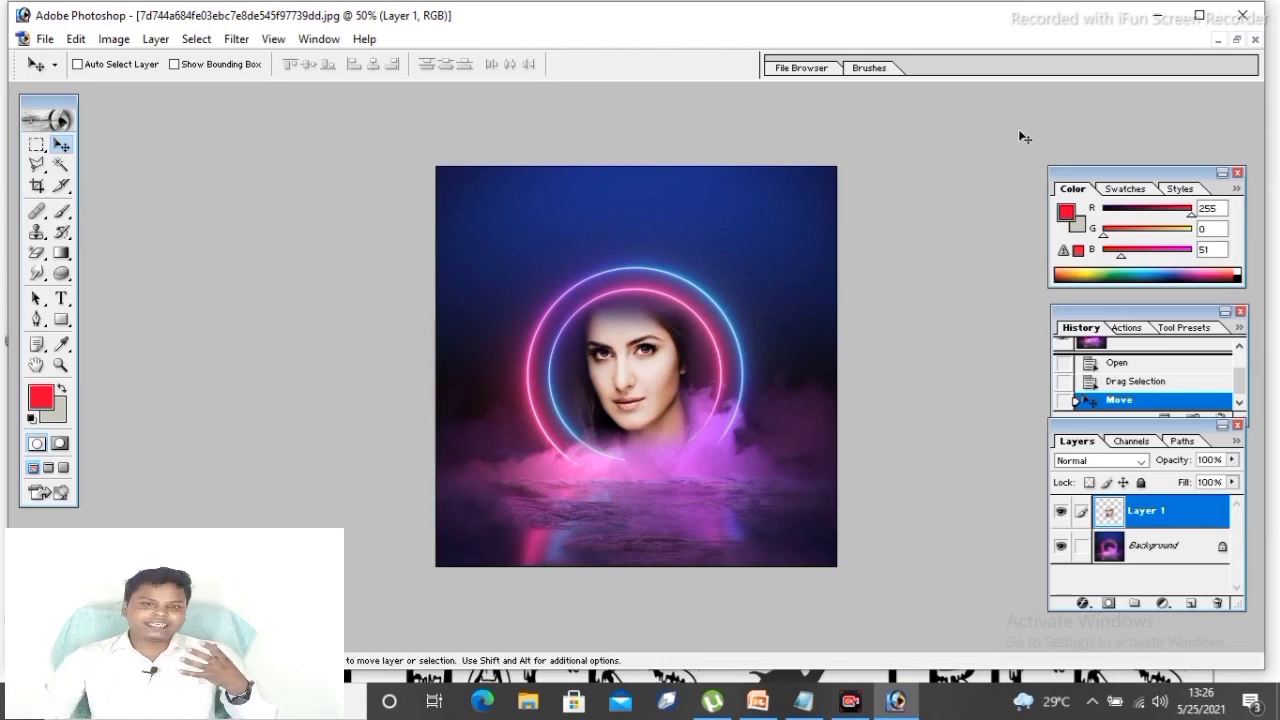
pyautogui.click(47, 467)
pyautogui.click(36, 468)
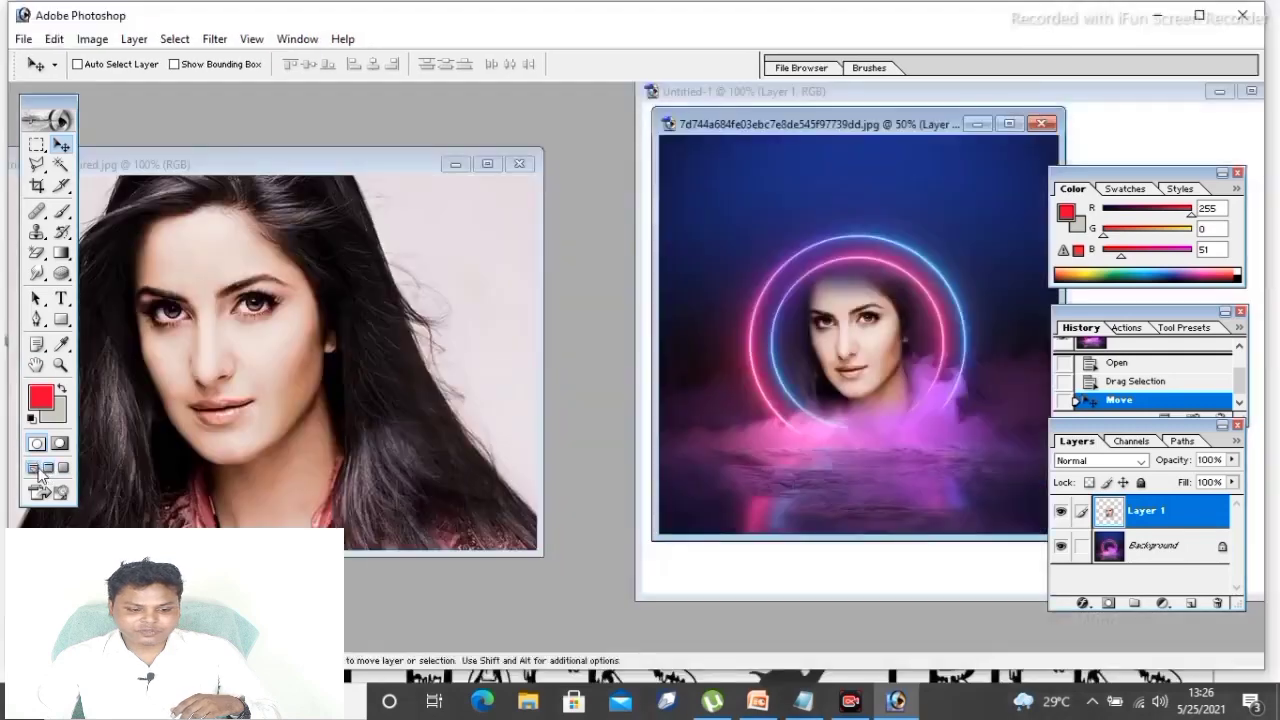
pyautogui.moveTo(843, 126); pyautogui.dragTo(611, 135)
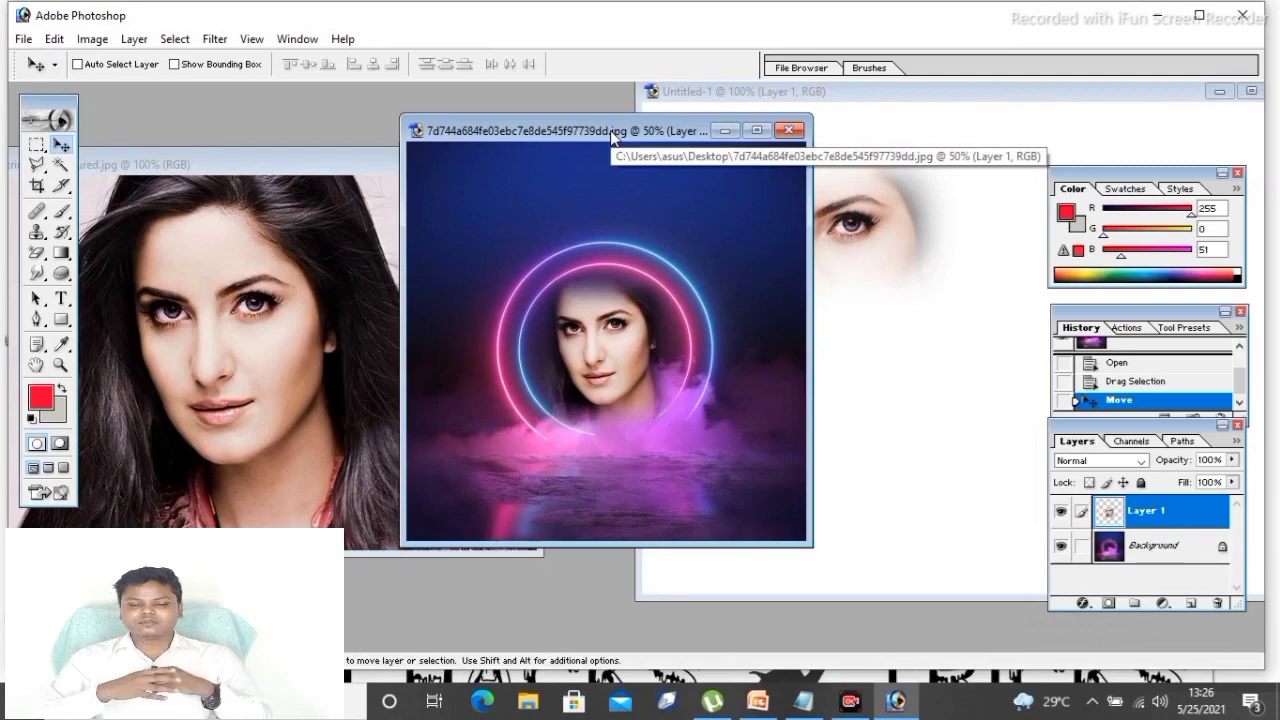
pyautogui.click(23, 39)
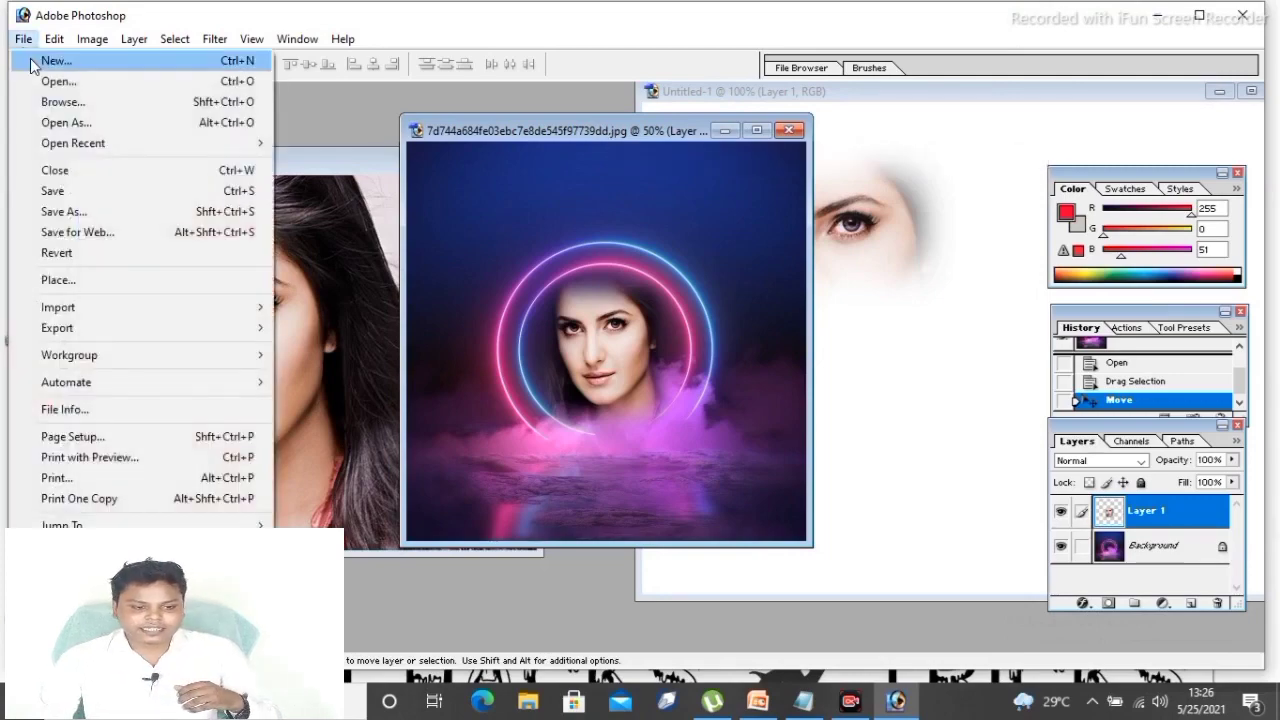
pyautogui.click(37, 64)
pyautogui.press('Escape')
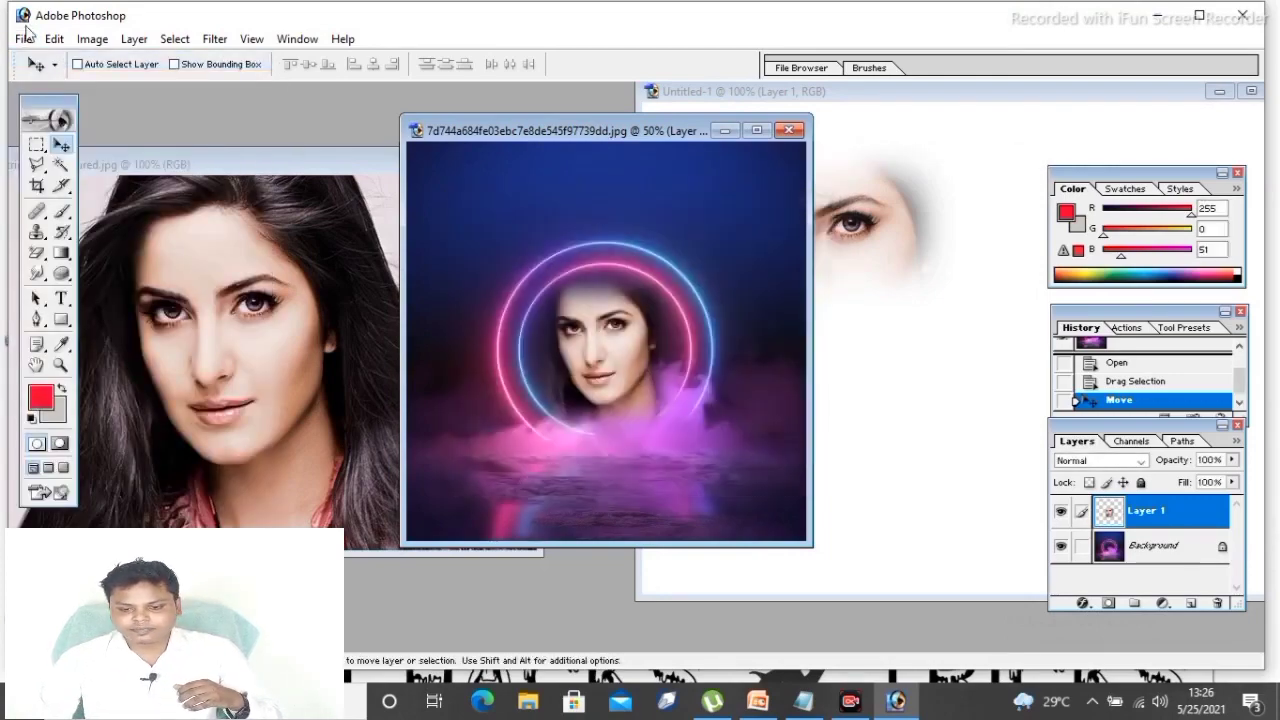
# Browse the Desktop images available to open, previewing the back-view pointing woman and image-editing-tools pictures.
pyautogui.click(23, 39)
pyautogui.click(44, 78)
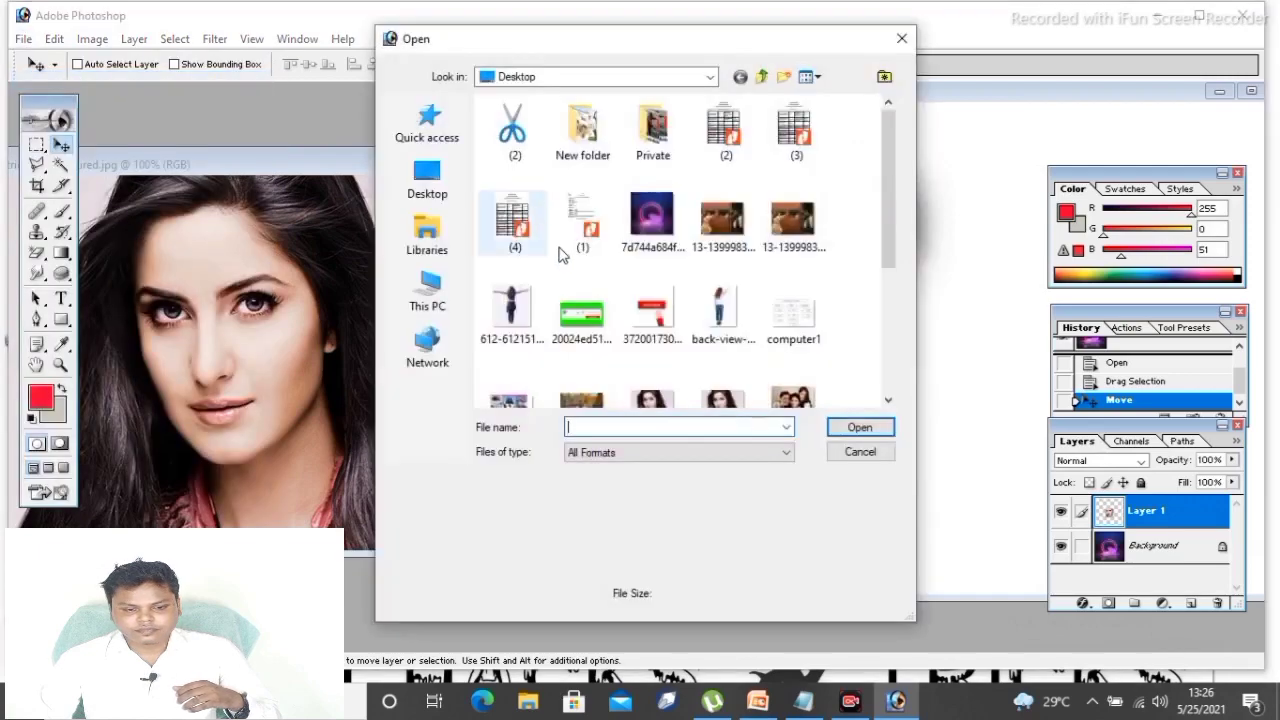
pyautogui.scroll(-3, 575, 257)
pyautogui.scroll(2, 650, 262)
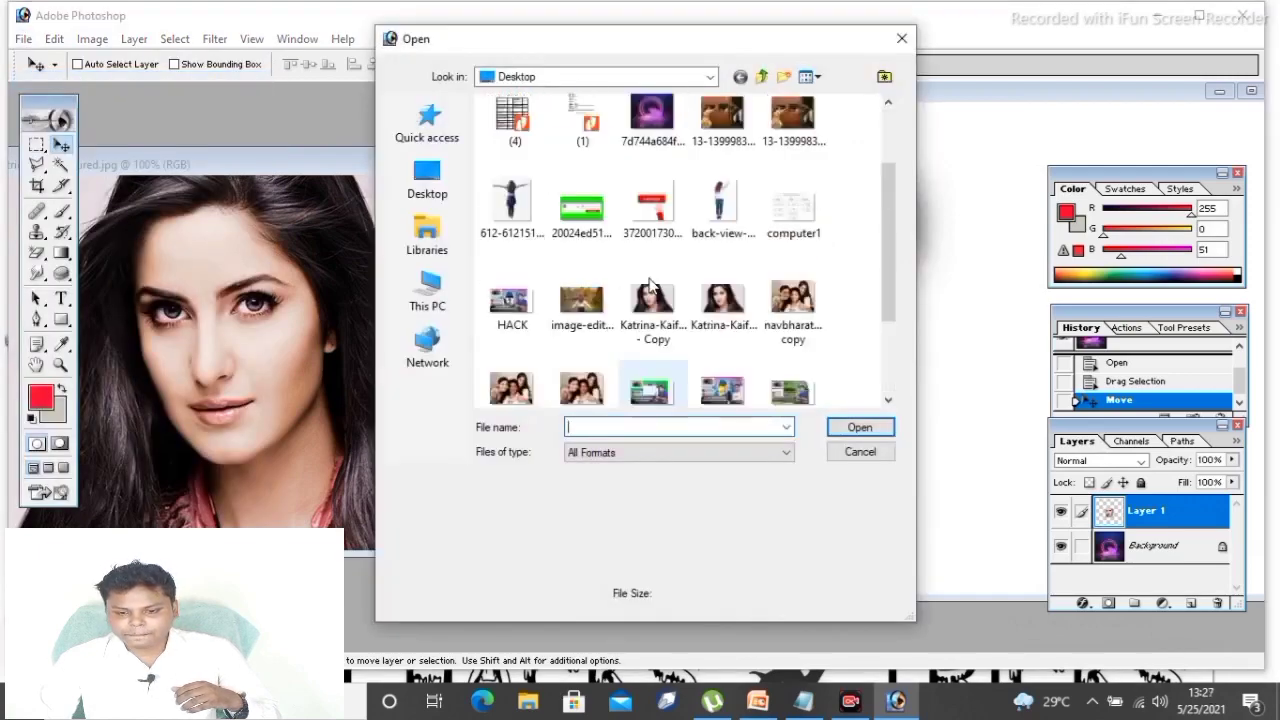
pyautogui.click(712, 210)
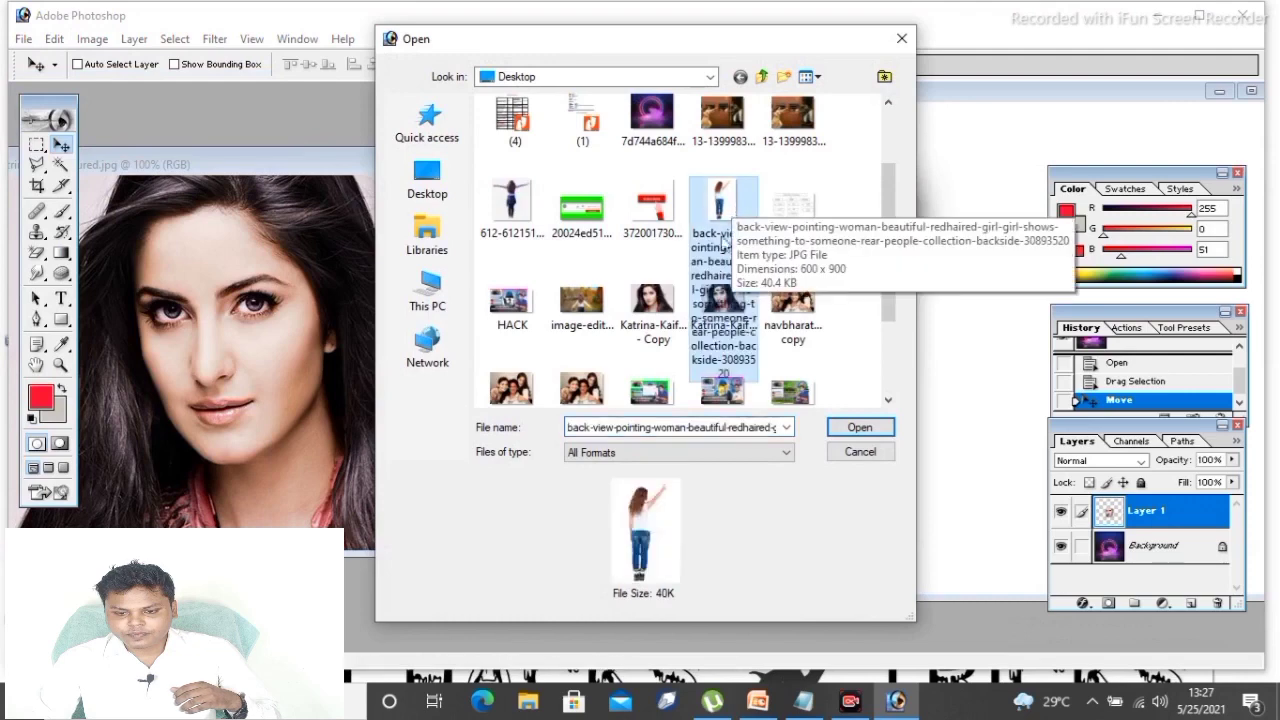
pyautogui.click(592, 305)
pyautogui.scroll(-1, 598, 314)
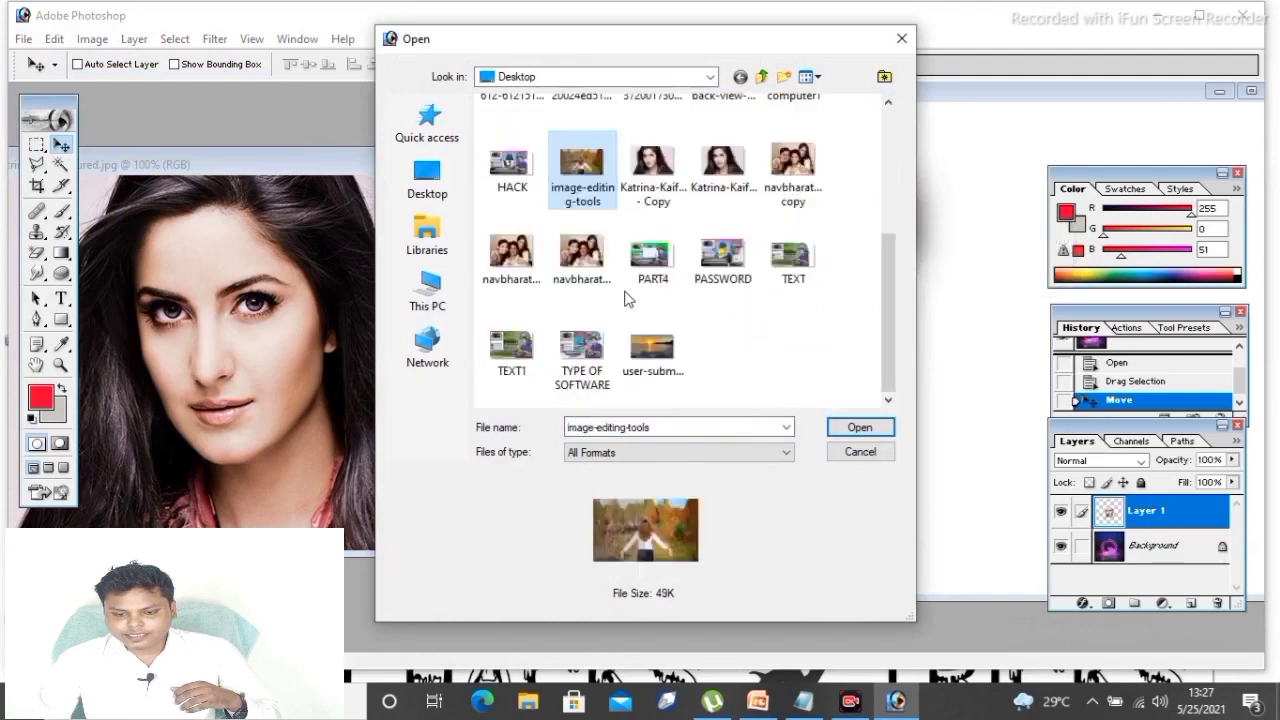
pyautogui.scroll(2, 626, 299)
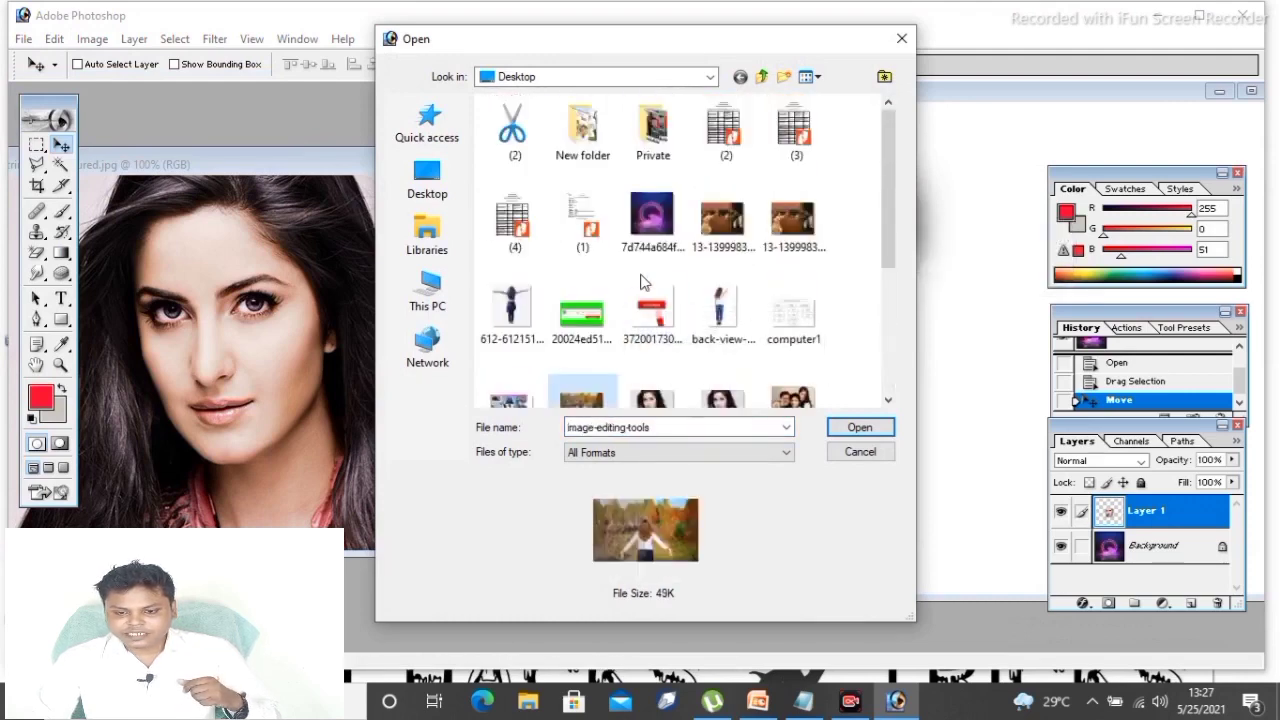
pyautogui.click(430, 188)
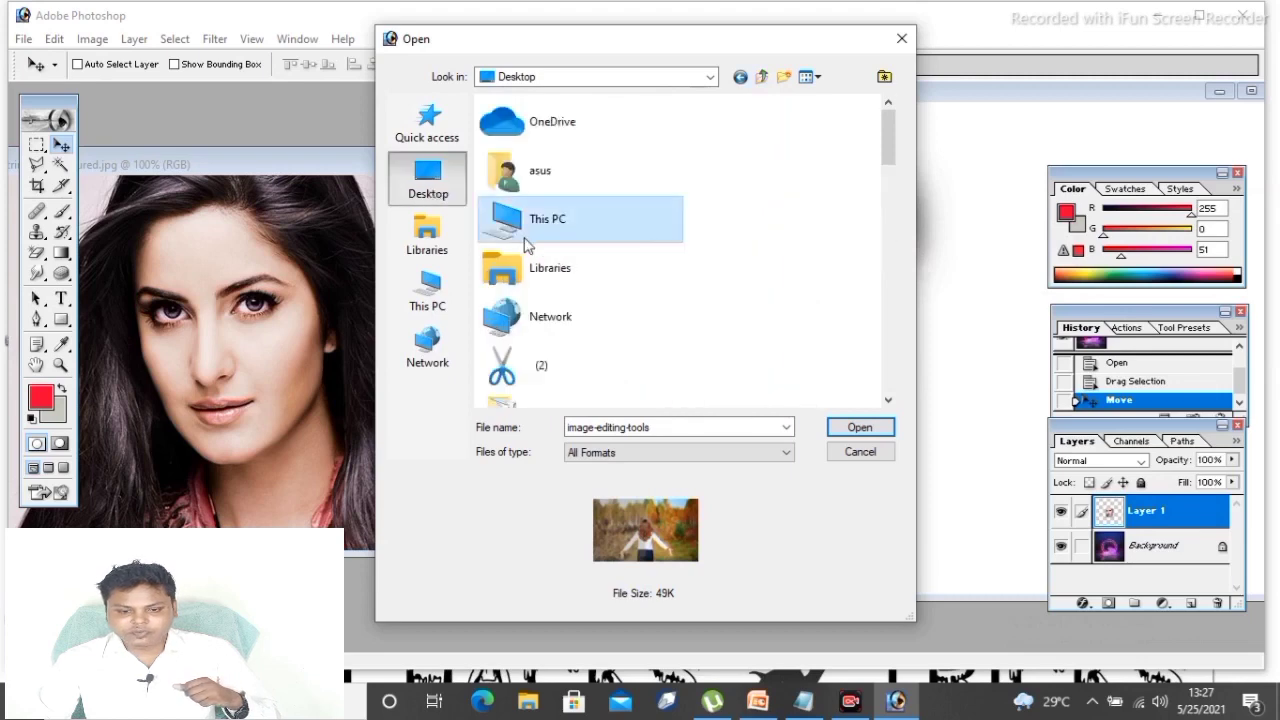
pyautogui.scroll(-5, 530, 250)
pyautogui.scroll(-3, 536, 258)
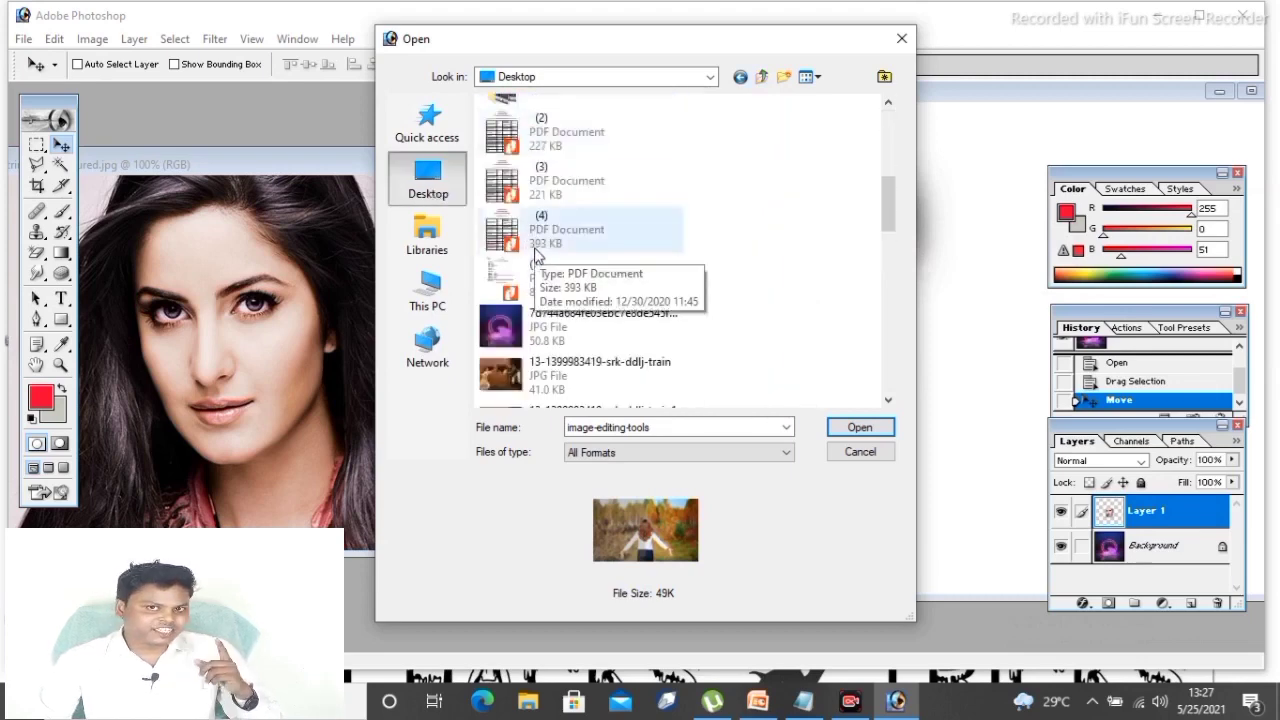
pyautogui.scroll(-3, 537, 260)
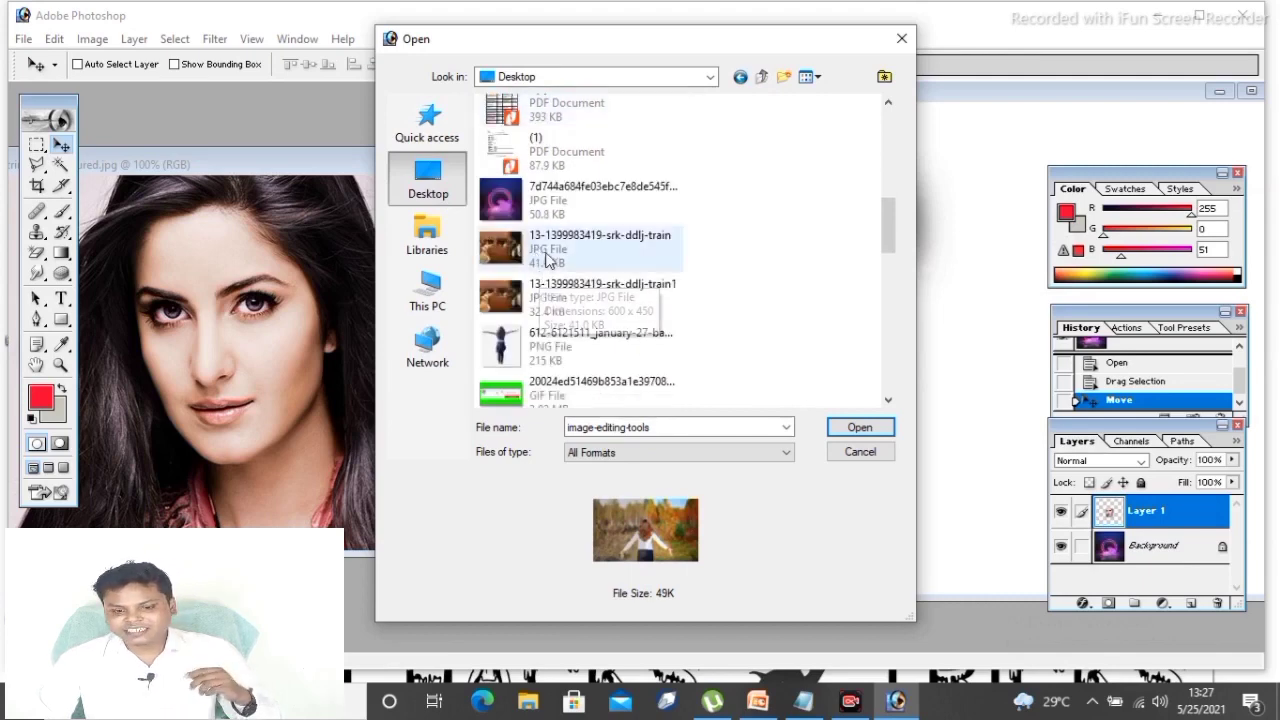
# Open pngfind.com-png-girl-back-6121511.png from Downloads and place its window over the neon ring image.
pyautogui.click(455, 228)
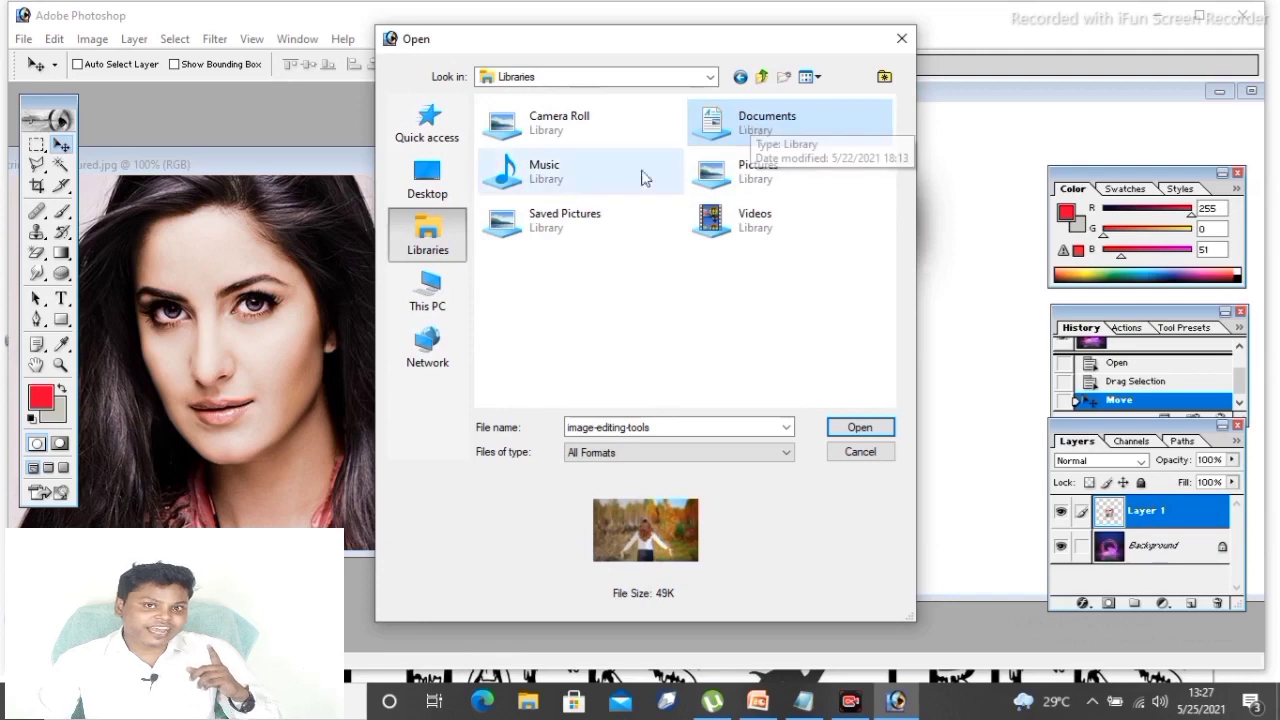
pyautogui.click(408, 298)
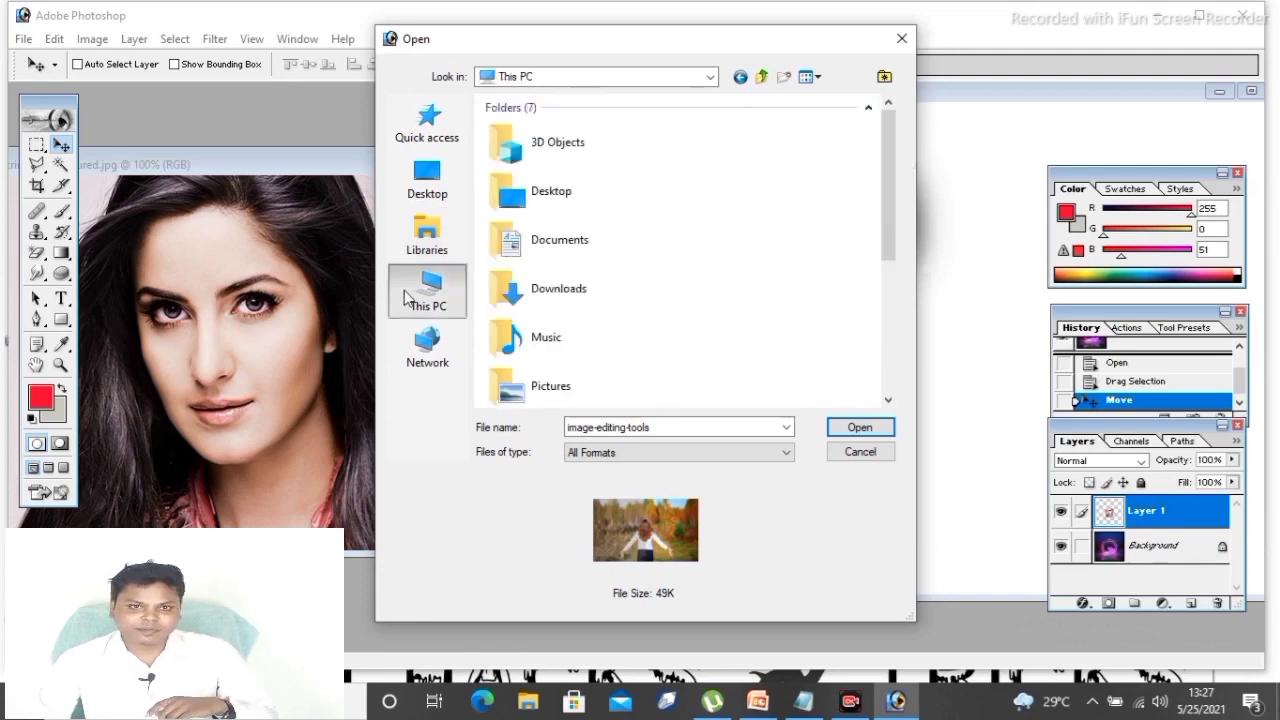
pyautogui.click(553, 302)
pyautogui.doubleClick(551, 296)
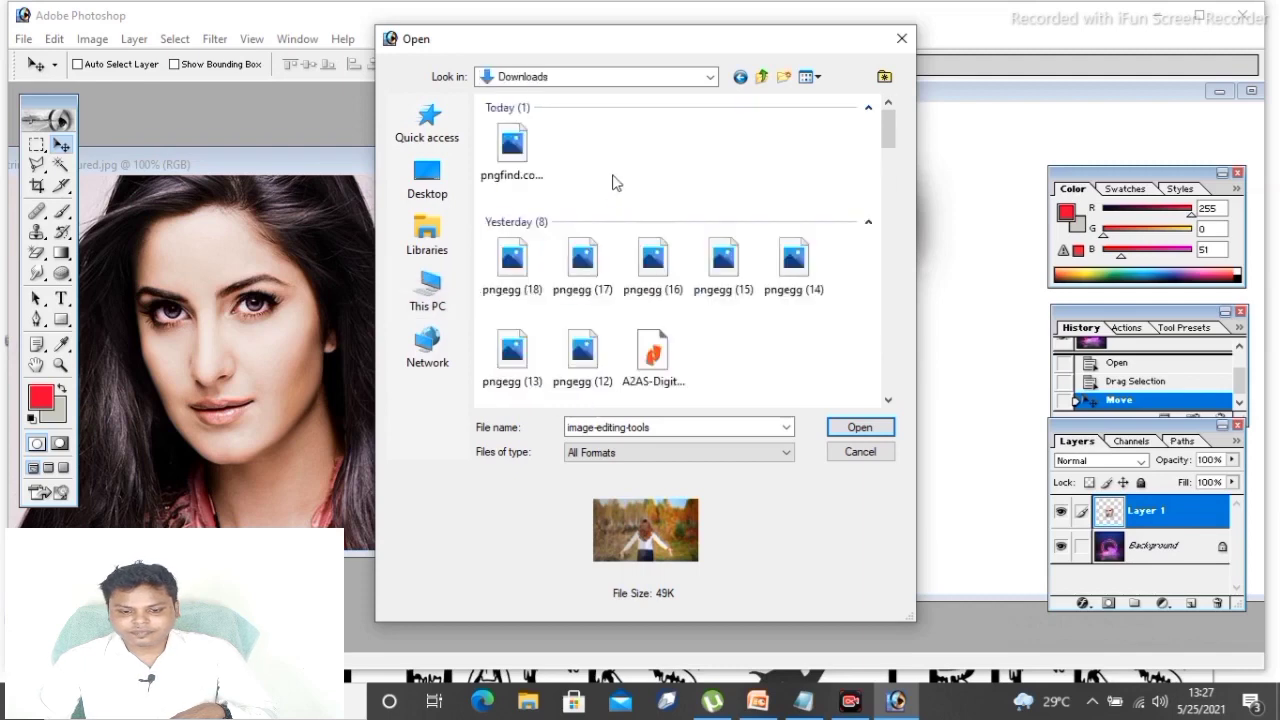
pyautogui.click(531, 177)
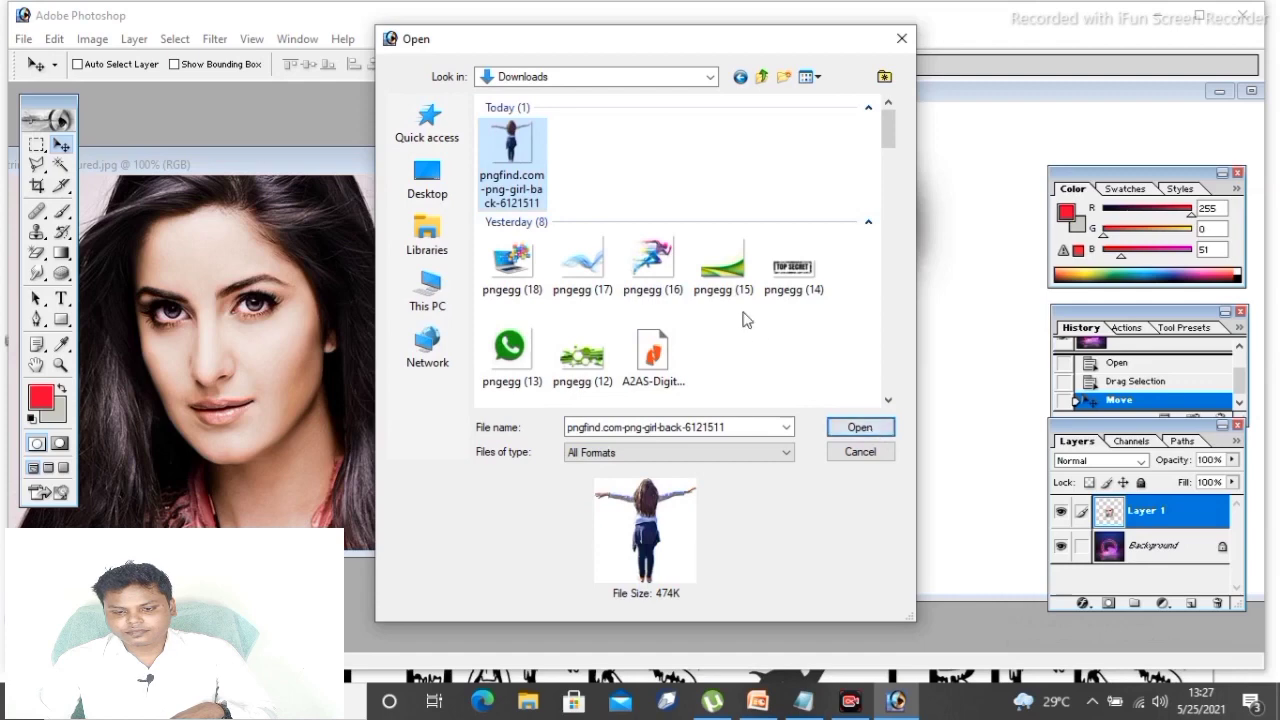
pyautogui.click(858, 427)
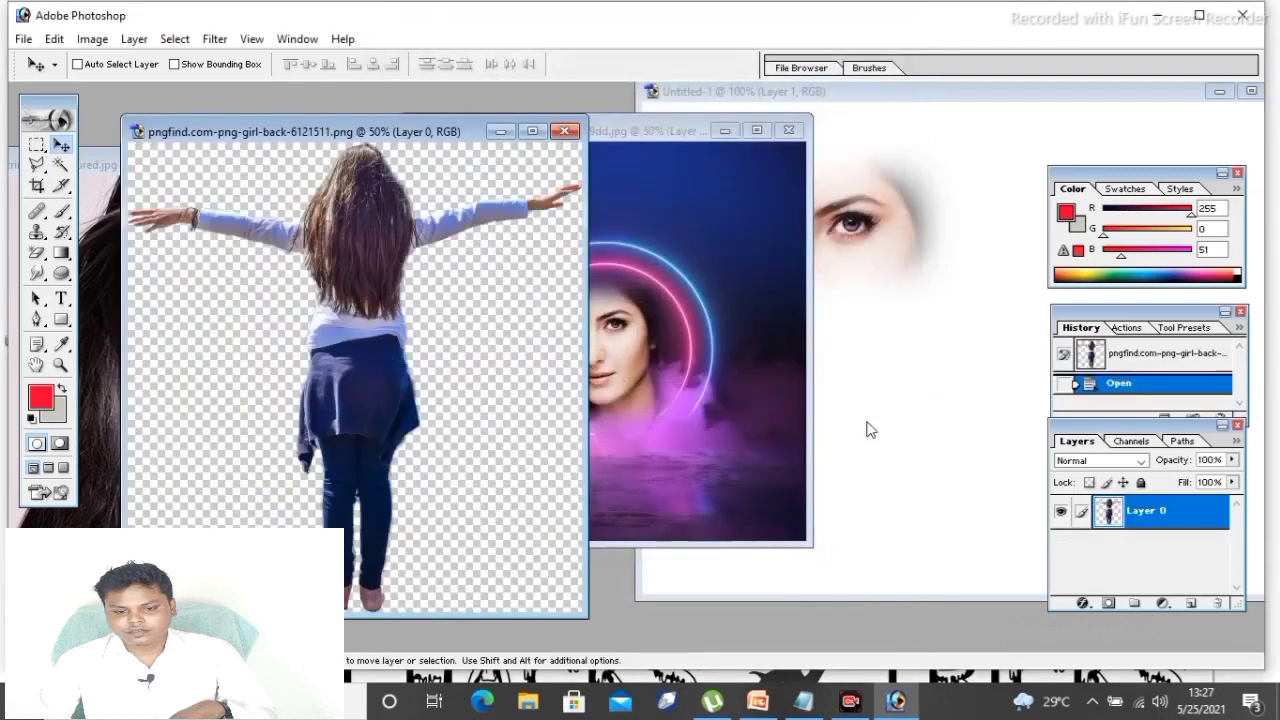
pyautogui.moveTo(406, 134); pyautogui.dragTo(712, 140)
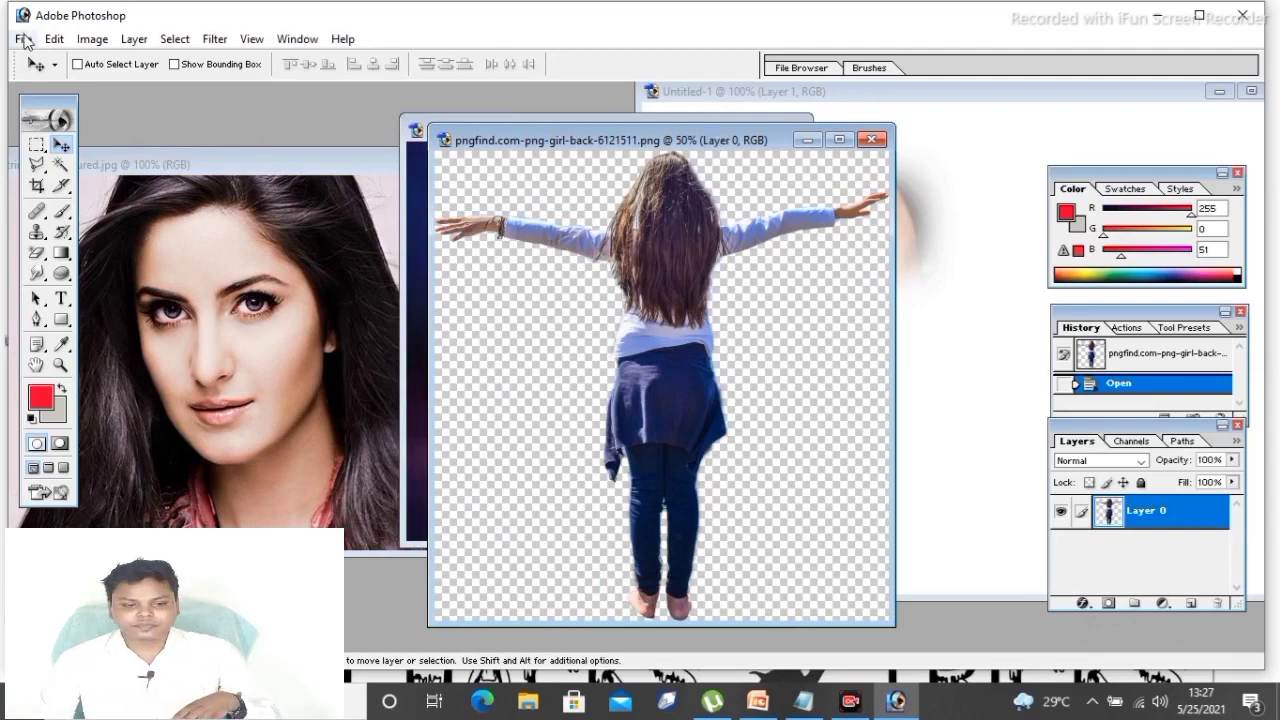
pyautogui.click(52, 39)
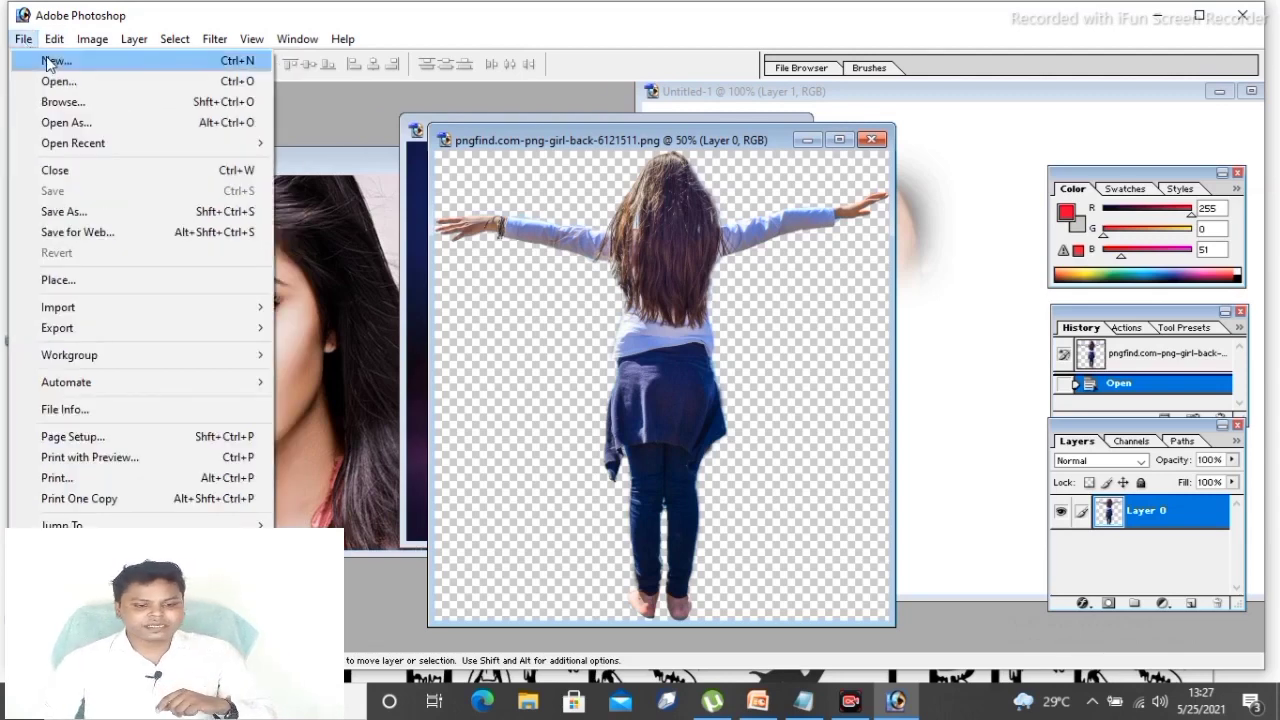
pyautogui.click(48, 60)
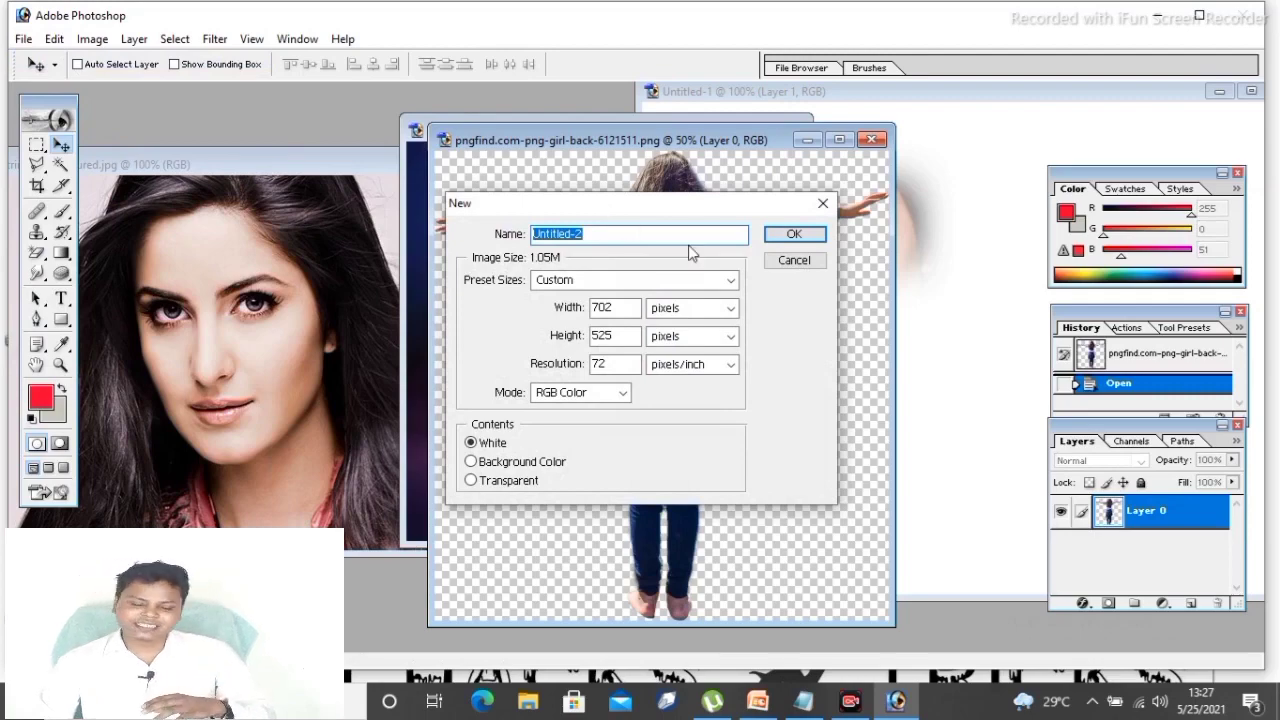
pyautogui.click(790, 261)
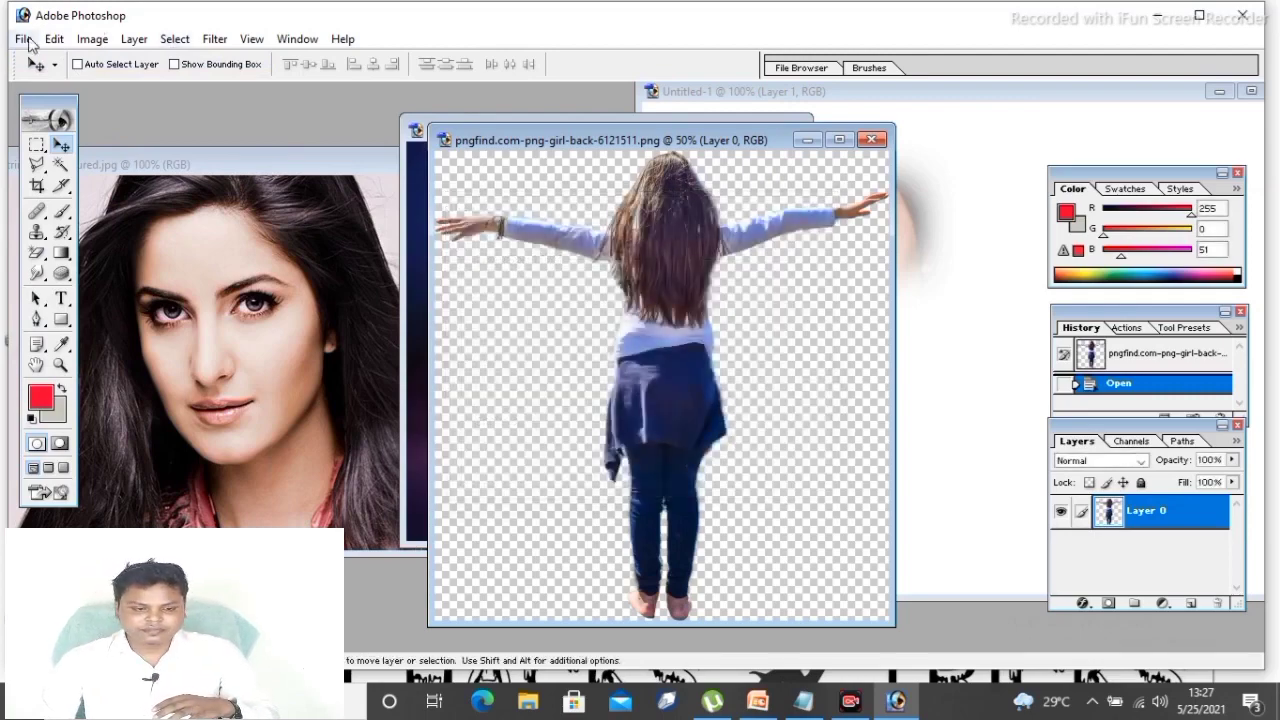
# Open the sunset image user-submitted-background-71 from the Desktop.
pyautogui.click(24, 38)
pyautogui.click(52, 80)
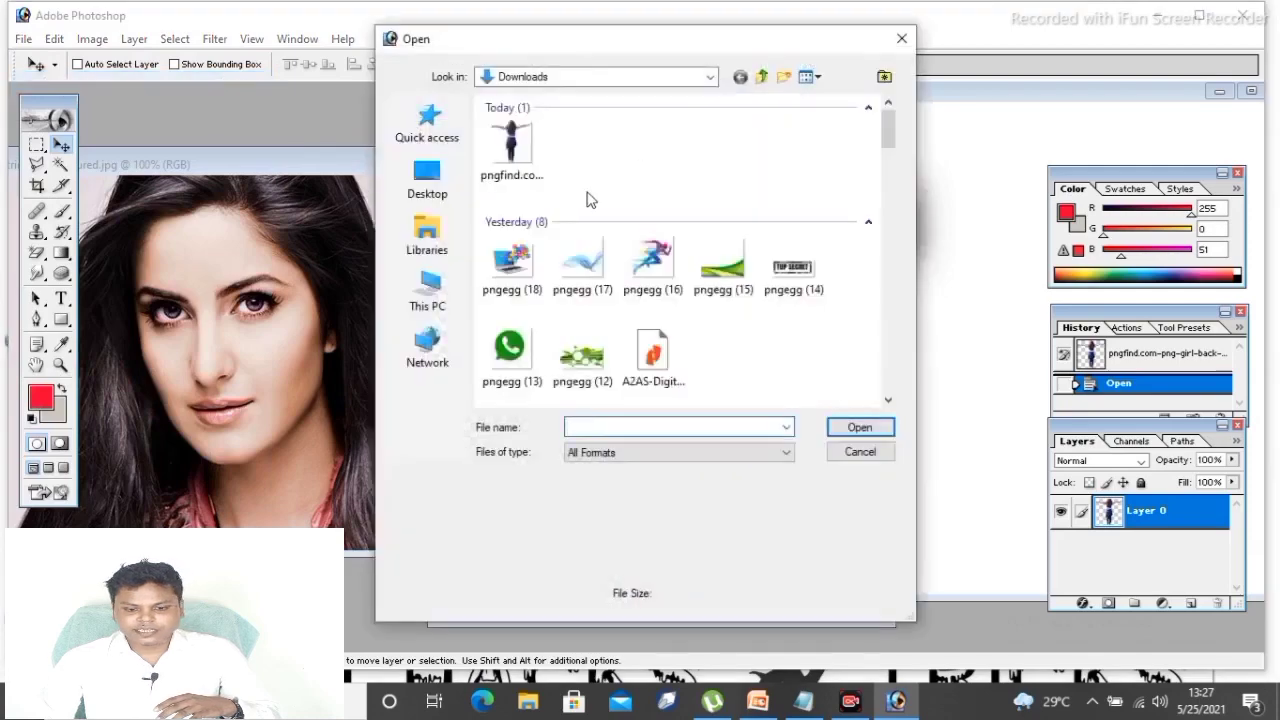
pyautogui.click(428, 180)
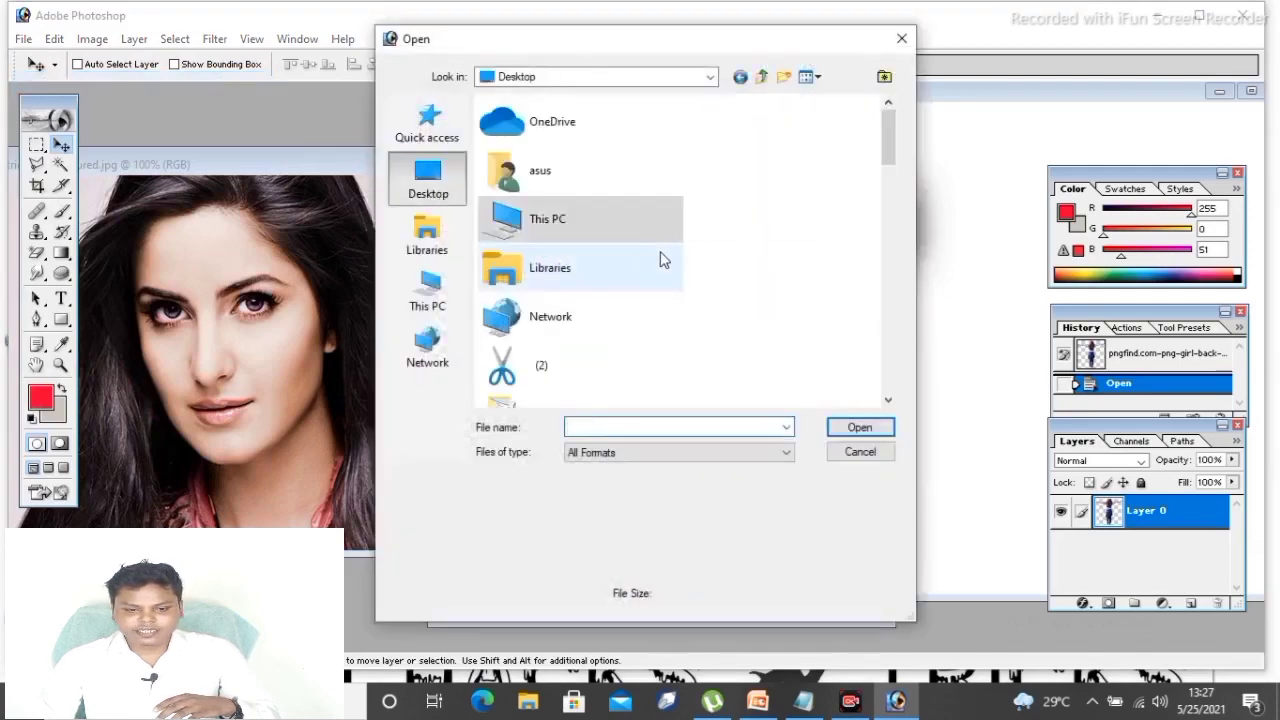
pyautogui.scroll(-10, 663, 258)
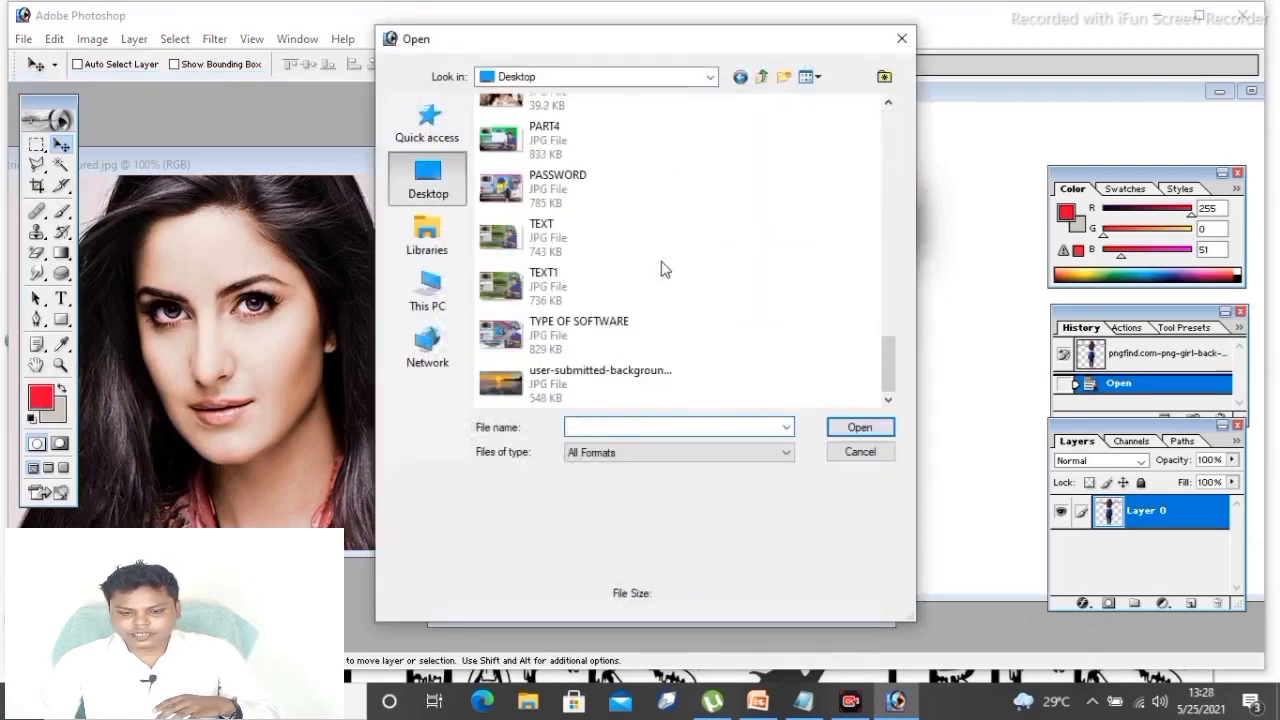
pyautogui.click(603, 390)
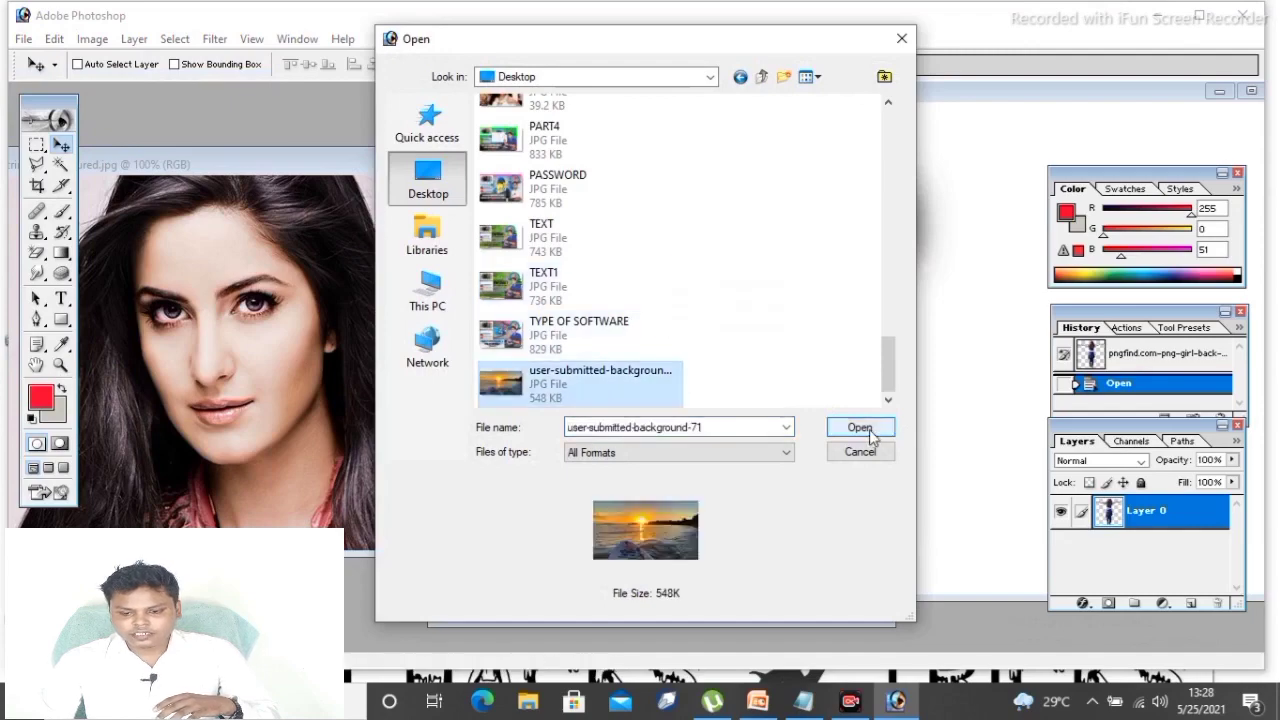
pyautogui.click(868, 429)
# Clear the neon ring and portrait windows out of view and shift the sunset window toward the toolbox.
pyautogui.moveTo(670, 125); pyautogui.dragTo(942, 142)
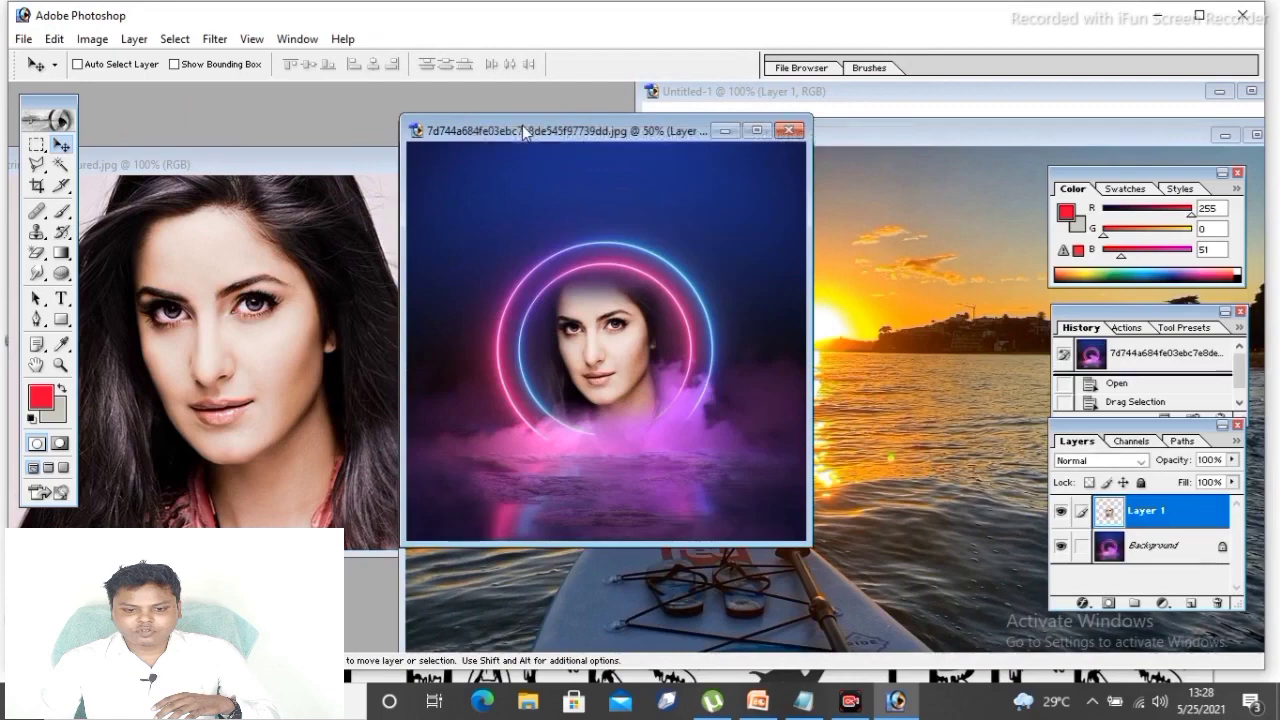
pyautogui.moveTo(735, 137); pyautogui.dragTo(235, 251)
pyautogui.click(229, 249)
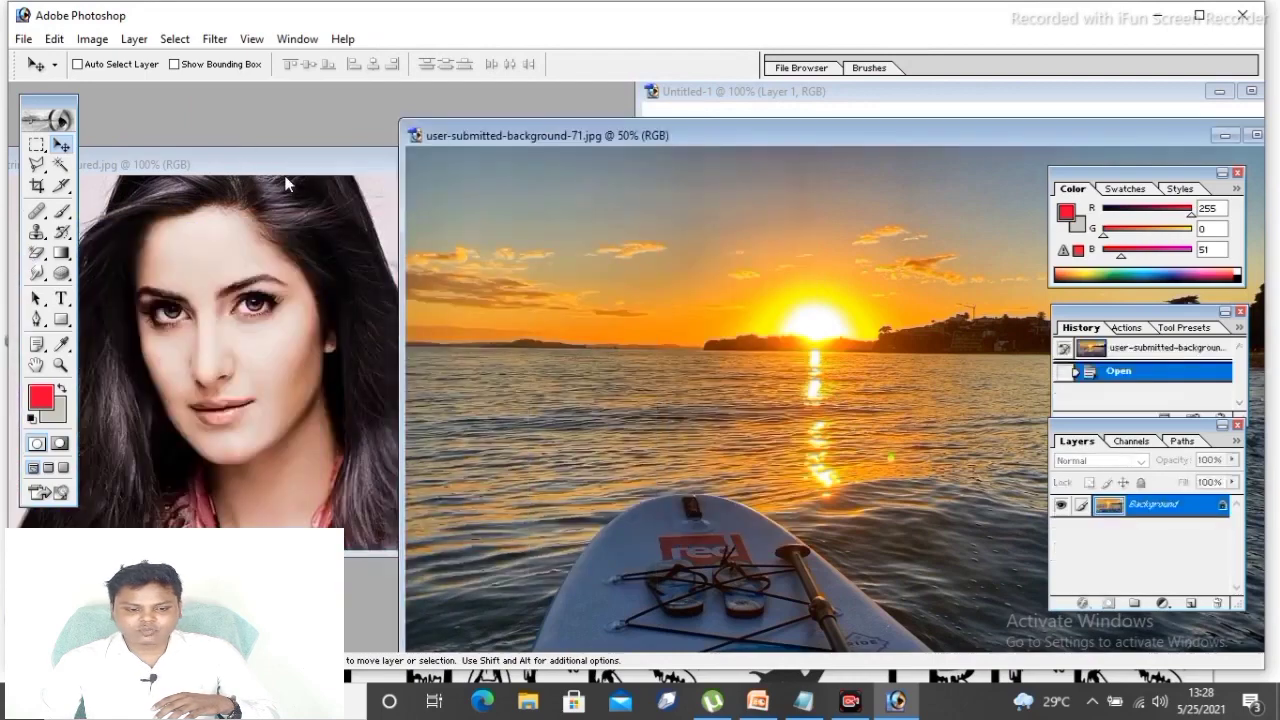
pyautogui.click(460, 165)
pyautogui.click(460, 172)
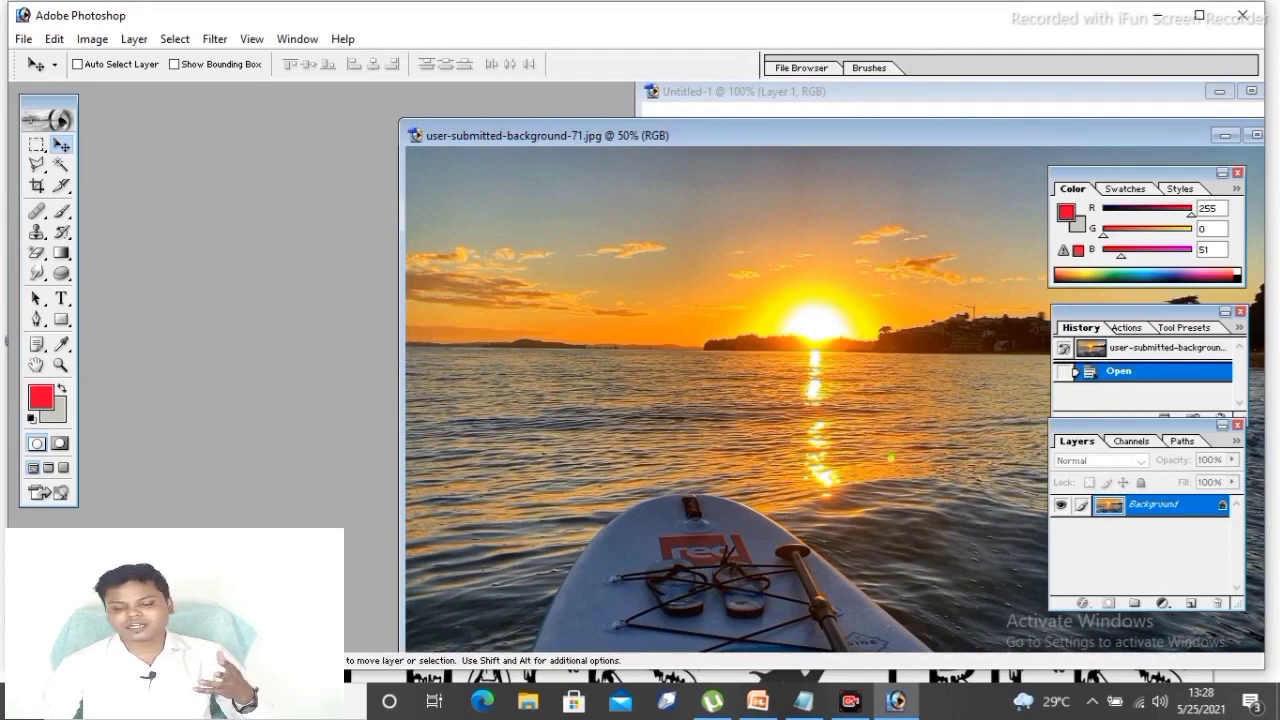
pyautogui.moveTo(685, 137); pyautogui.dragTo(365, 199)
# Move the back-view girl into the sunset image, maximize it, and position her directly below the sun.
pyautogui.click(687, 204)
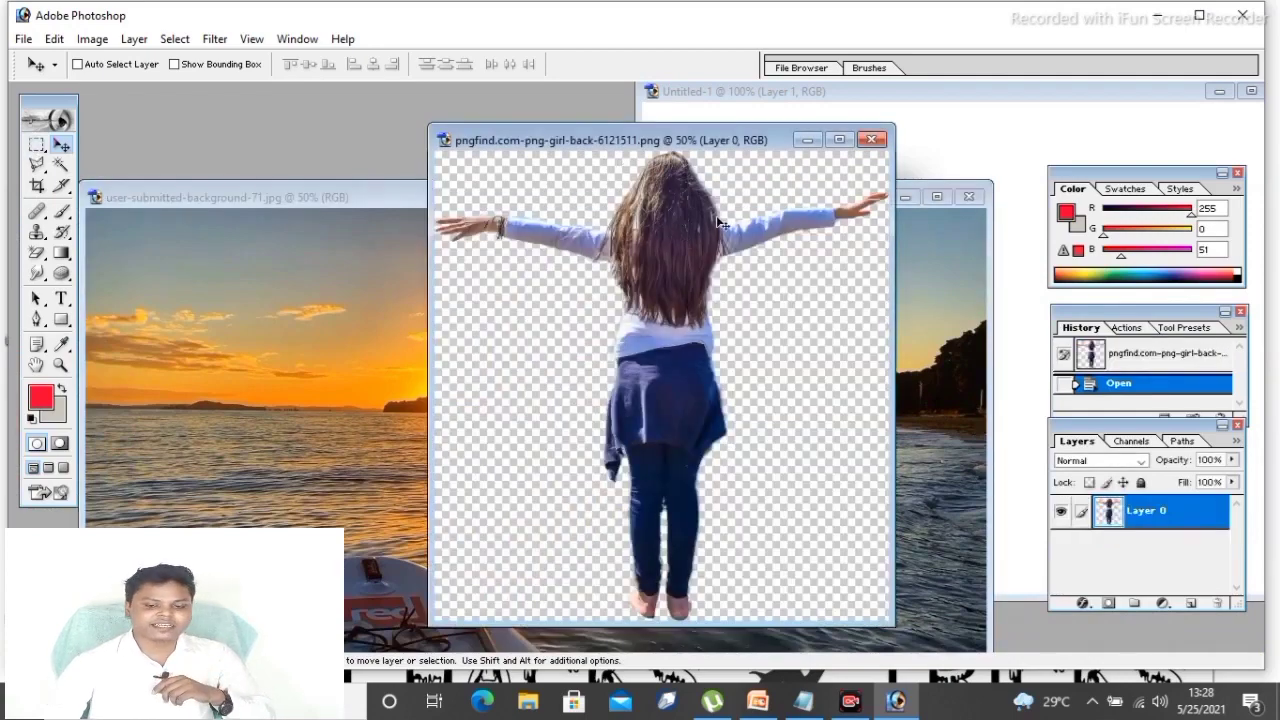
pyautogui.moveTo(718, 224); pyautogui.dragTo(350, 380)
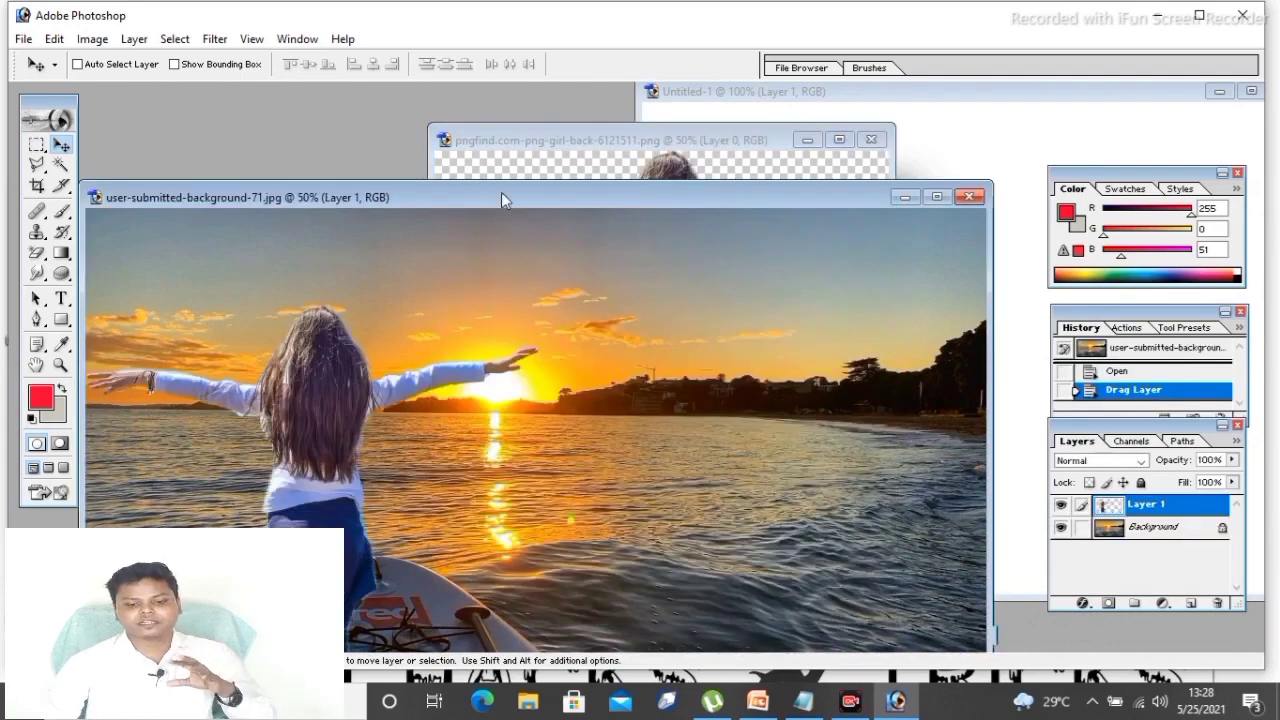
pyautogui.moveTo(504, 196); pyautogui.dragTo(512, 154)
pyautogui.doubleClick(512, 155)
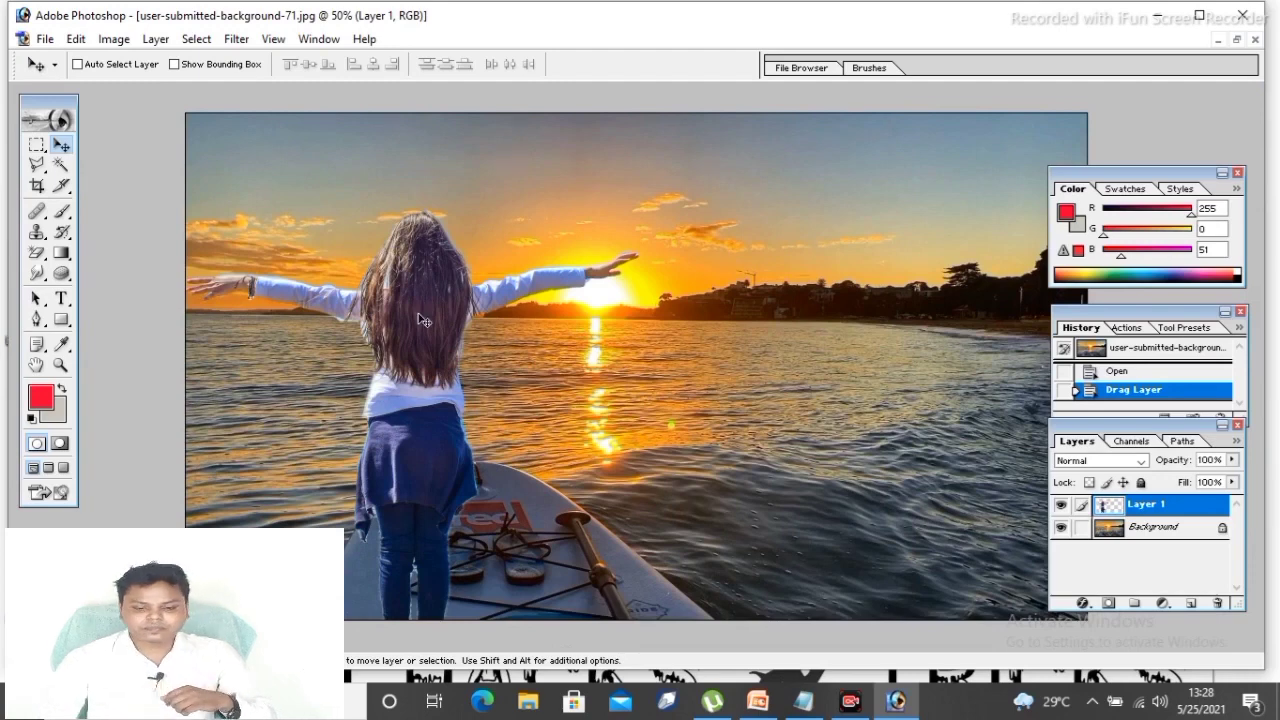
pyautogui.moveTo(425, 330); pyautogui.dragTo(591, 420)
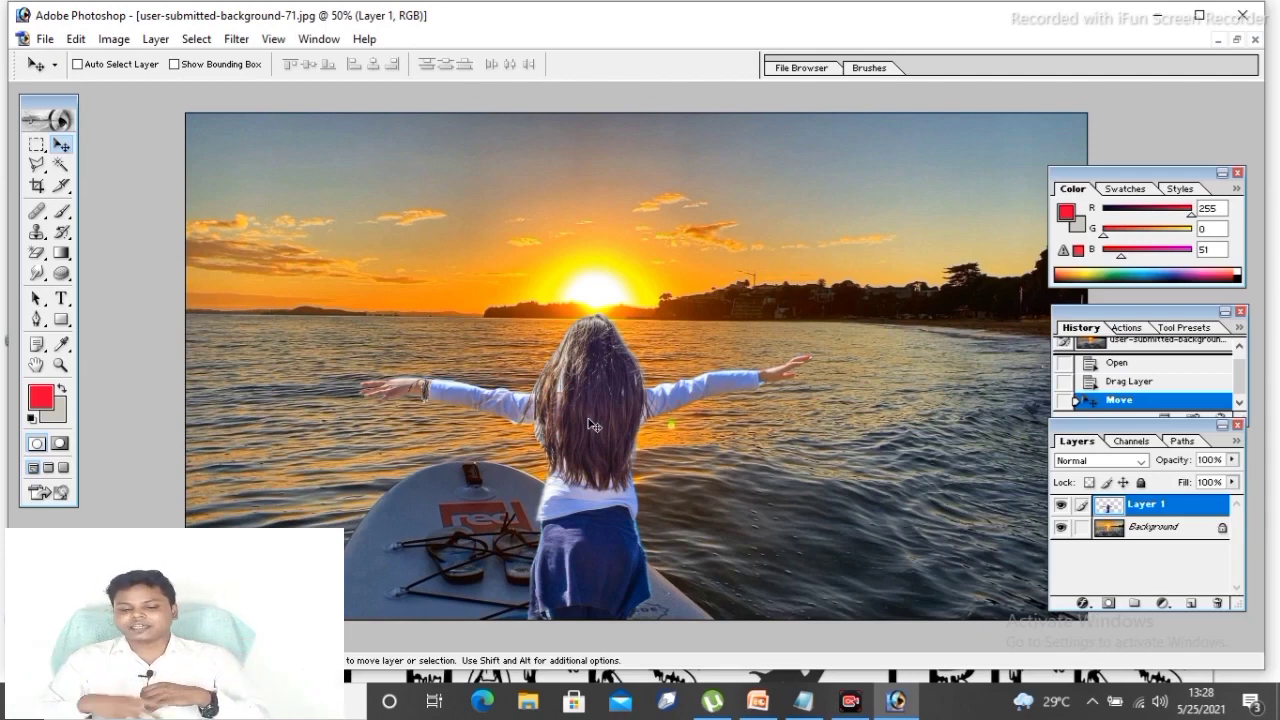
# Try erasing the girl's left hand on Layer 1 with the Eraser tool at brush size 86.
pyautogui.click(39, 255)
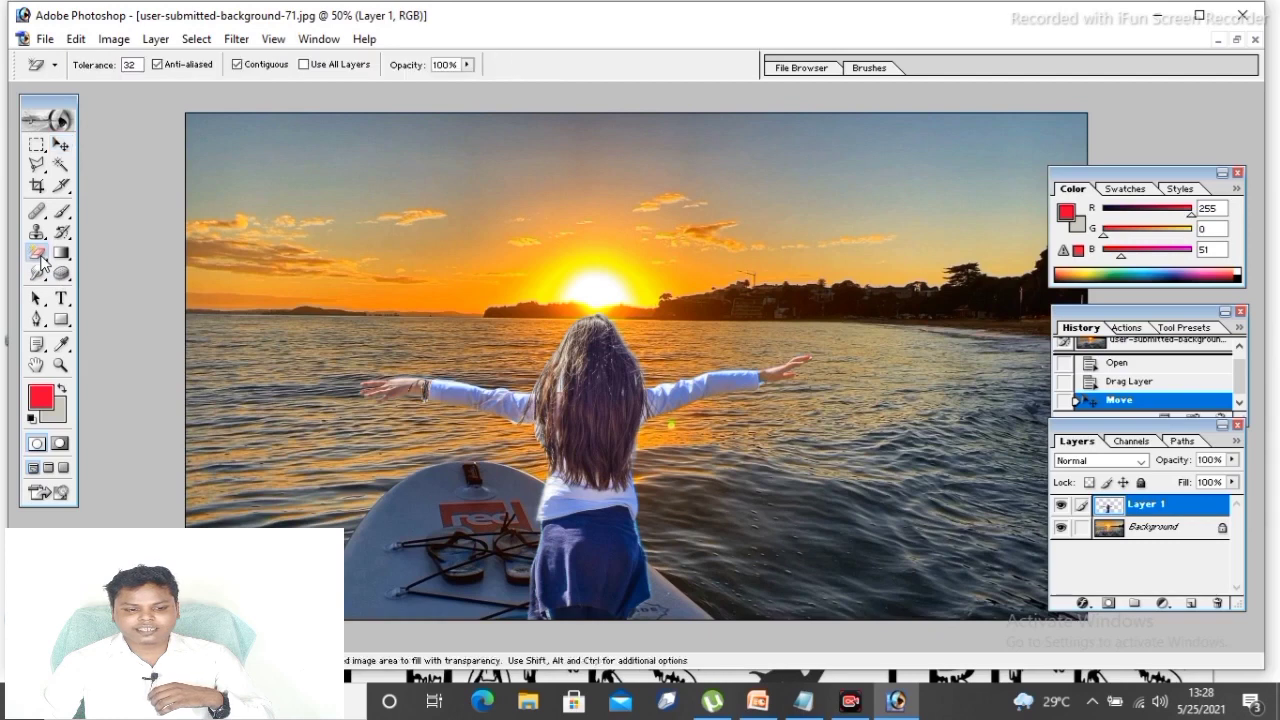
pyautogui.moveTo(42, 262); pyautogui.dragTo(85, 251)
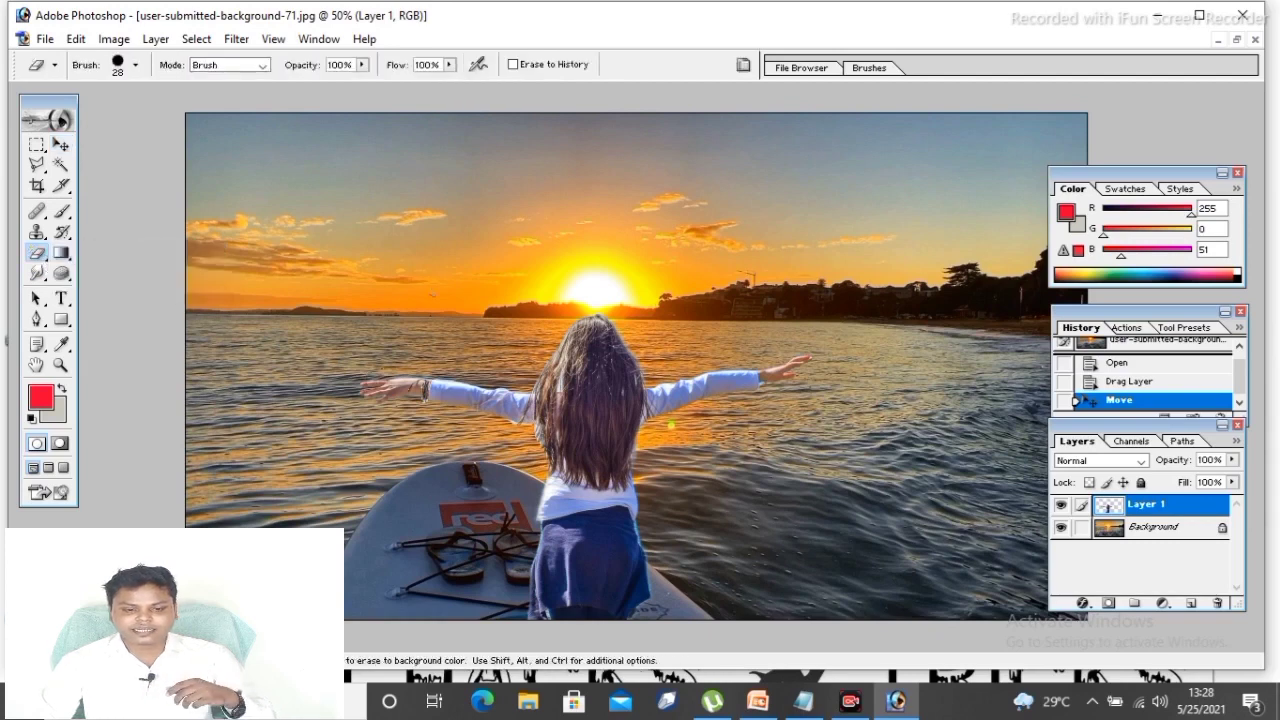
pyautogui.rightClick(432, 295)
pyautogui.click(534, 321)
pyautogui.moveTo(362, 388); pyautogui.dragTo(440, 384)
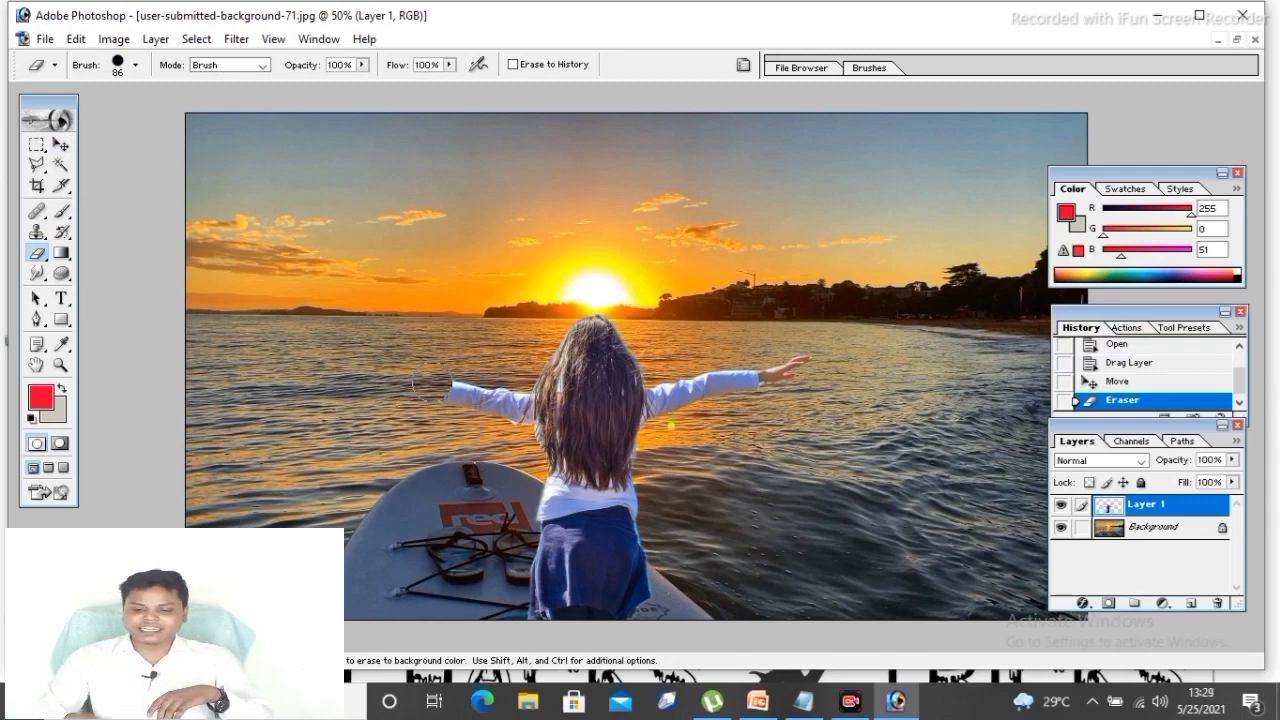
# Switch from the Background layer back to Layer 1 and undo the hand erasure.
pyautogui.click(1158, 536)
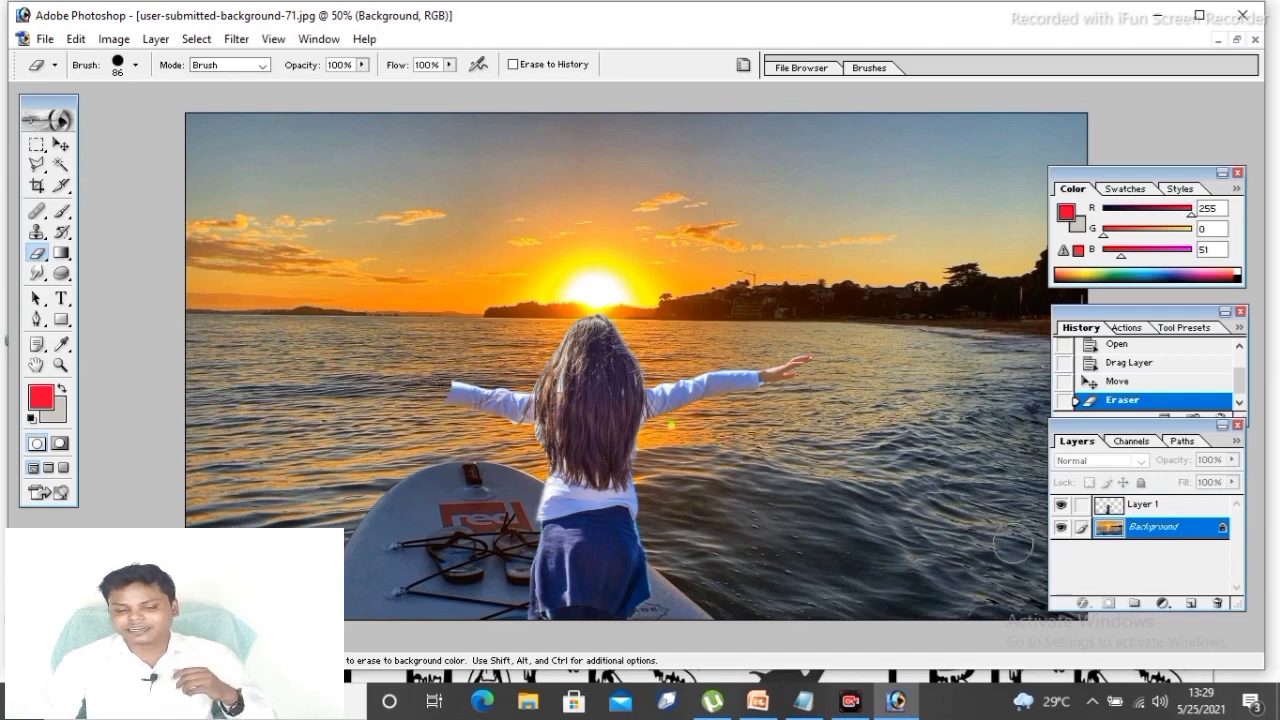
pyautogui.click(1133, 512)
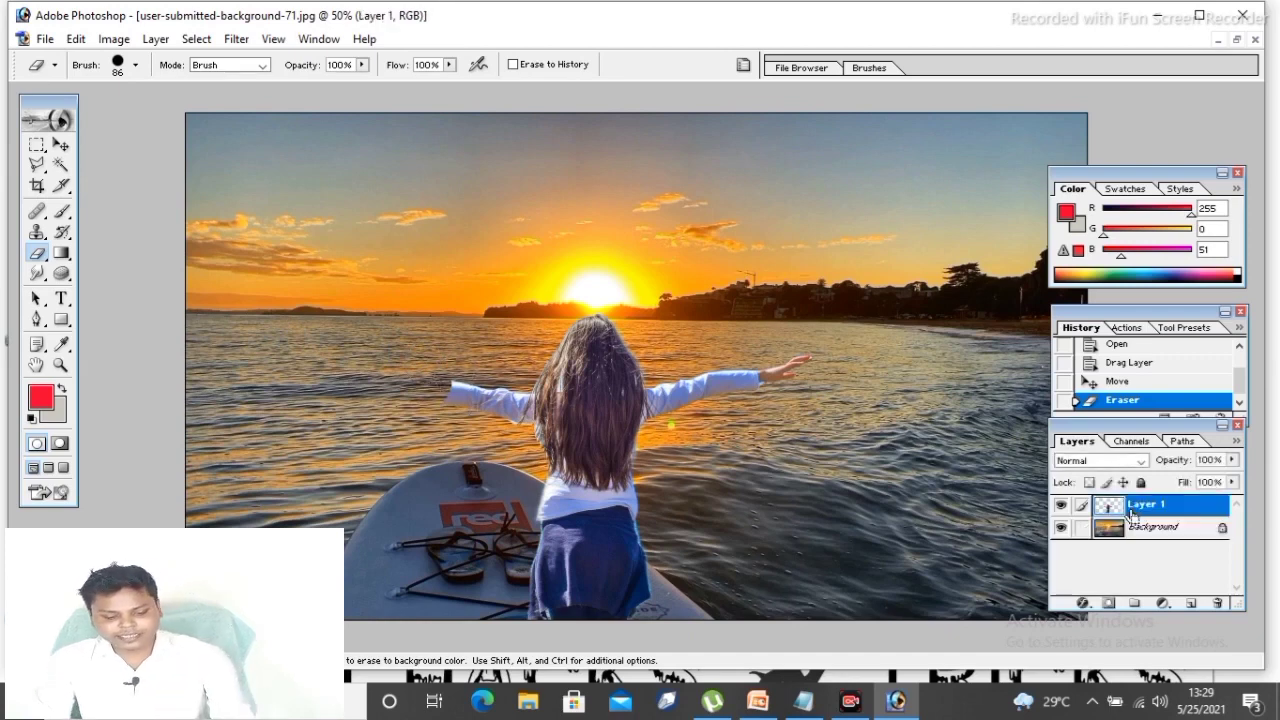
pyautogui.hotkey('ctrl', 'z')
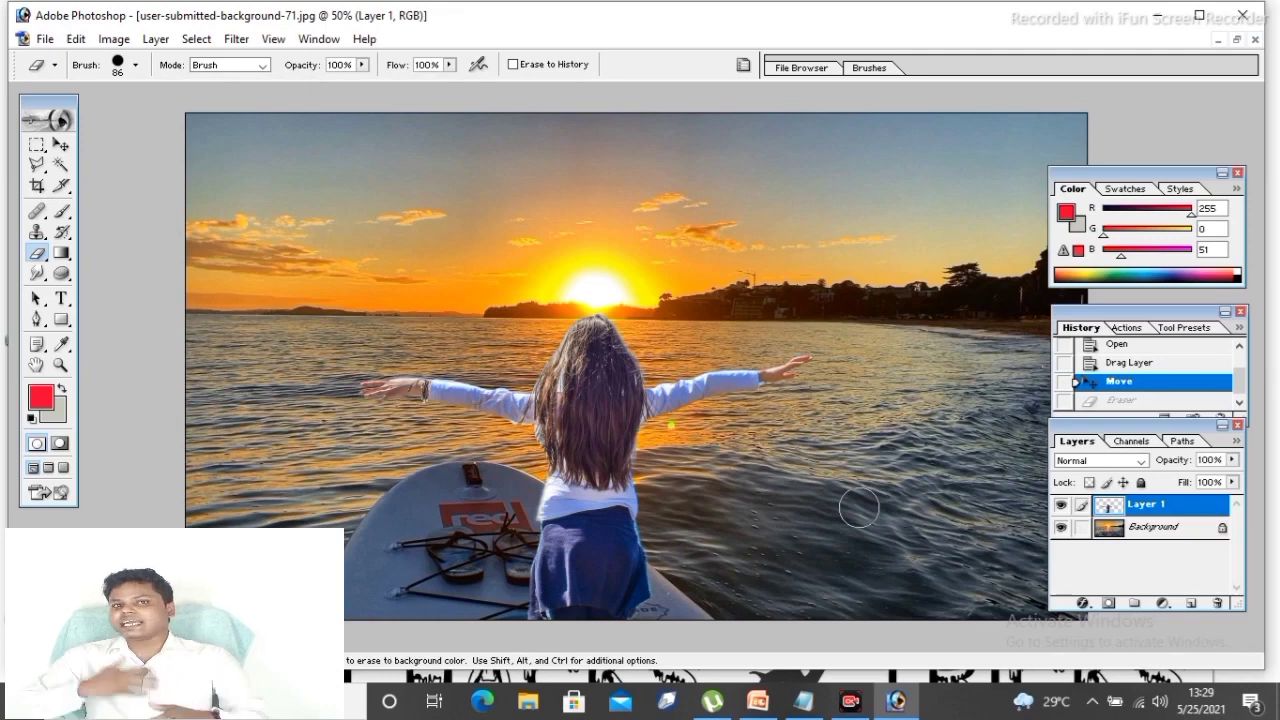
# Duplicate Layer 1 containing the girl, keeping the default copy name.
pyautogui.rightClick(1172, 508)
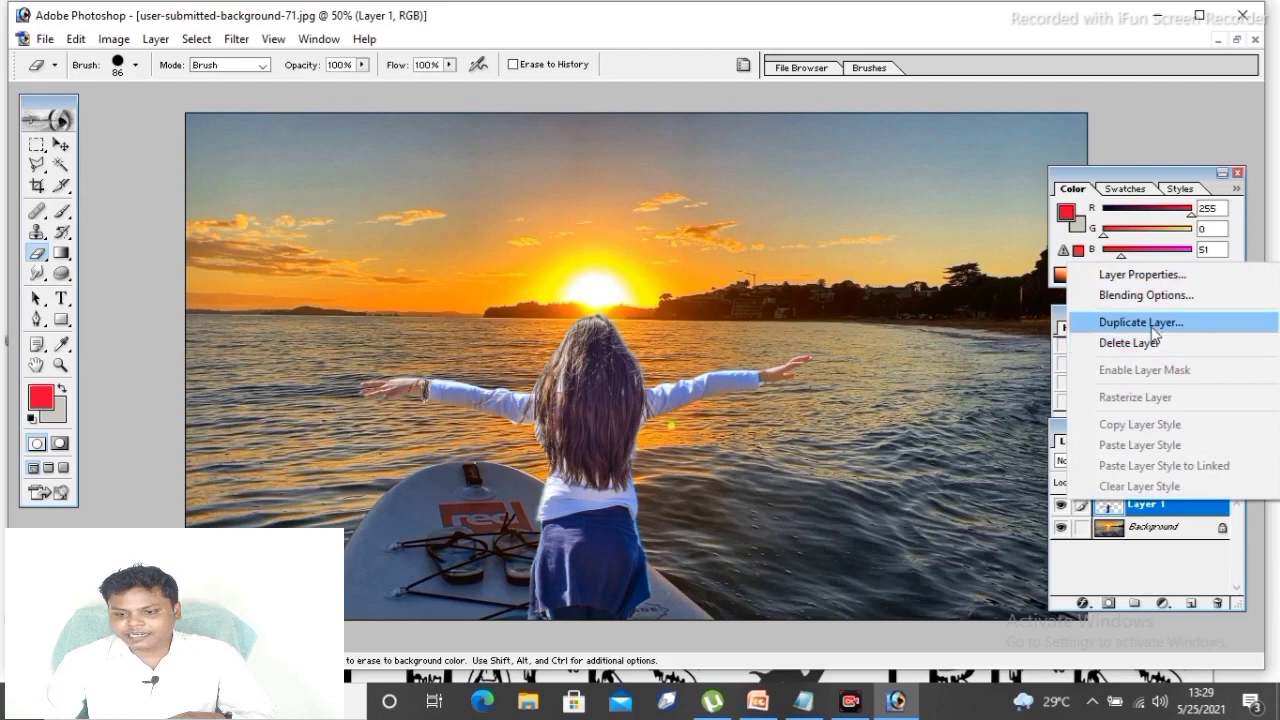
pyautogui.click(1152, 325)
pyautogui.click(789, 303)
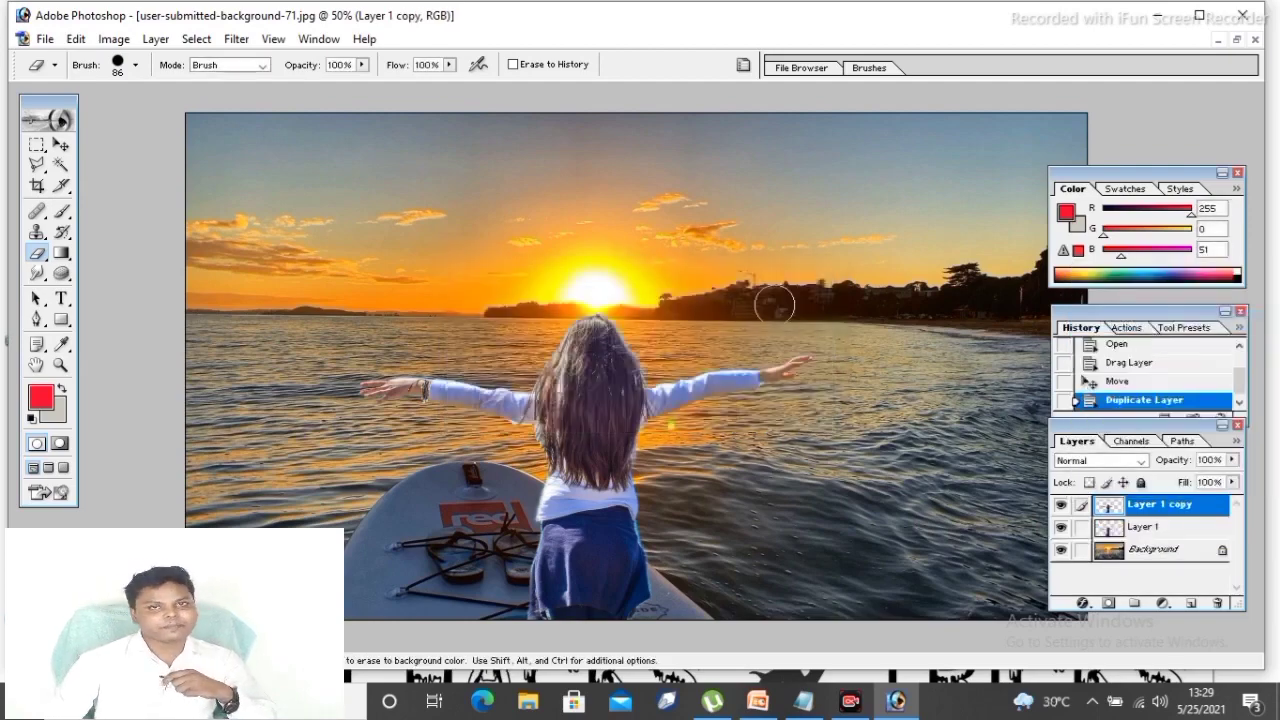
# Choose the Move tool and show, then hide, the duplicate layer's bounding box.
pyautogui.click(62, 146)
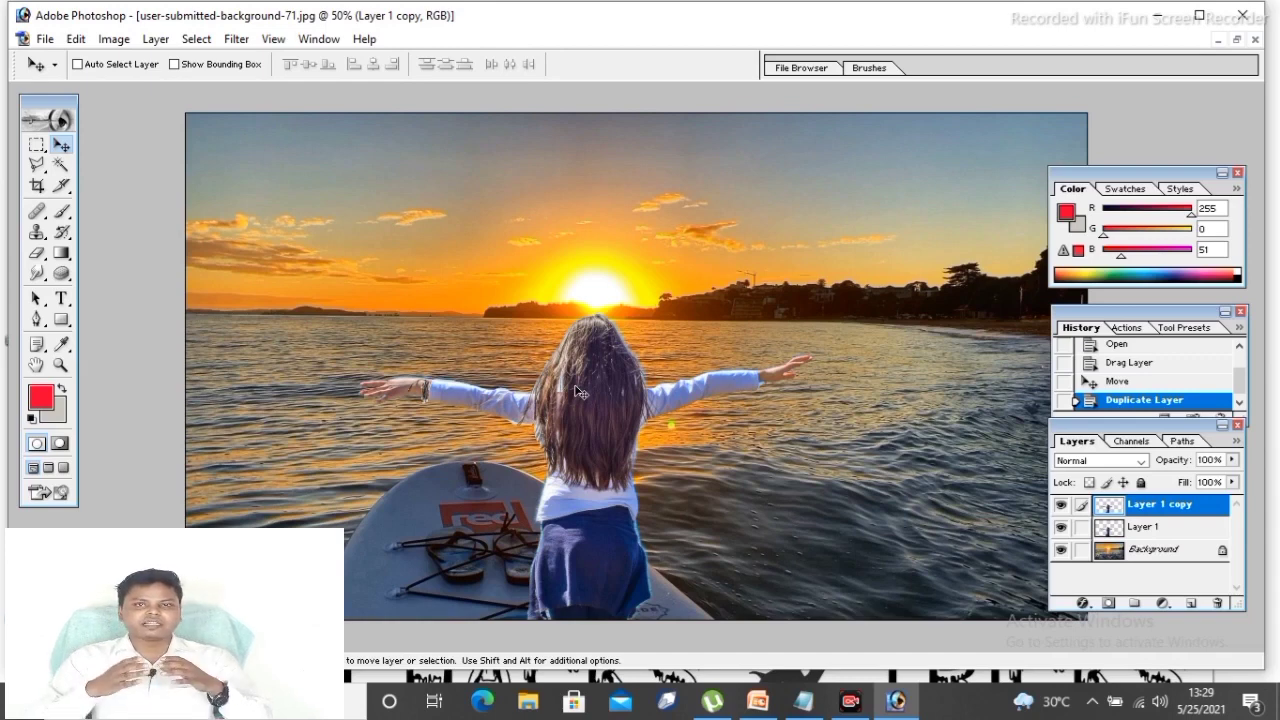
pyautogui.click(213, 68)
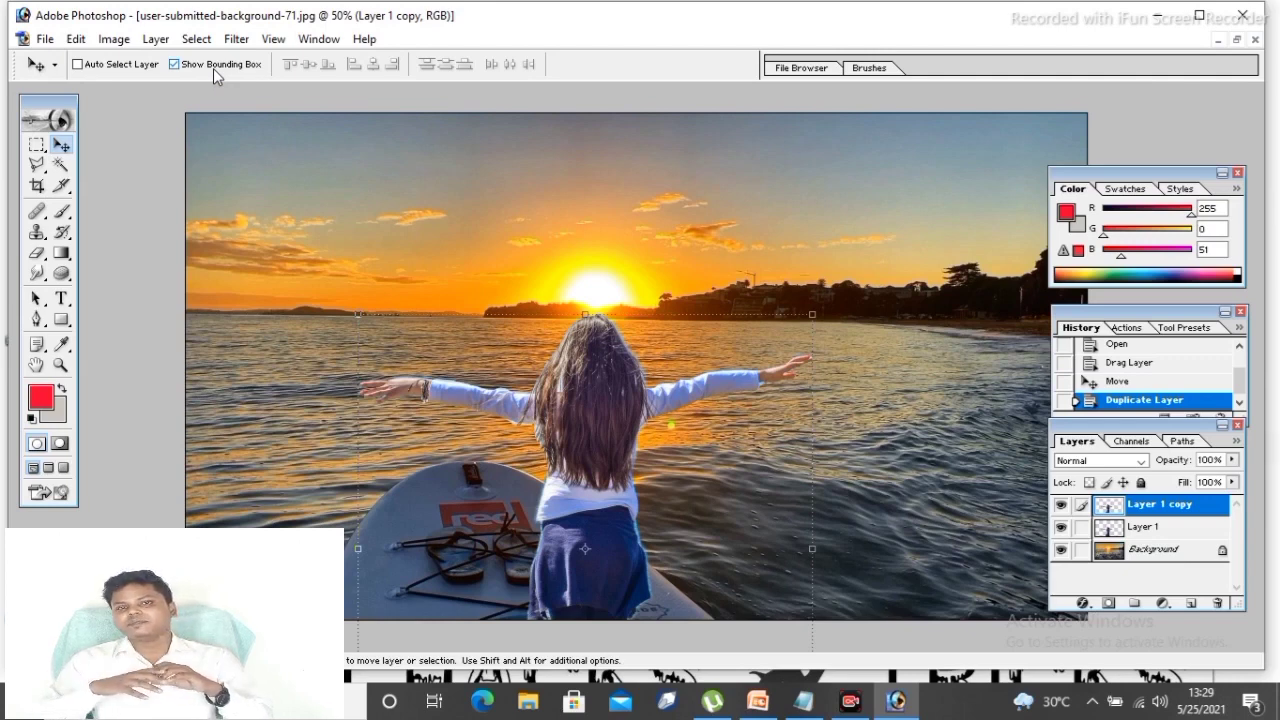
pyautogui.click(213, 68)
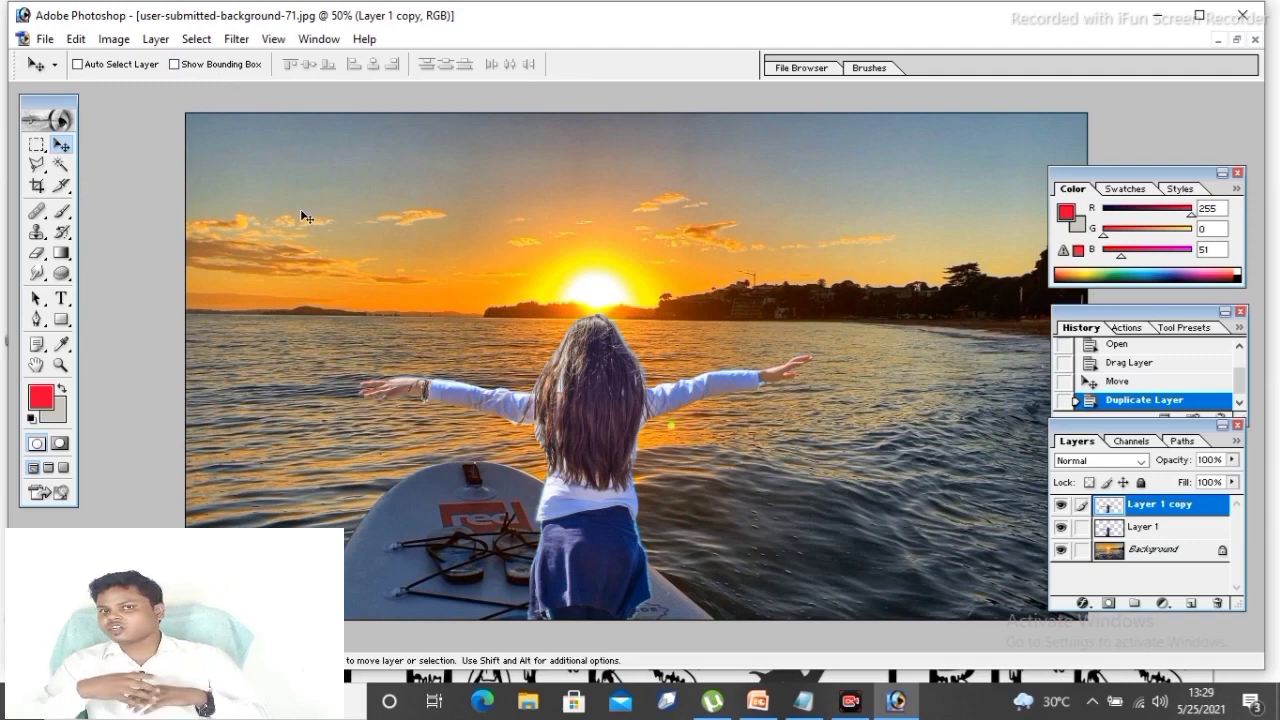
pyautogui.hotkey('ctrl', 't')
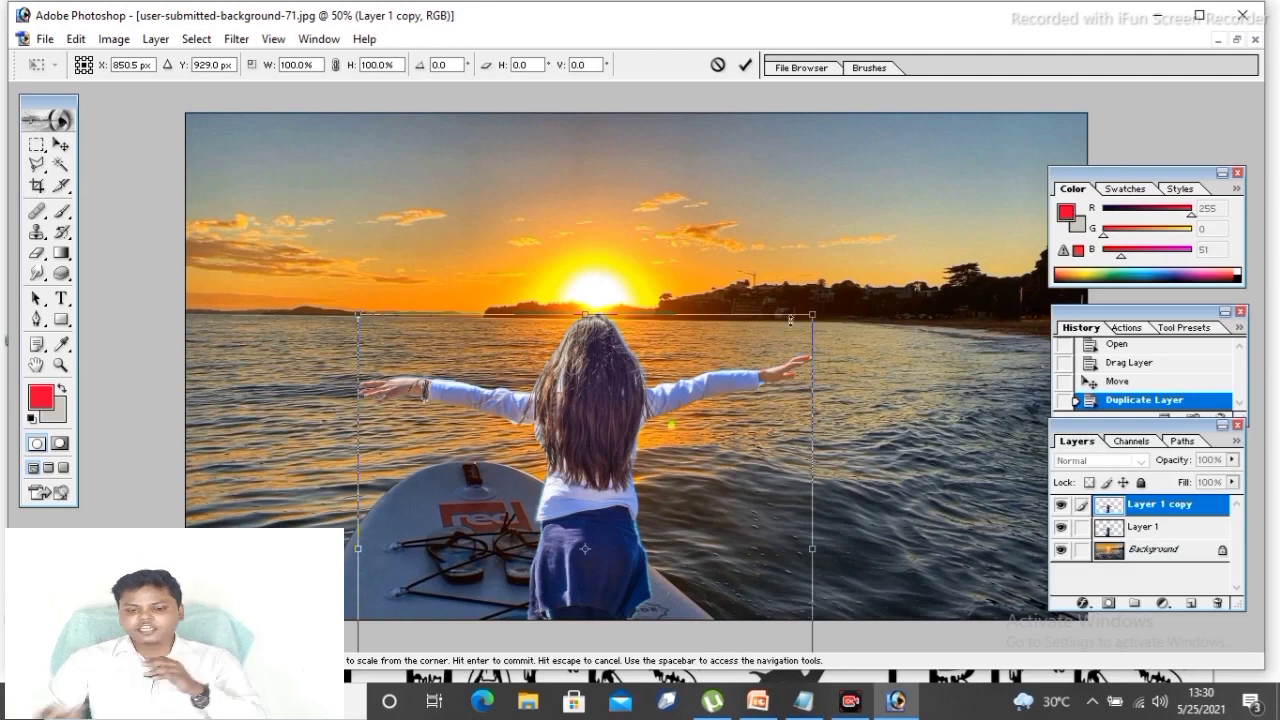
pyautogui.moveTo(671, 400); pyautogui.dragTo(531, 246)
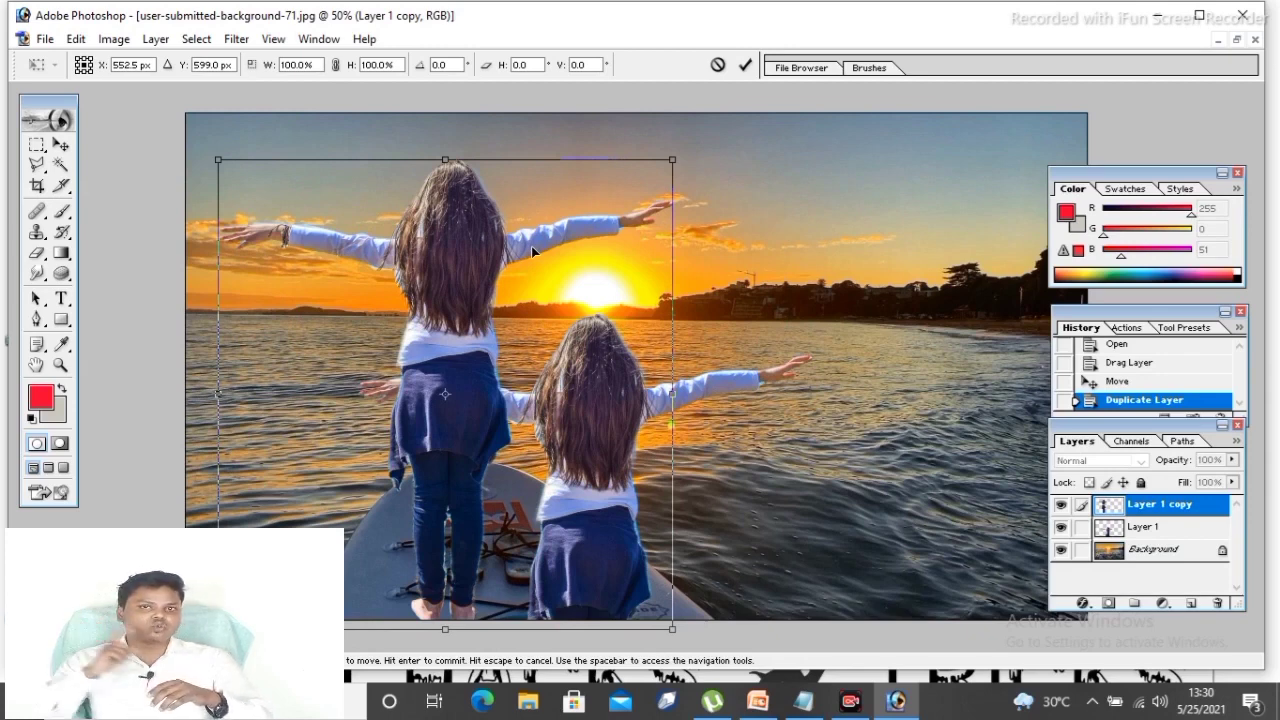
pyautogui.moveTo(672, 393); pyautogui.dragTo(428, 404)
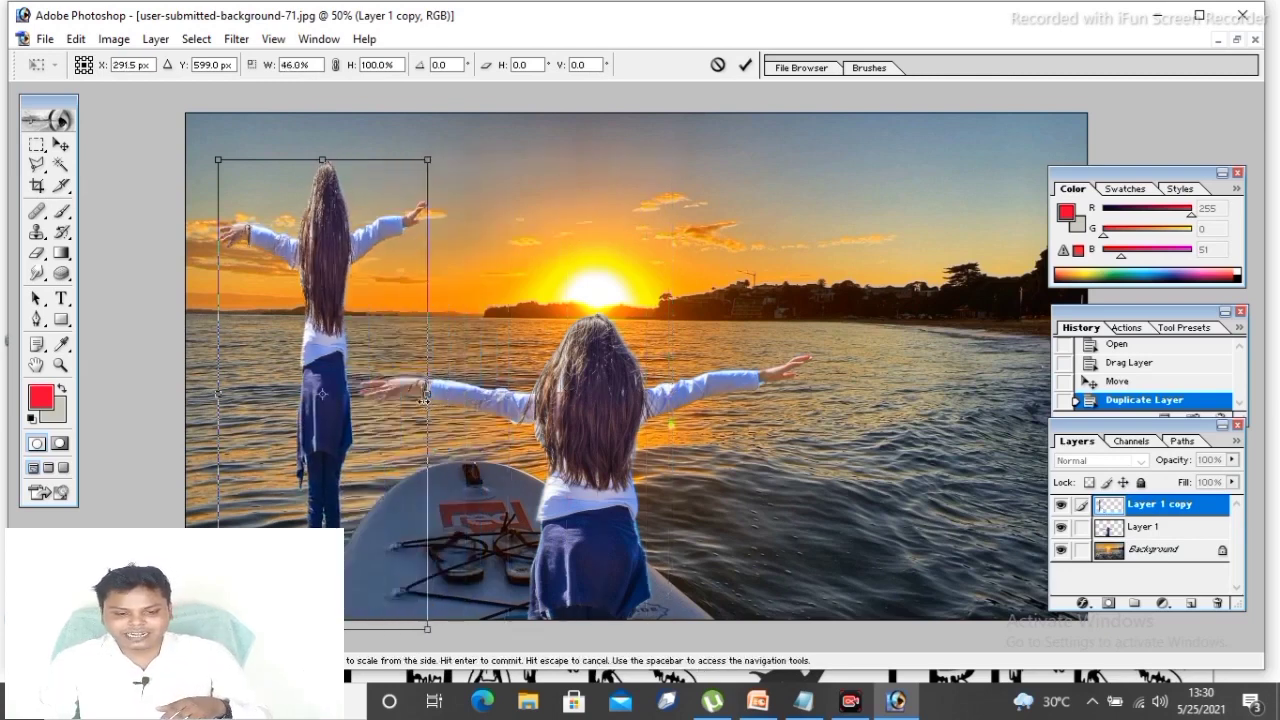
pyautogui.moveTo(428, 404); pyautogui.dragTo(475, 396)
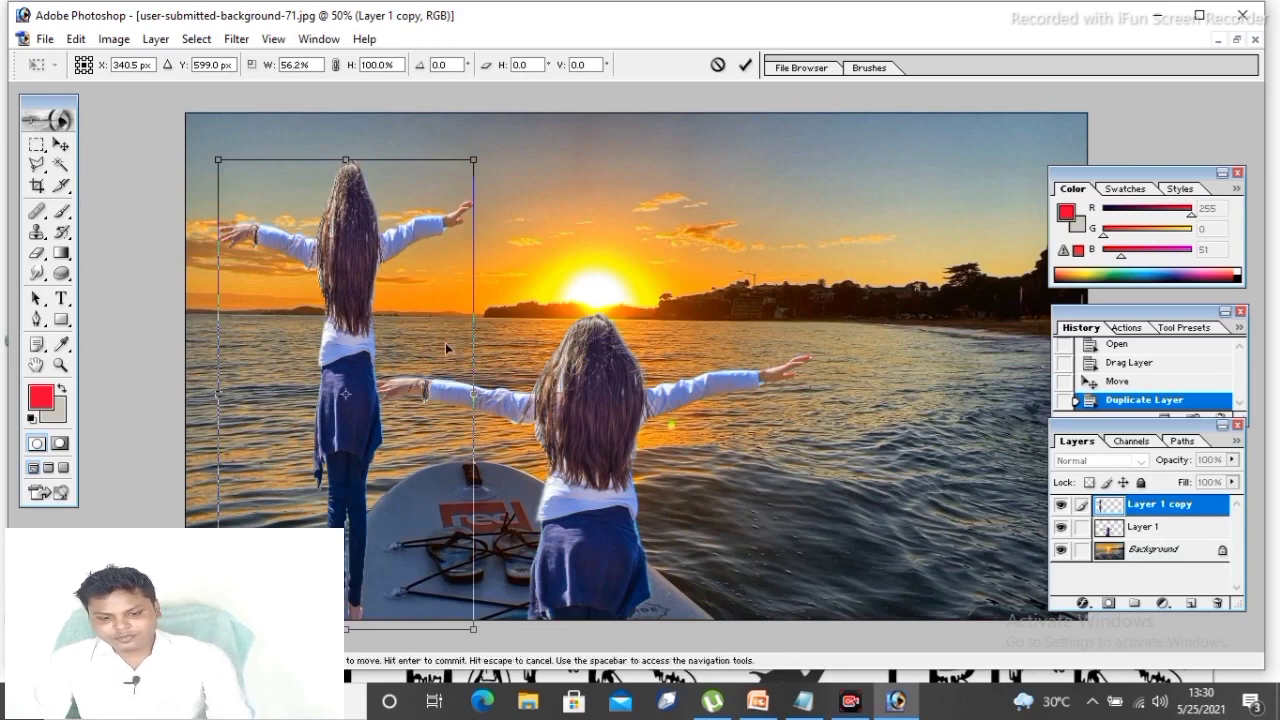
pyautogui.click(718, 65)
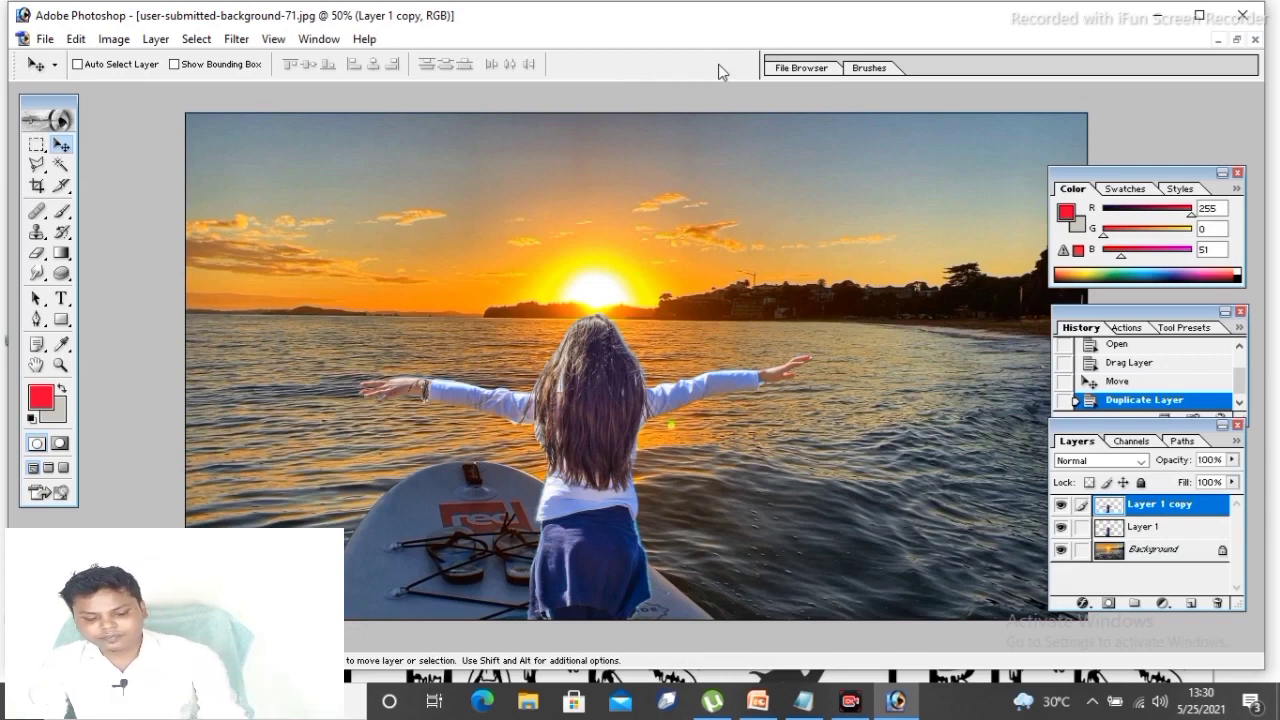
# Scale the girl on Layer 1 copy proportionally to 126.1% with Free Transform and centre her behind the original girl's position.
pyautogui.hotkey('ctrl', 't')
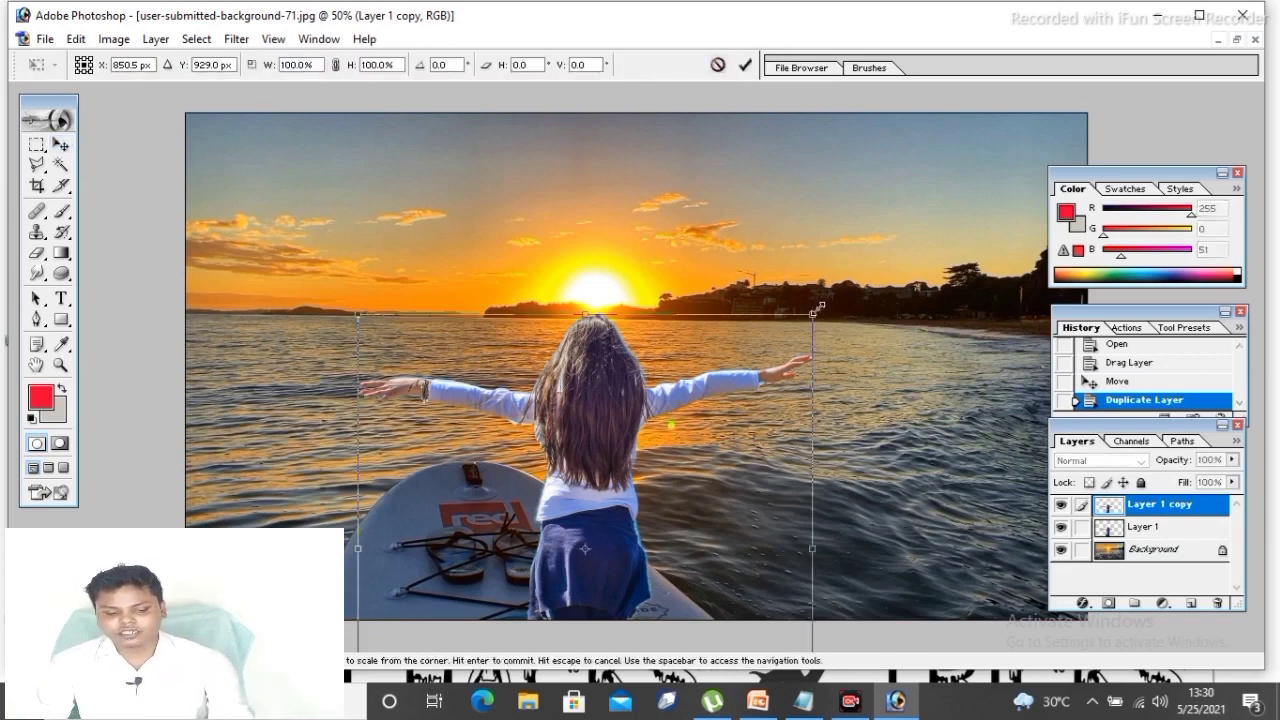
pyautogui.moveTo(816, 316); pyautogui.dragTo(912, 169)
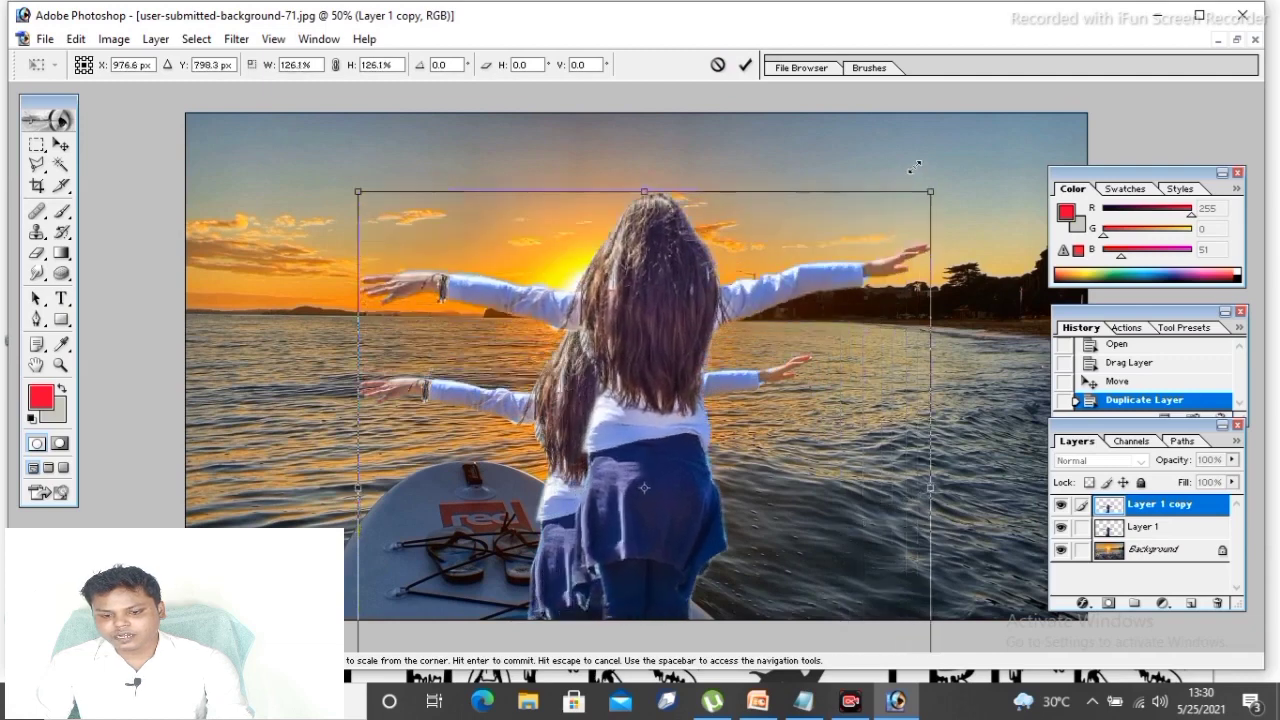
pyautogui.moveTo(692, 320); pyautogui.dragTo(637, 319)
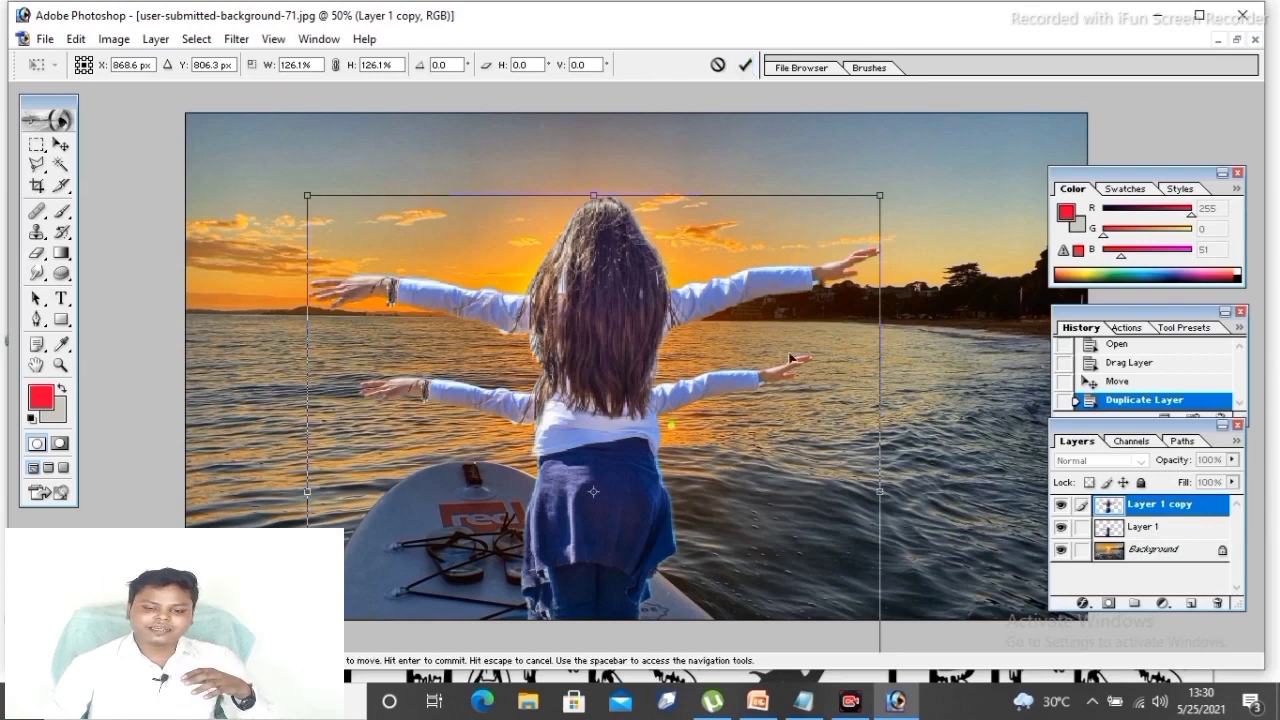
pyautogui.click(742, 67)
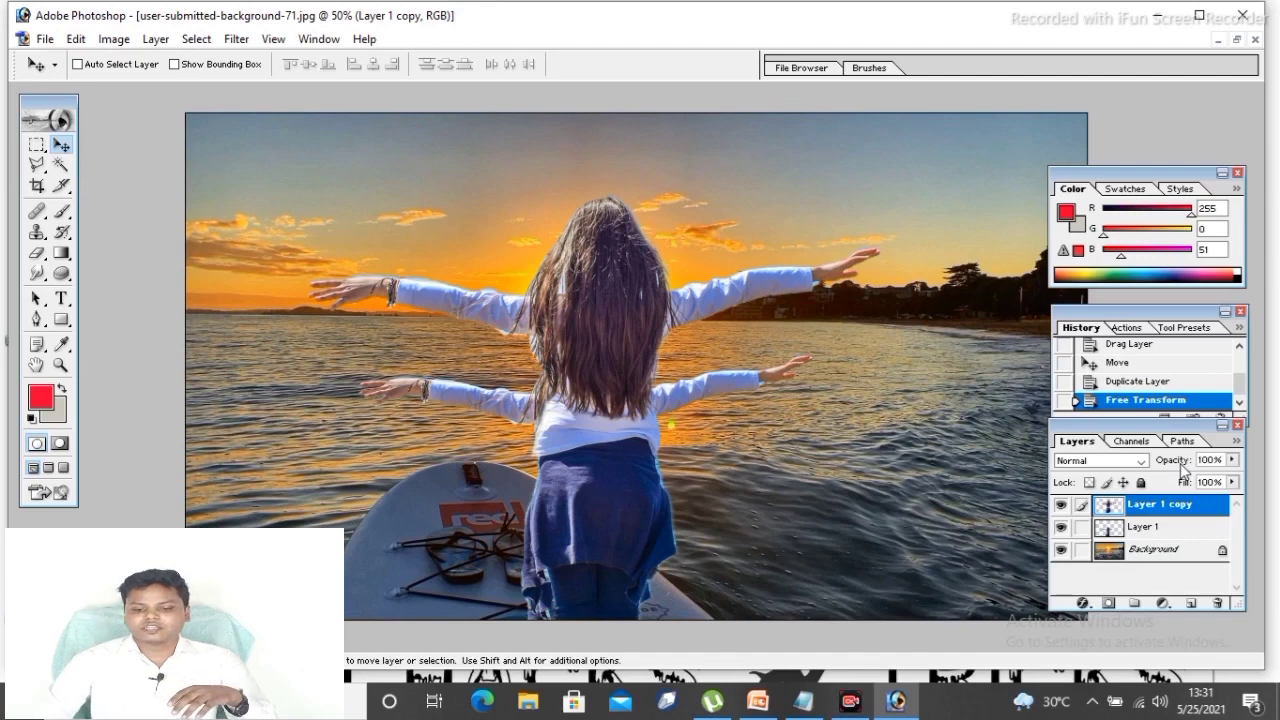
# Lower Layer 1 copy's opacity to 52% and bring Layer 1 in front of it in the layer order.
pyautogui.click(1234, 460)
pyautogui.moveTo(1230, 482); pyautogui.dragTo(1166, 512)
pyautogui.click(1166, 526)
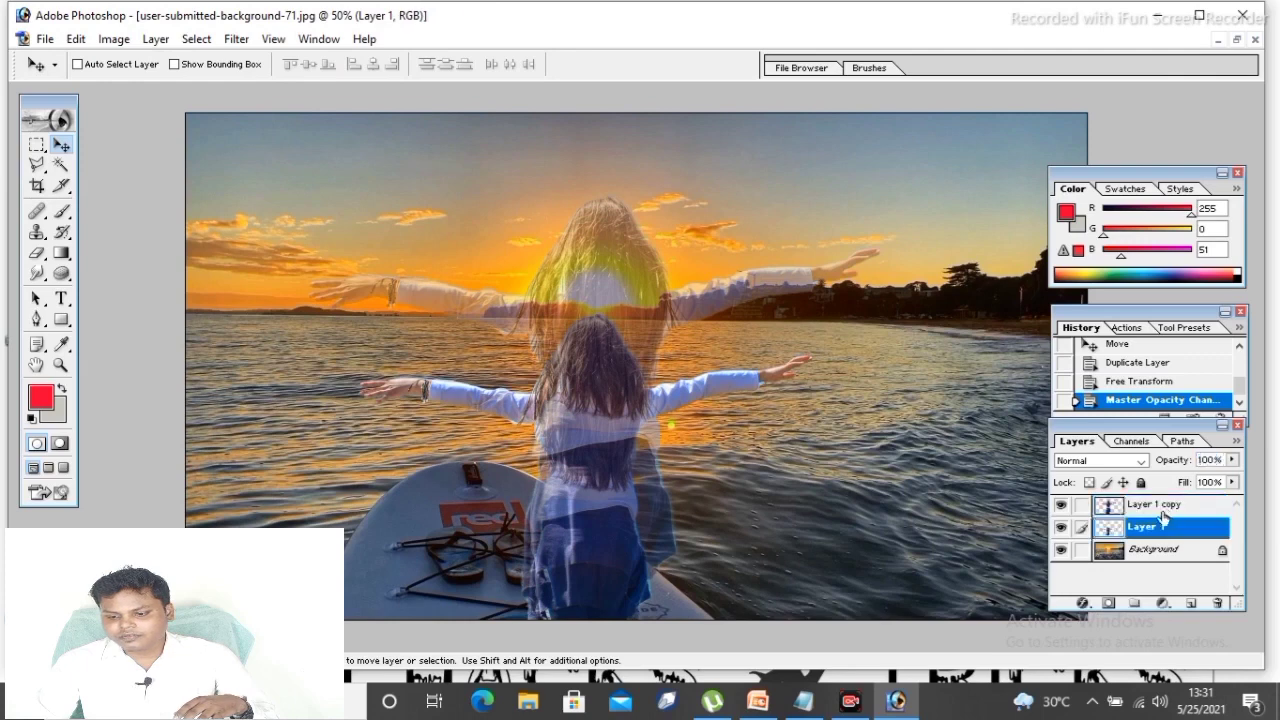
pyautogui.hotkey('ctrl', ']')
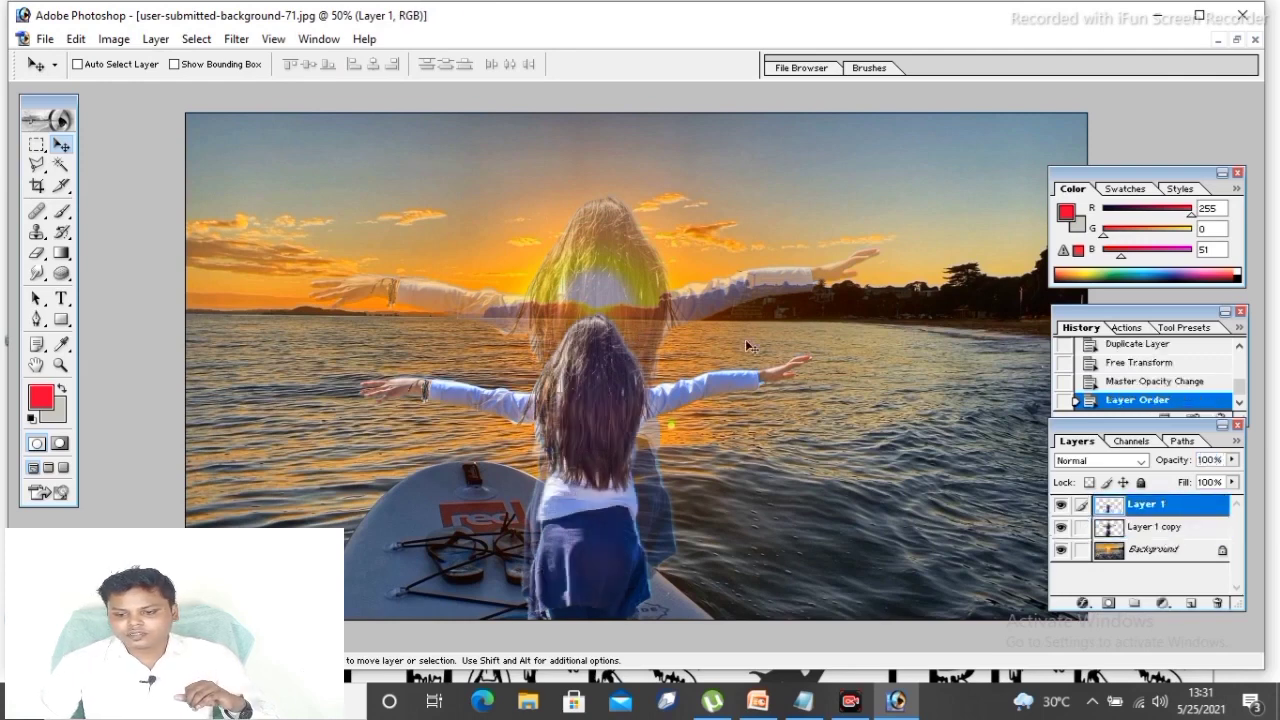
# Move the faded girl on Layer 1 copy slightly down, closer to the original girl's head.
pyautogui.click(1145, 530)
pyautogui.moveTo(599, 287); pyautogui.dragTo(593, 323)
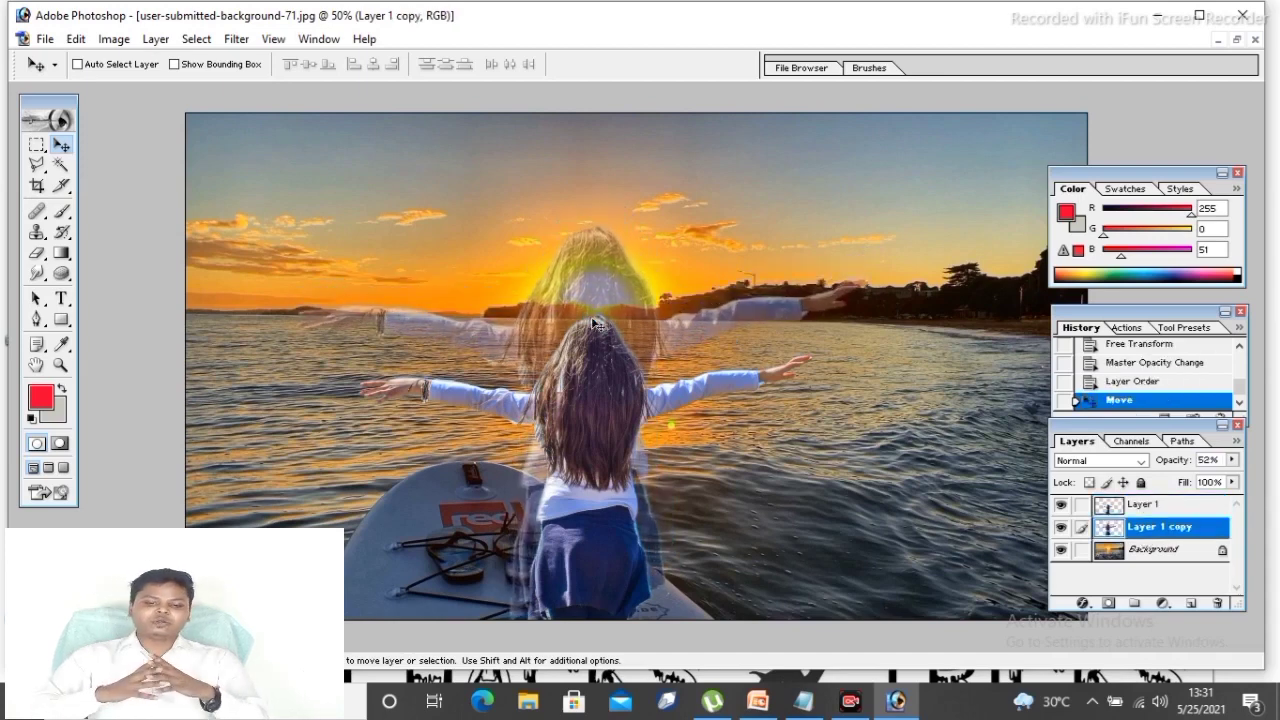